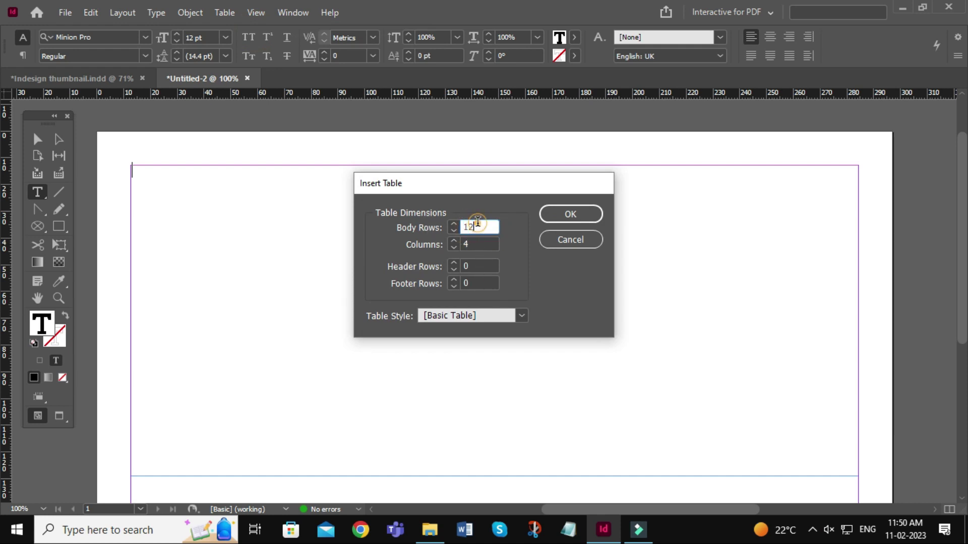
# Insert a table with 12 body rows and 4 columns into the text frame, then deselect the frame
pyautogui.click(472, 246)
pyautogui.click(569, 213)
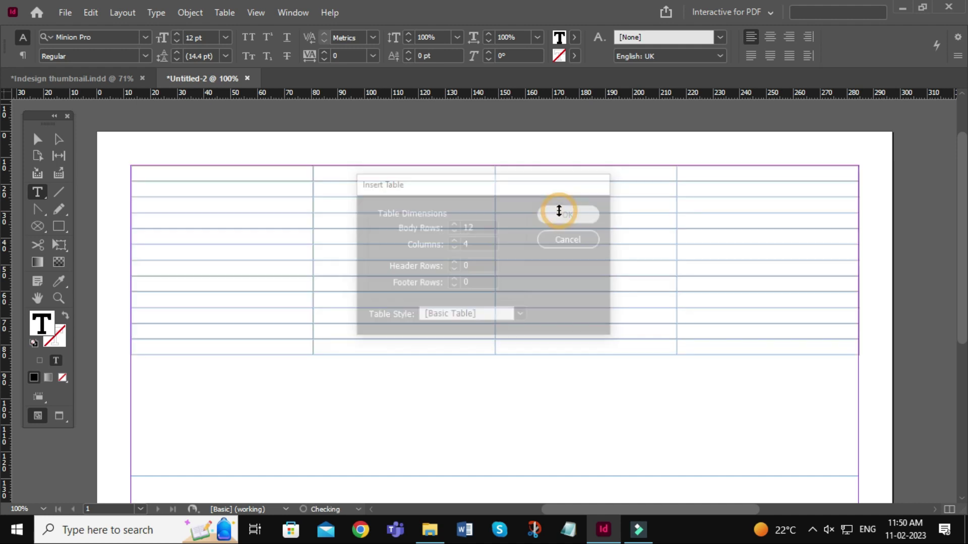
pyautogui.click(37, 139)
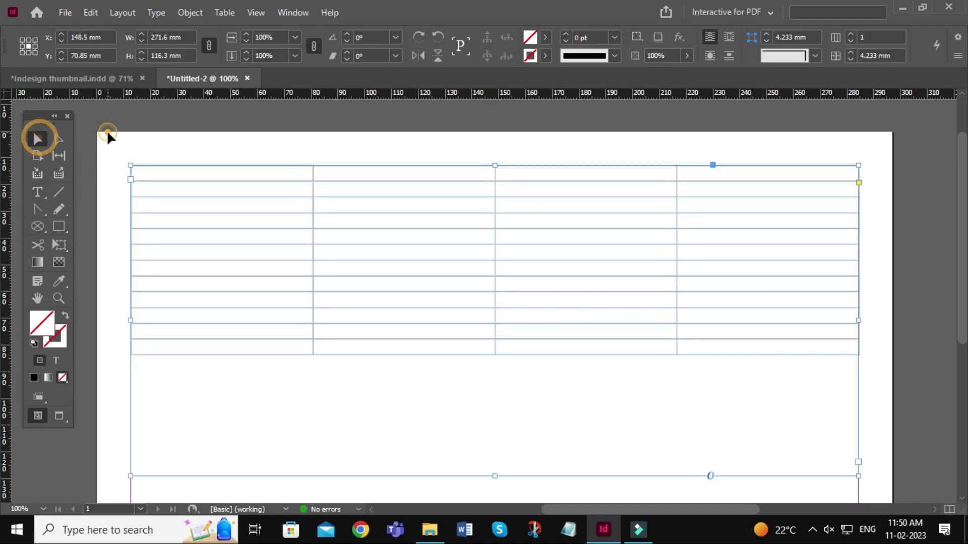
pyautogui.click(107, 130)
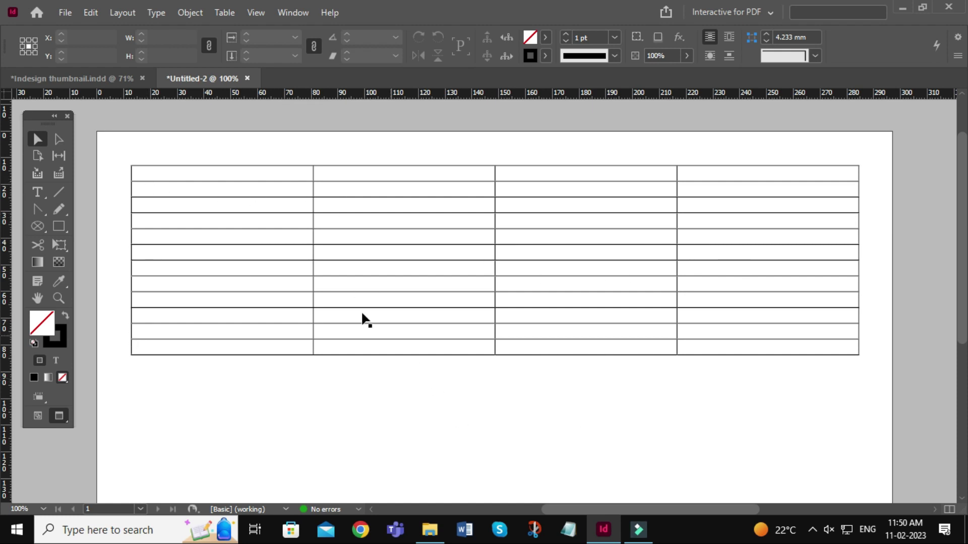
# Turn on Preview screen mode and enter "Raj Graphic Gyan" in the table's first cell
pyautogui.press('w')
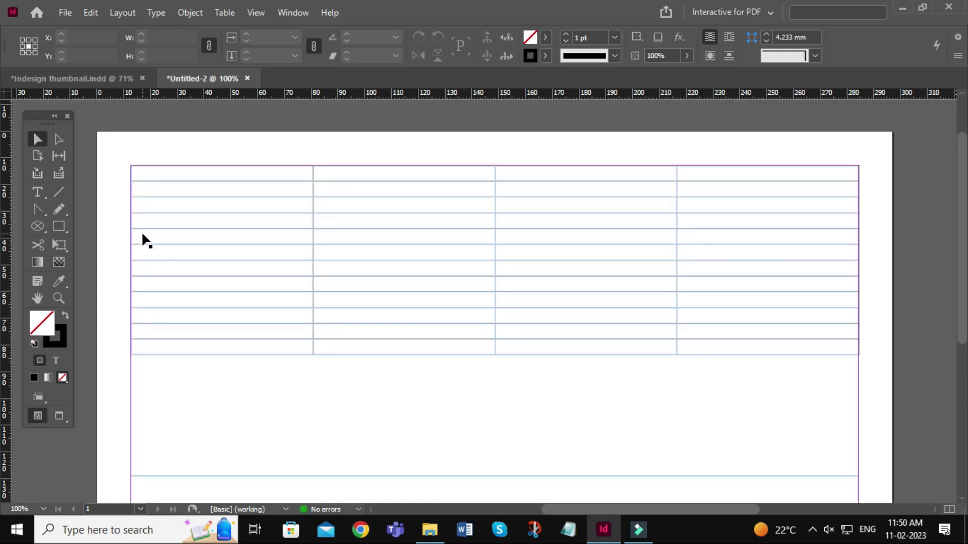
pyautogui.hotkey('ctrl', '=')
pyautogui.hotkey('ctrl', '=')
pyautogui.moveTo(207, 260); pyautogui.dragTo(354, 296)
pyautogui.hotkey('ctrl', '=')
pyautogui.press('w')
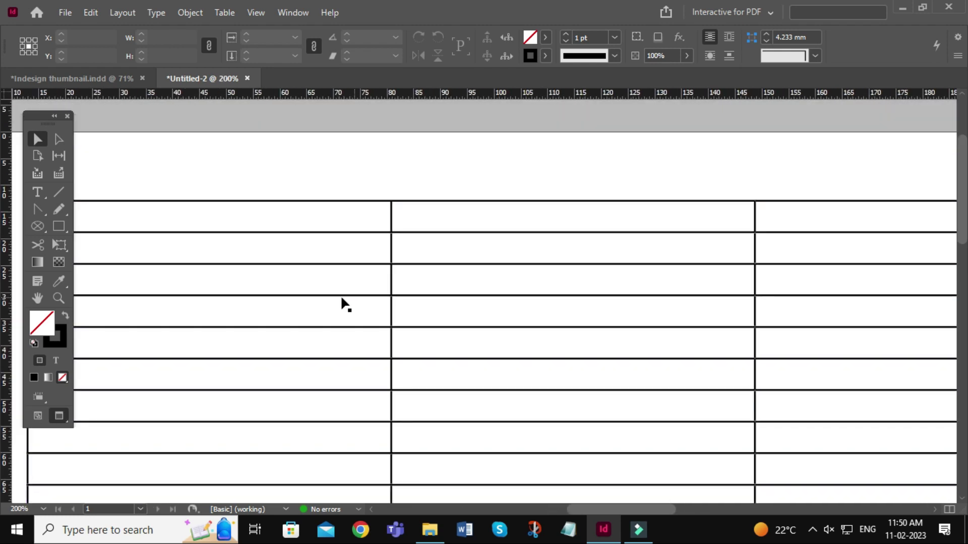
pyautogui.moveTo(259, 259); pyautogui.dragTo(415, 270)
pyautogui.click(37, 192)
pyautogui.click(217, 223)
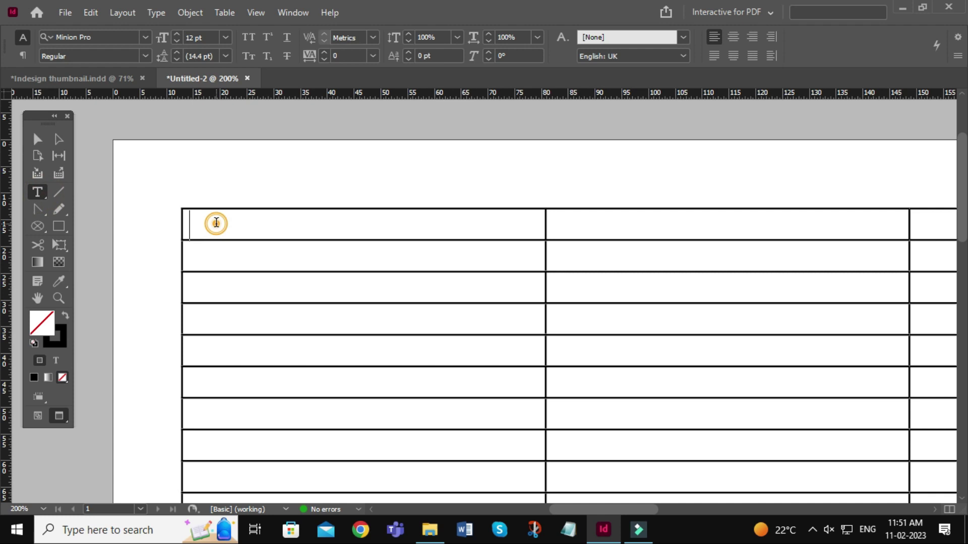
pyautogui.write('aj Graphic Gyan')
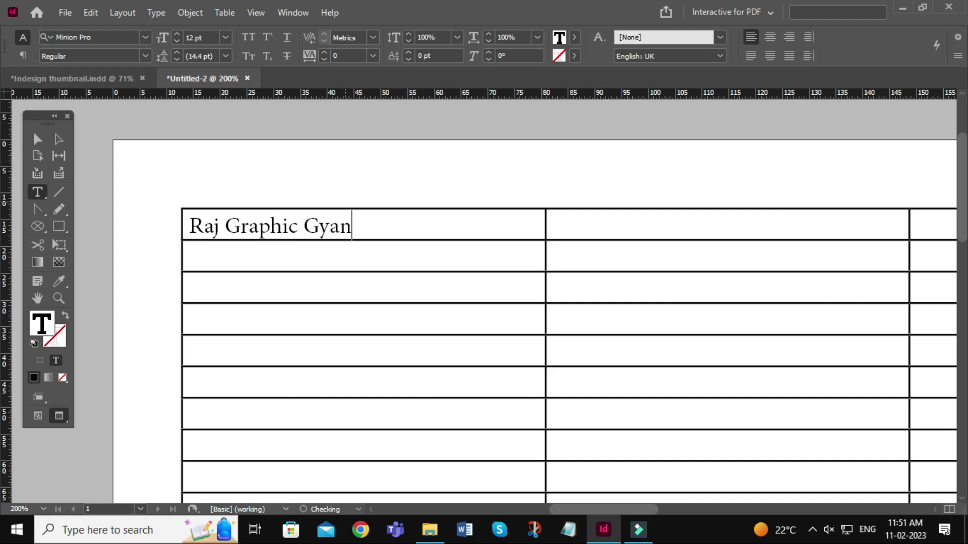
# Examine the spacing between the text and the borders of the table's first cell
pyautogui.click(37, 139)
pyautogui.click(132, 122)
pyautogui.hotkey('ctrl', '=')
pyautogui.moveTo(301, 195); pyautogui.dragTo(577, 344)
pyautogui.hotkey('ctrl', '=')
pyautogui.moveTo(394, 332); pyautogui.dragTo(573, 302)
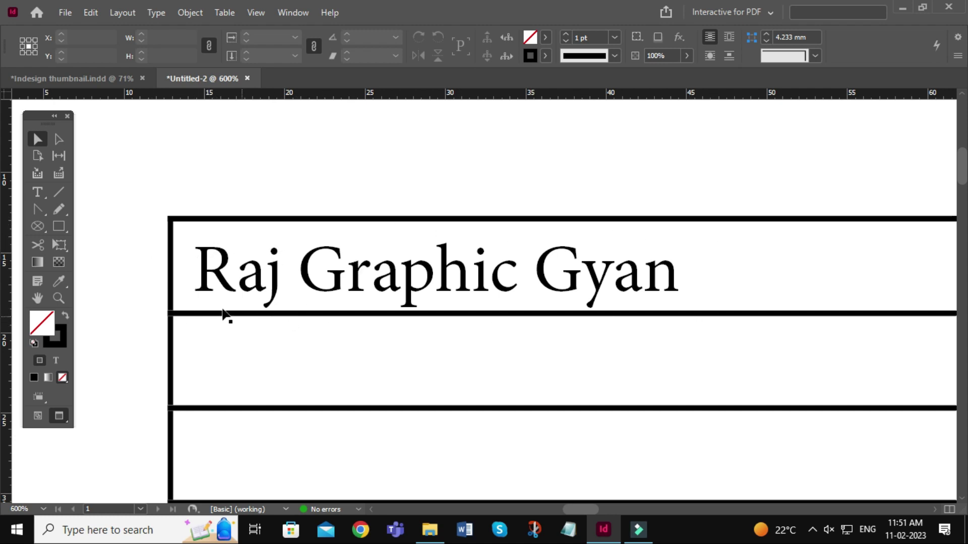
pyautogui.hotkey('ctrl', '=')
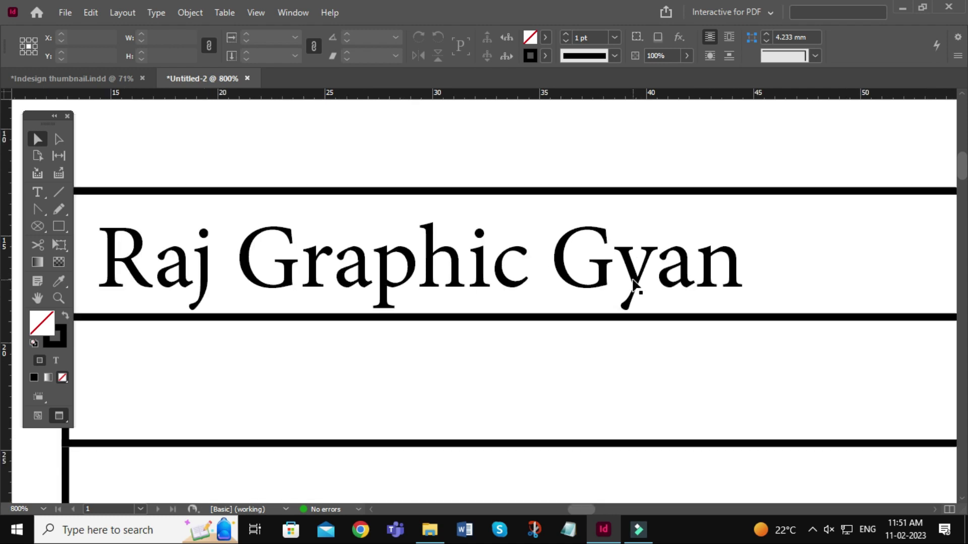
pyautogui.hotkey('ctrl', '-')
pyautogui.hotkey('ctrl', '-')
pyautogui.moveTo(705, 281); pyautogui.dragTo(603, 268)
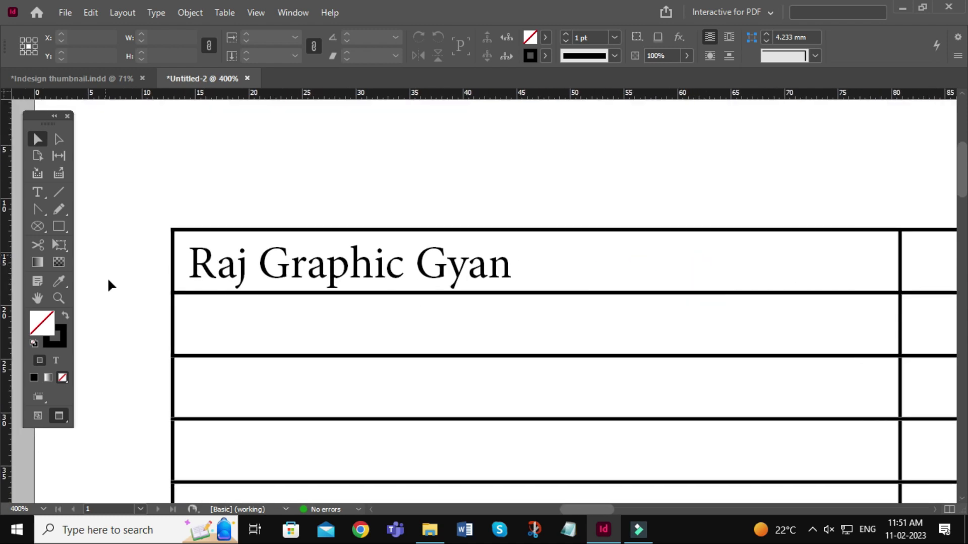
# Narrow the table's first column to about 35 mm so its far border sits close to the text
pyautogui.click(31, 189)
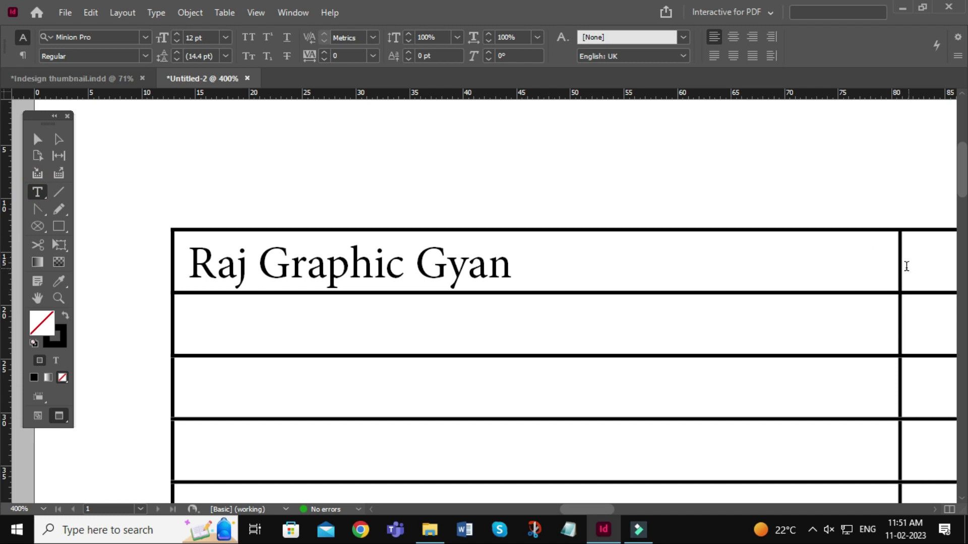
pyautogui.moveTo(899, 268); pyautogui.dragTo(548, 294)
pyautogui.click(38, 139)
pyautogui.click(166, 153)
# Open the Text settings of Cell Options for the first cell, keeping the cell's text in view beside the dialog
pyautogui.hotkey('ctrl', '=')
pyautogui.hotkey('ctrl', '=')
pyautogui.hotkey('ctrl', '=')
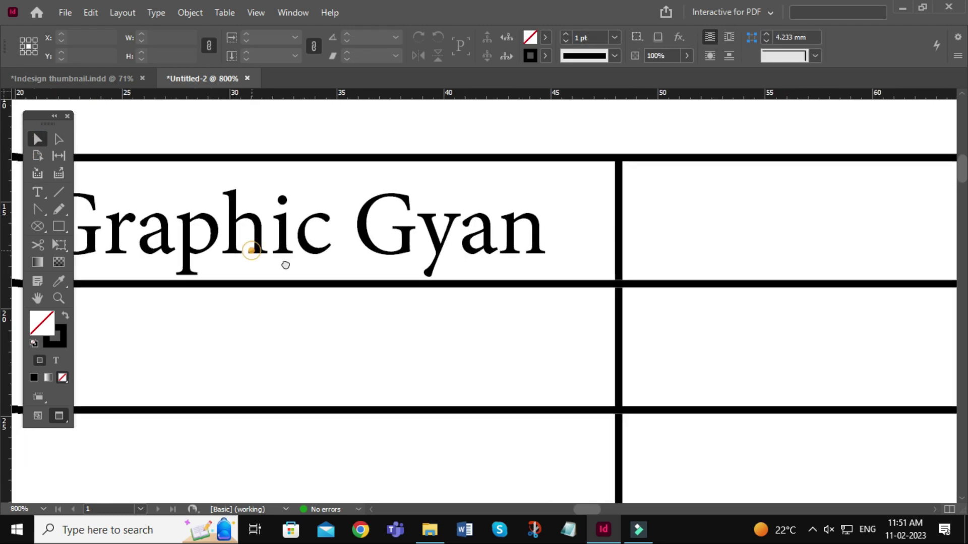
pyautogui.hscroll(-3, 152, 201)
pyautogui.click(39, 192)
pyautogui.click(261, 254)
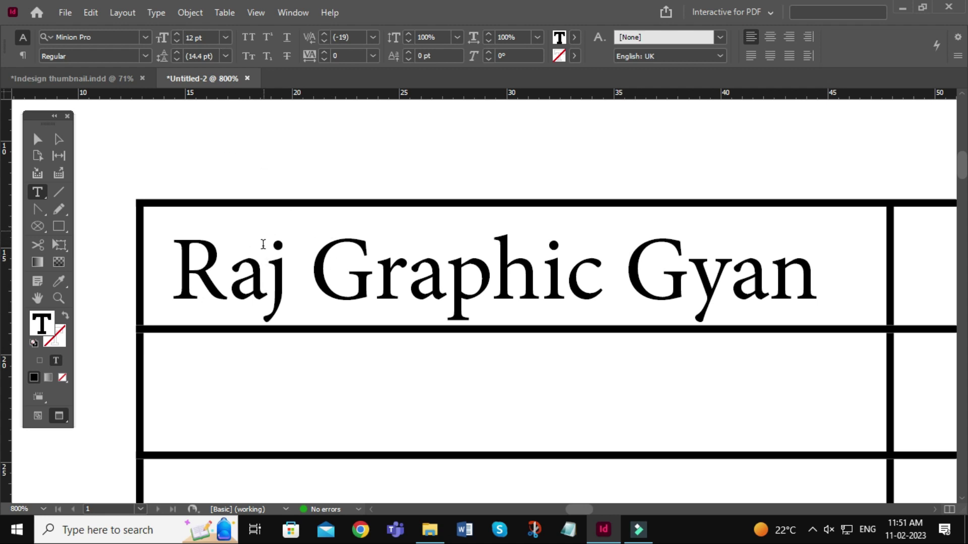
pyautogui.click(231, 13)
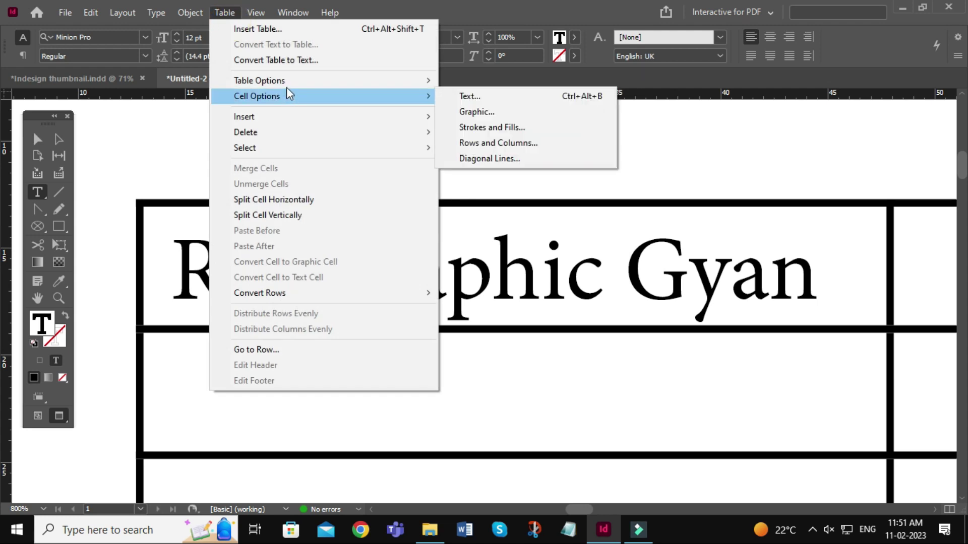
pyautogui.moveTo(287, 97)
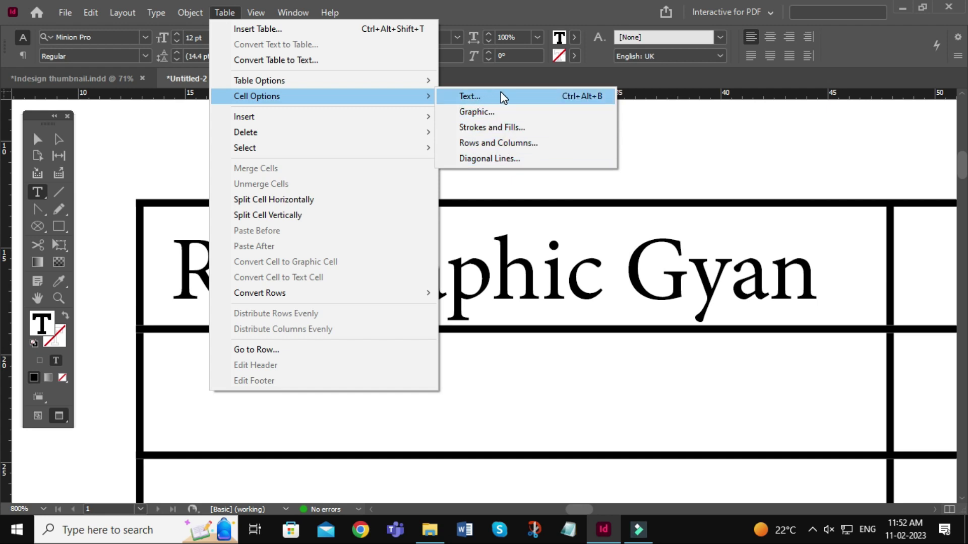
pyautogui.click(592, 96)
pyautogui.moveTo(452, 88); pyautogui.dragTo(525, 93)
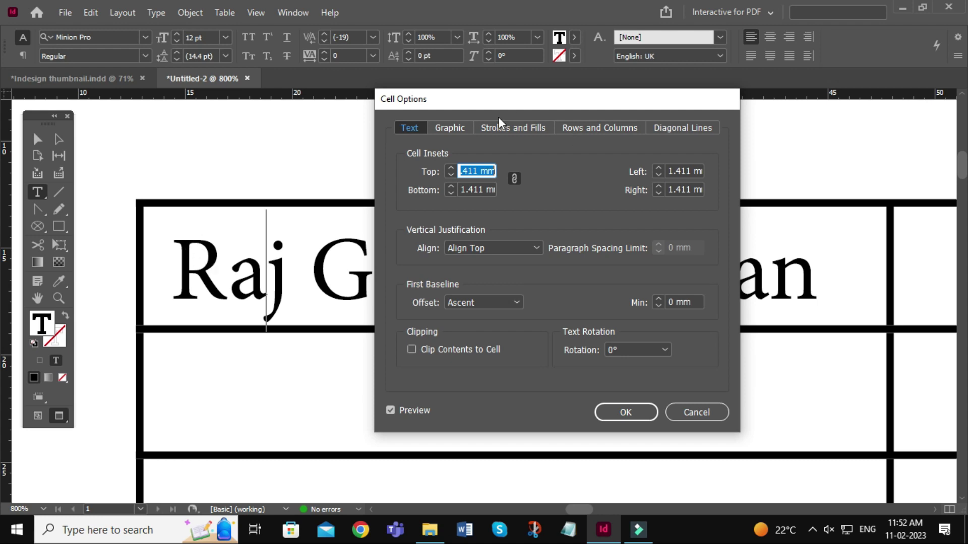
pyautogui.moveTo(479, 103); pyautogui.dragTo(466, 343)
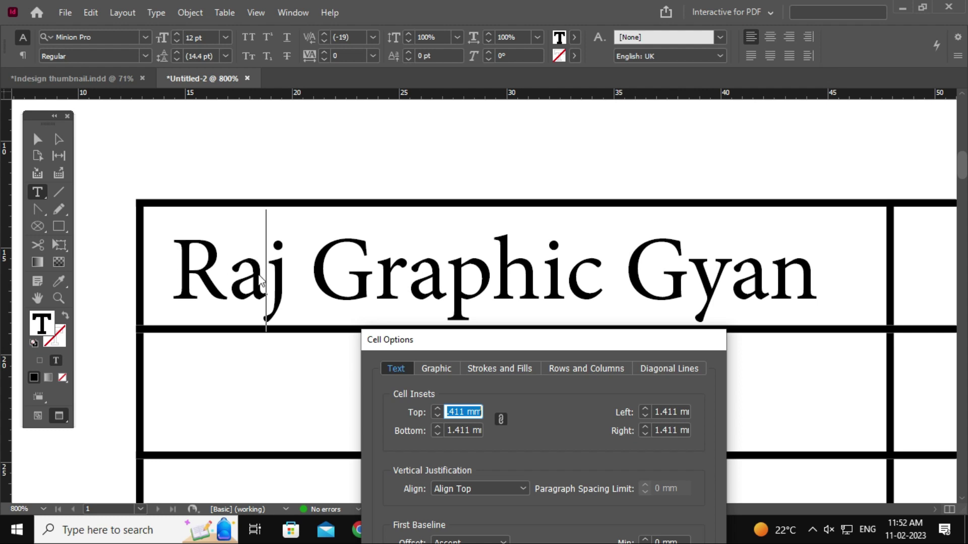
pyautogui.moveTo(430, 336); pyautogui.dragTo(465, 104)
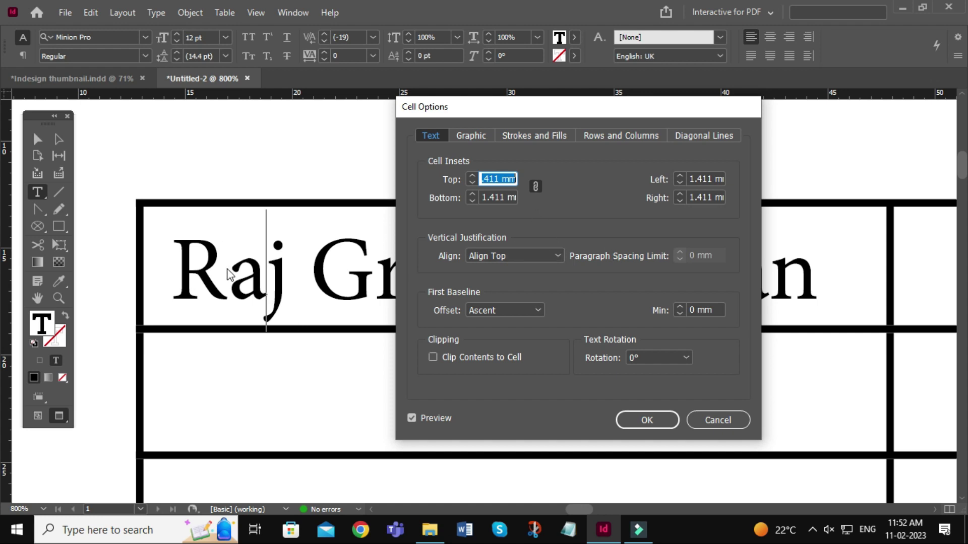
pyautogui.moveTo(492, 108); pyautogui.dragTo(375, 326)
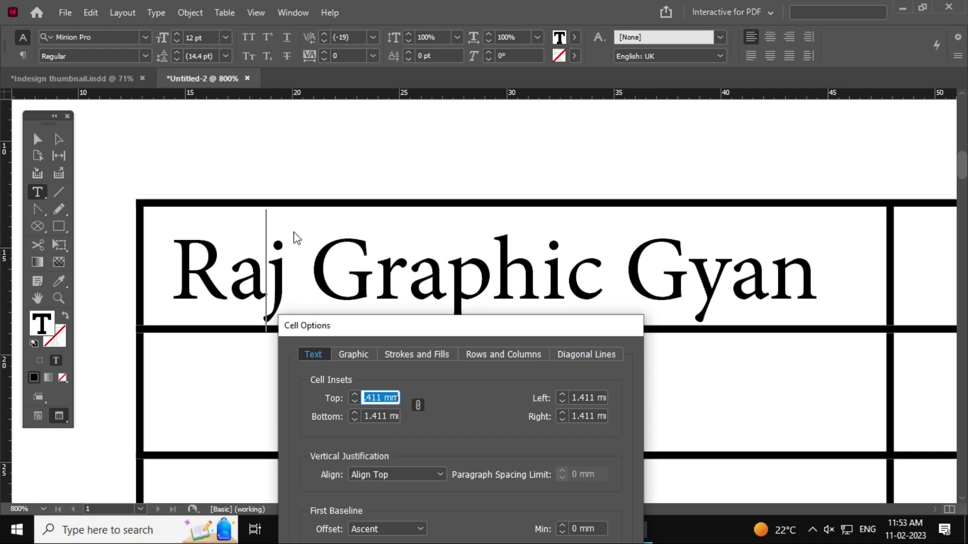
# Set the linked cell insets to 3 mm on all four sides and apply them to the first cell
pyautogui.click(418, 406)
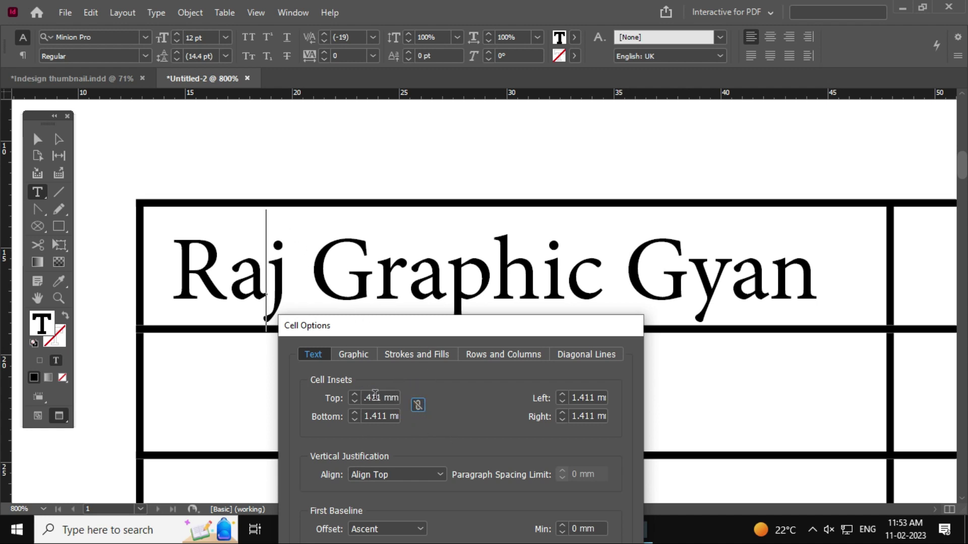
pyautogui.click(418, 406)
pyautogui.tripleClick(372, 397)
pyautogui.write('3')
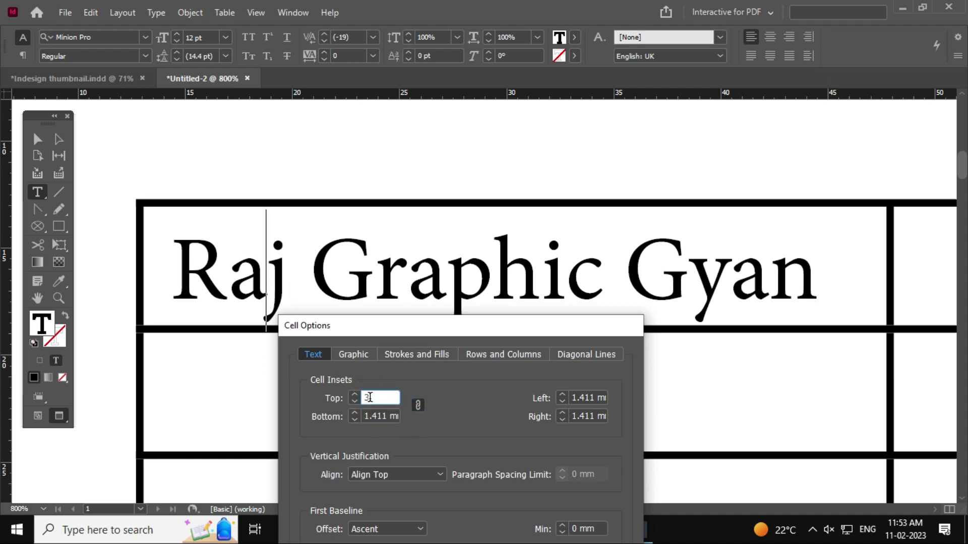
pyautogui.press('Tab')
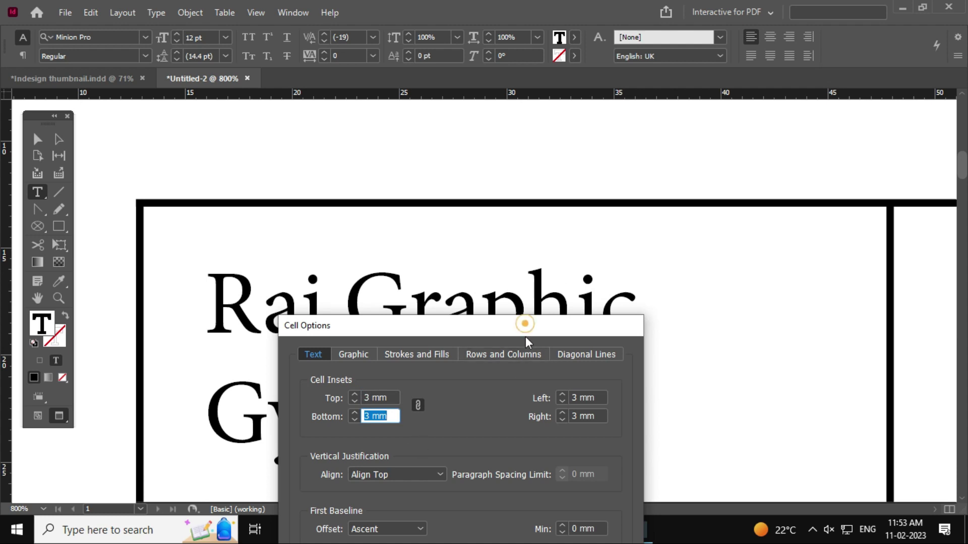
pyautogui.moveTo(525, 325); pyautogui.dragTo(541, 445)
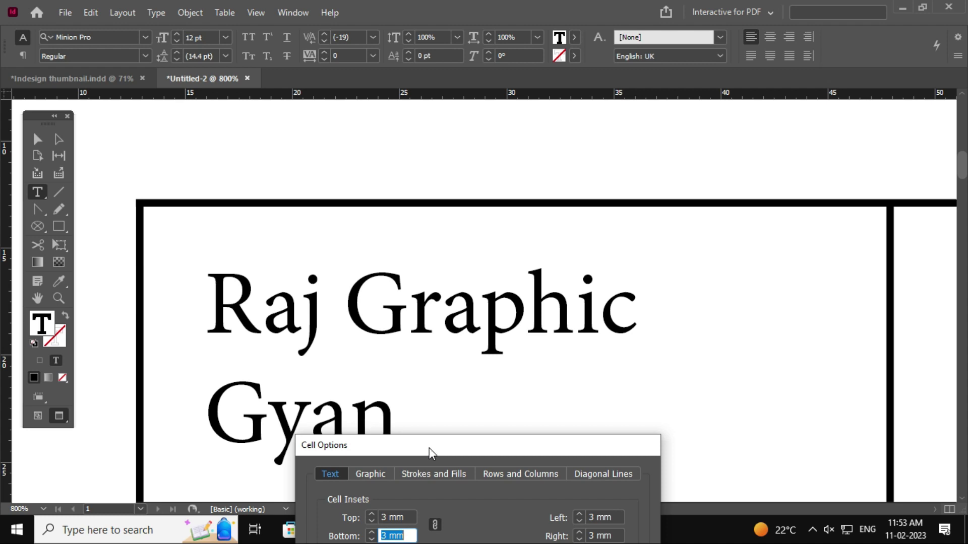
pyautogui.moveTo(429, 448); pyautogui.dragTo(324, 96)
pyautogui.click(459, 411)
pyautogui.click(37, 139)
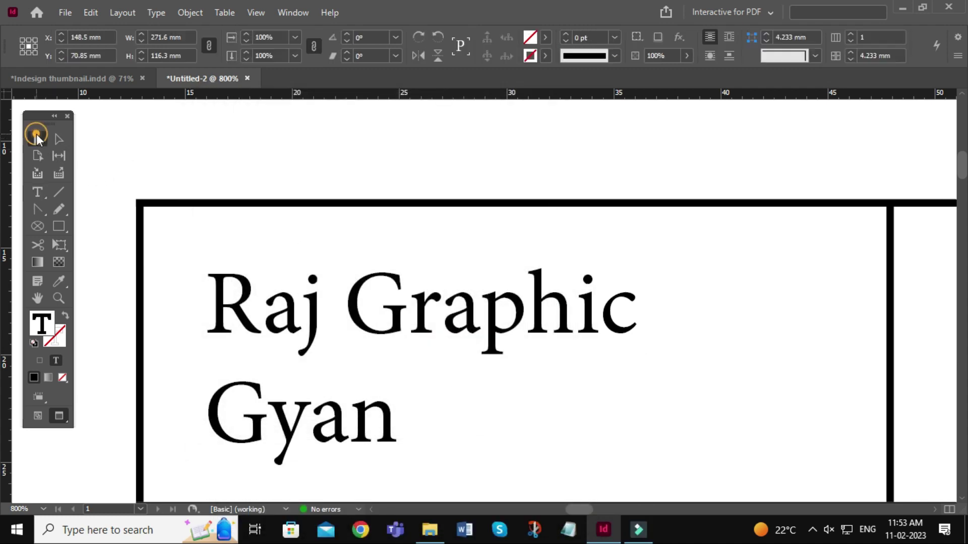
pyautogui.click(138, 144)
# Create a 3 mm by 3 mm rectangle inside the first cell as a gauge for the inset
pyautogui.hotkey('ctrl', '-')
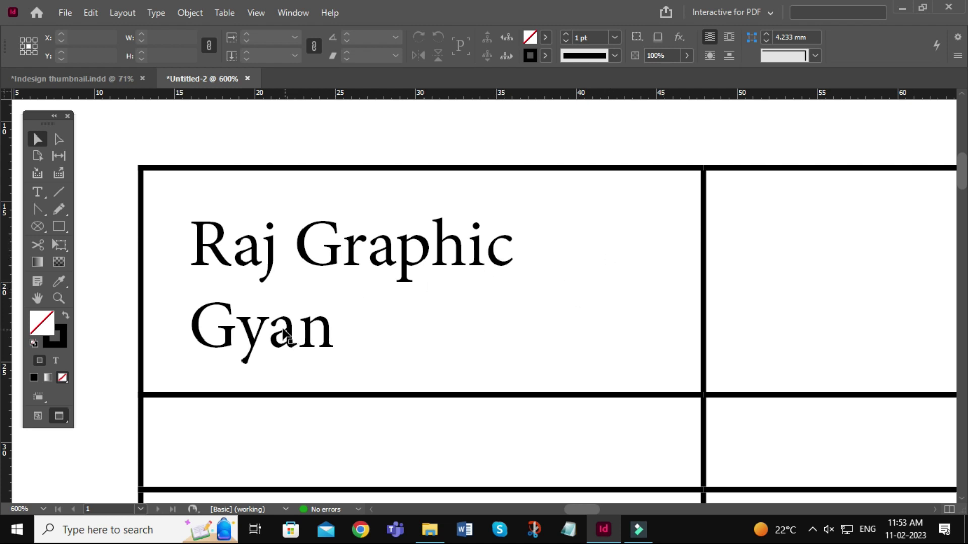
pyautogui.click(59, 227)
pyautogui.click(549, 303)
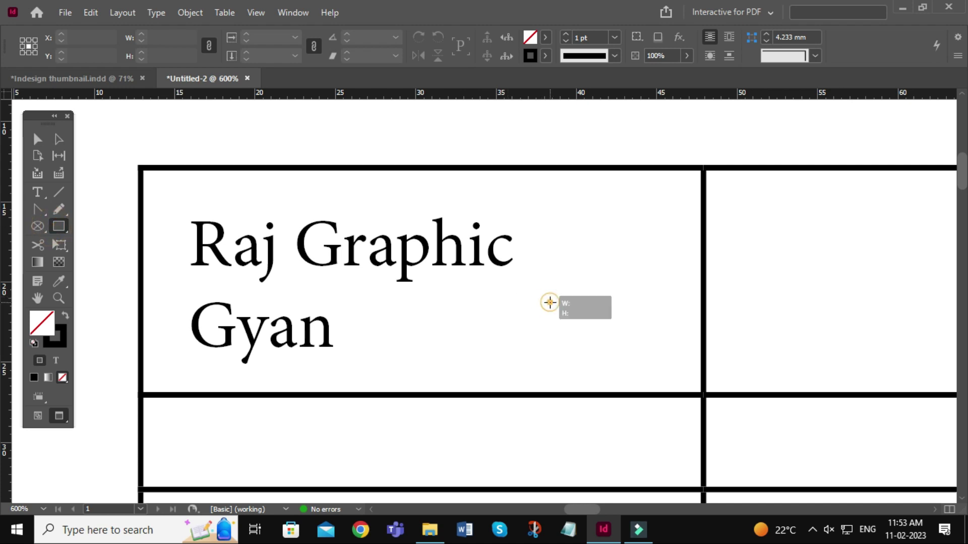
pyautogui.write('3 mm')
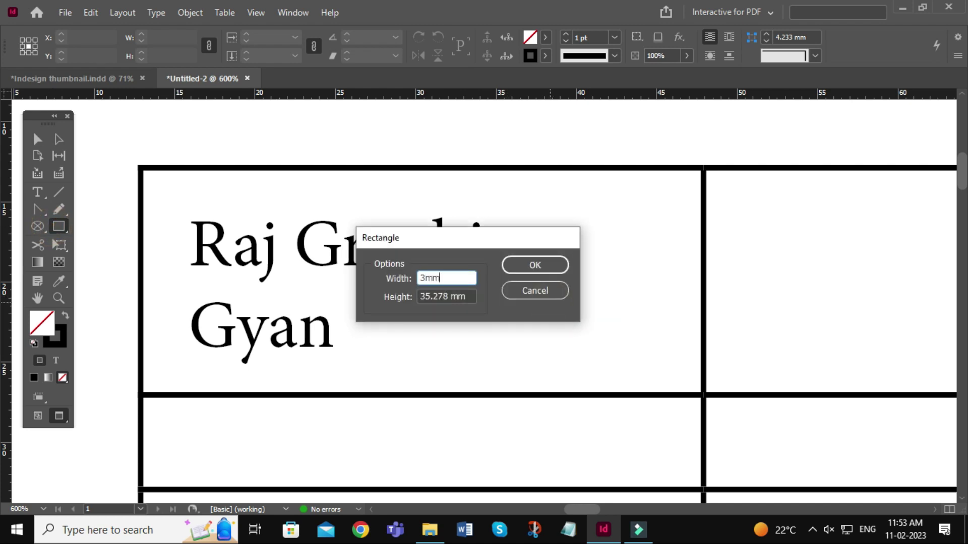
pyautogui.press('Tab')
pyautogui.write('3mm')
pyautogui.press('Tab')
pyautogui.click(535, 265)
pyautogui.click(39, 141)
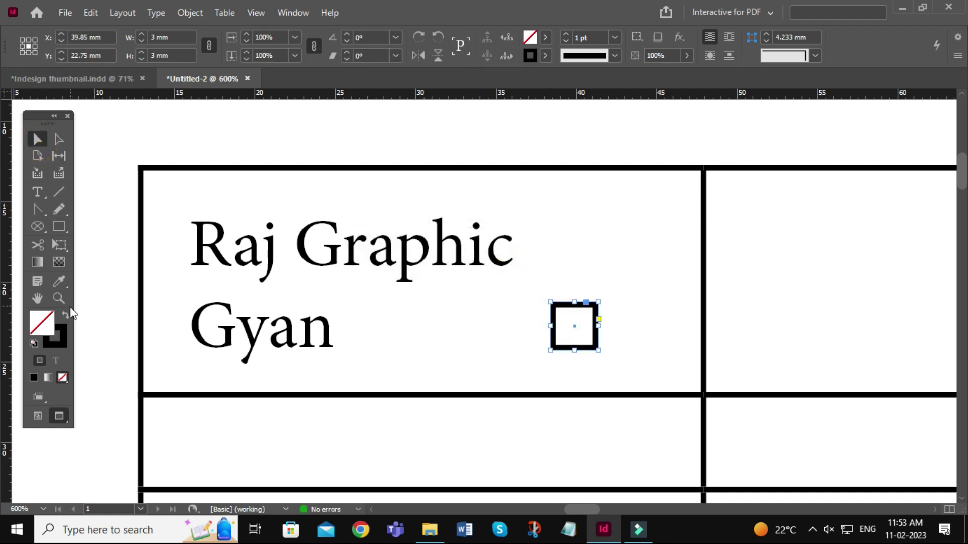
# Place the square with a solid black fill against the first cell's right border and mark its left edge with a vertical guide
pyautogui.click(66, 313)
pyautogui.moveTo(578, 329)
pyautogui.mouseDown()
pyautogui.moveTo(673, 301)
pyautogui.moveTo(681, 262)
pyautogui.mouseUp()
pyautogui.moveTo(683, 260); pyautogui.dragTo(683, 260)
pyautogui.moveTo(4, 372); pyautogui.dragTo(660, 223)
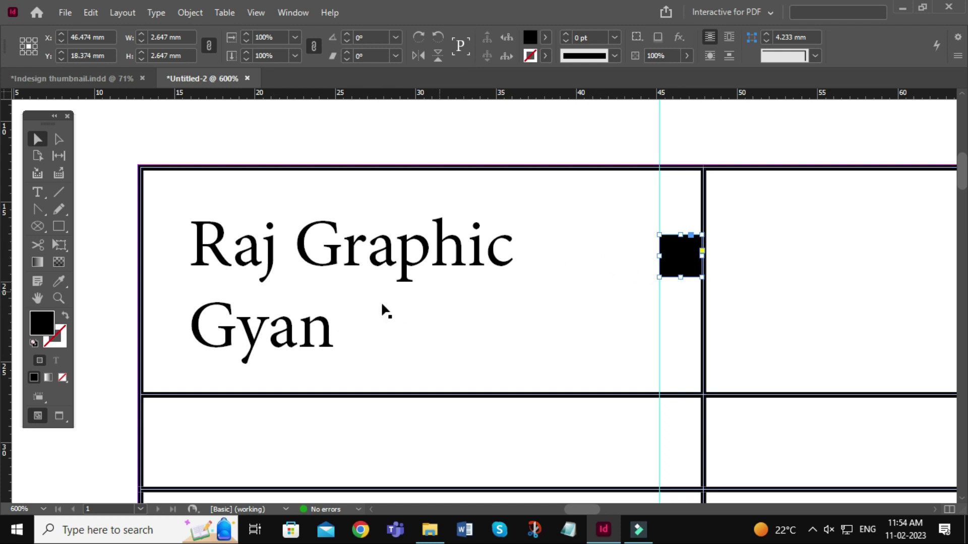
# Compare the square with the gap between the text and the first cell's lower border, then delete the square
pyautogui.moveTo(686, 268); pyautogui.dragTo(227, 385)
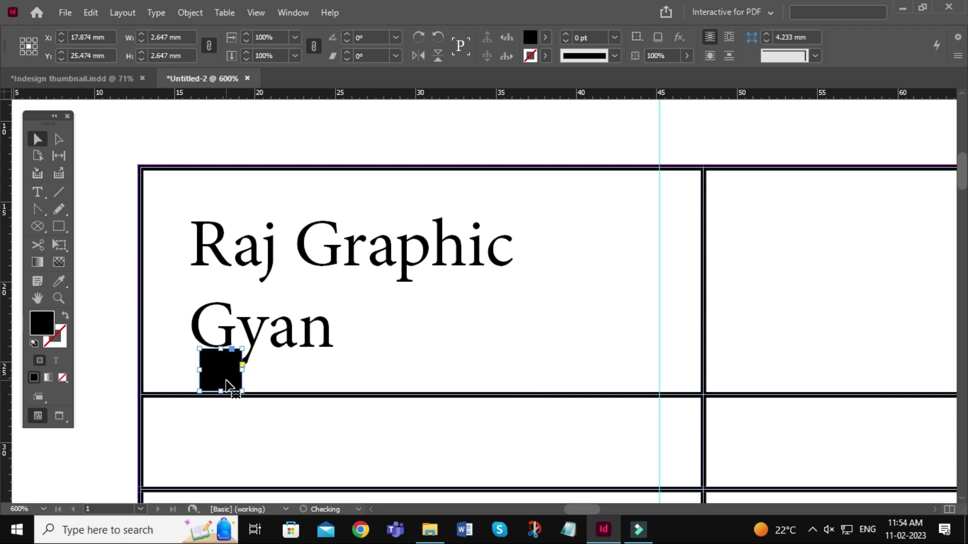
pyautogui.press('Delete')
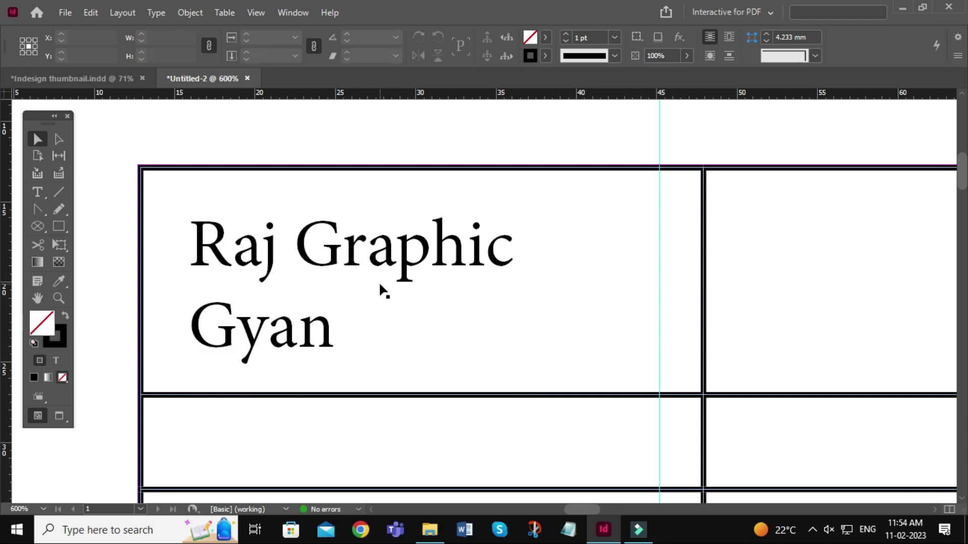
# Set the first cell's linked cell insets to 2 mm on all four sides and apply them
pyautogui.click(39, 192)
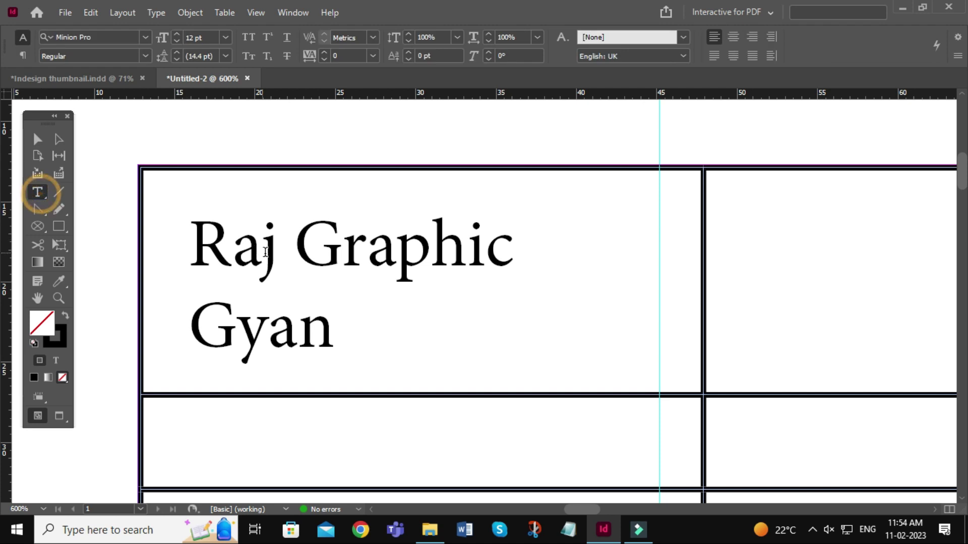
pyautogui.click(262, 251)
pyautogui.click(225, 13)
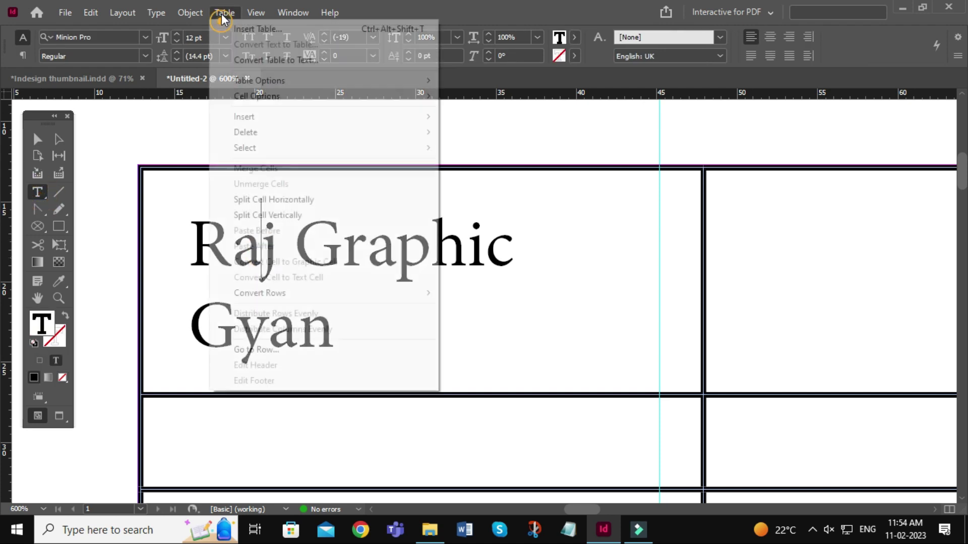
pyautogui.moveTo(280, 101)
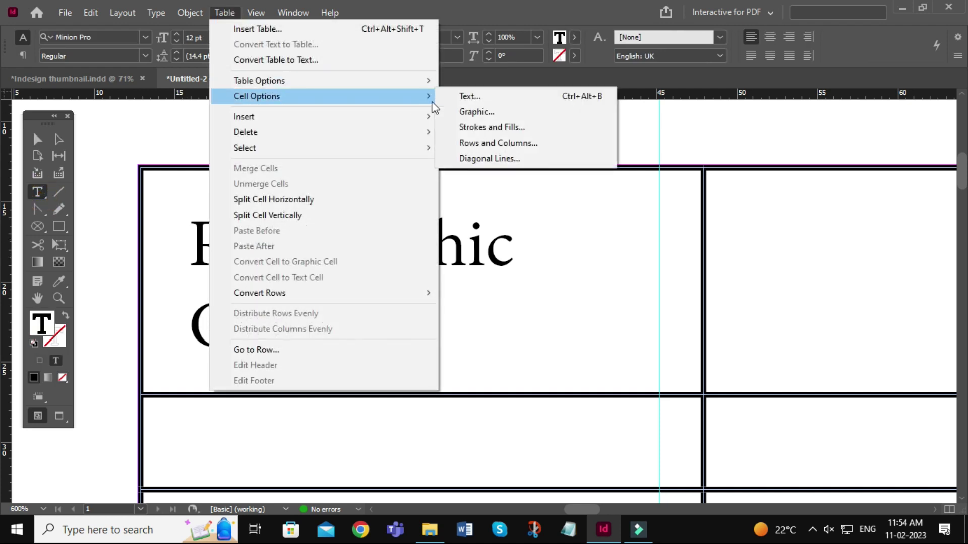
pyautogui.click(468, 95)
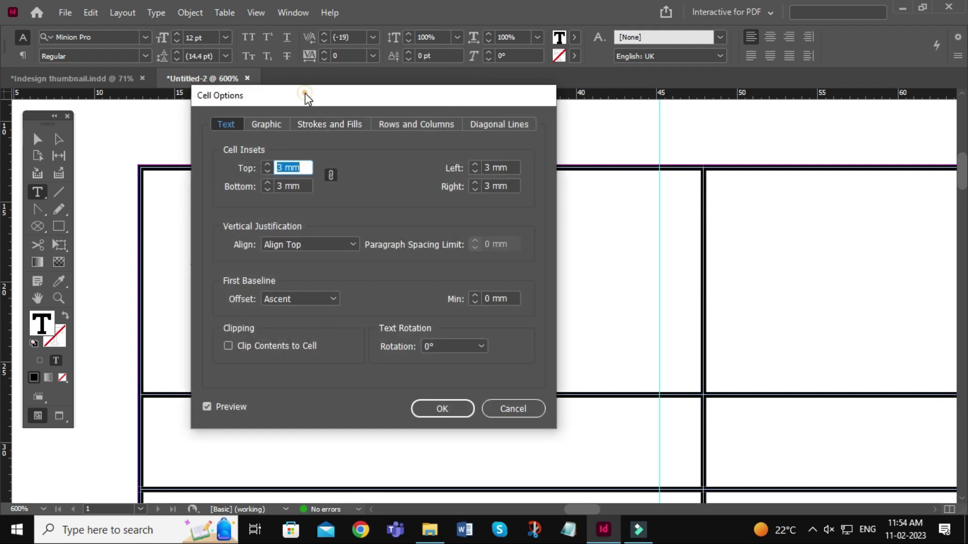
pyautogui.moveTo(304, 96); pyautogui.dragTo(487, 138)
pyautogui.doubleClick(491, 206)
pyautogui.write('2')
pyautogui.press('Tab')
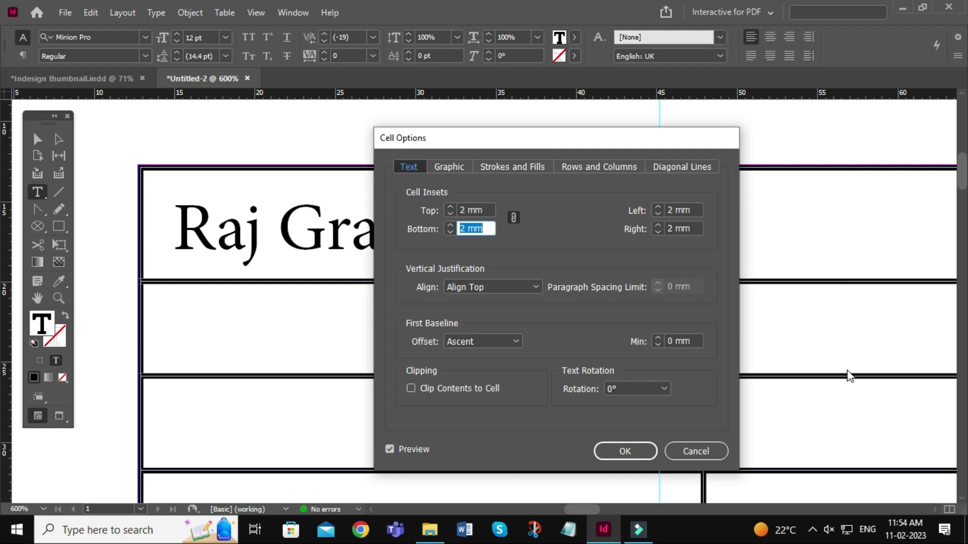
pyautogui.click(637, 449)
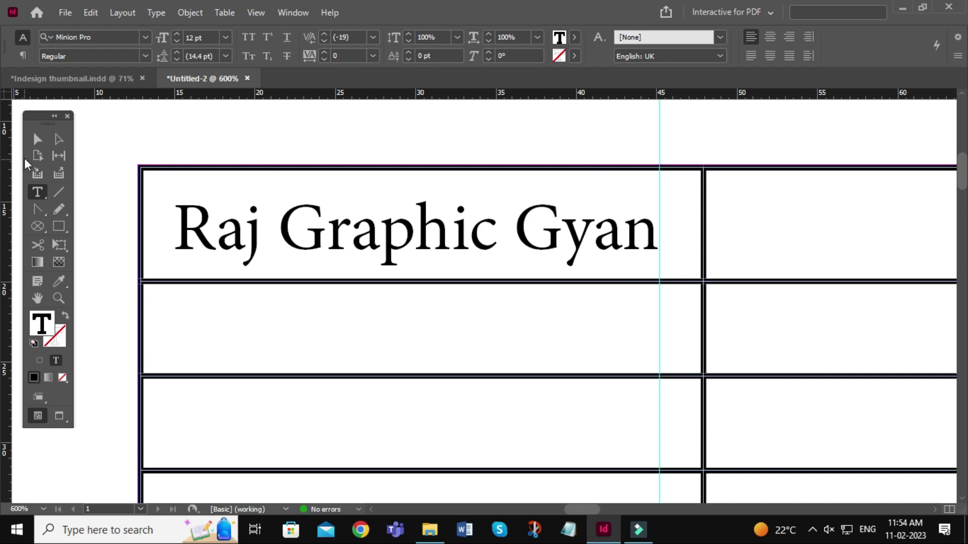
# Deselect everything and switch to the Preview screen mode to show the table without guides and frame edges
pyautogui.click(37, 140)
pyautogui.click(154, 133)
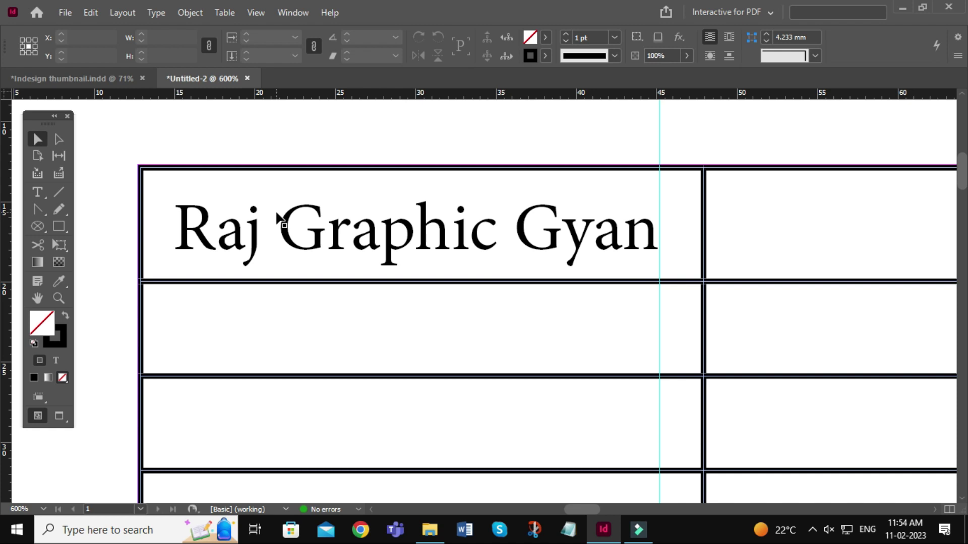
pyautogui.hotkey('ctrl', '-')
pyautogui.hotkey('ctrl', '-')
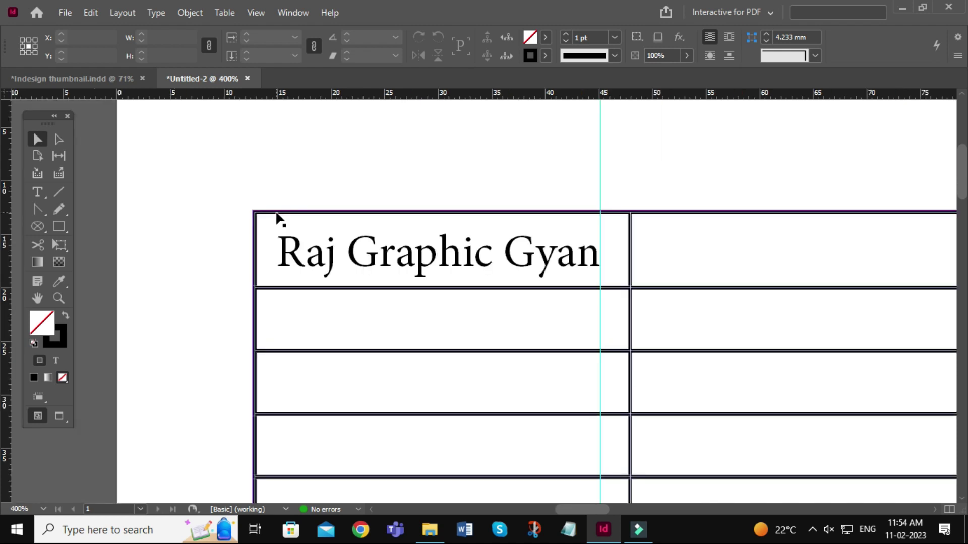
pyautogui.hotkey('ctrl', '0')
pyautogui.scroll(1, 324, 231)
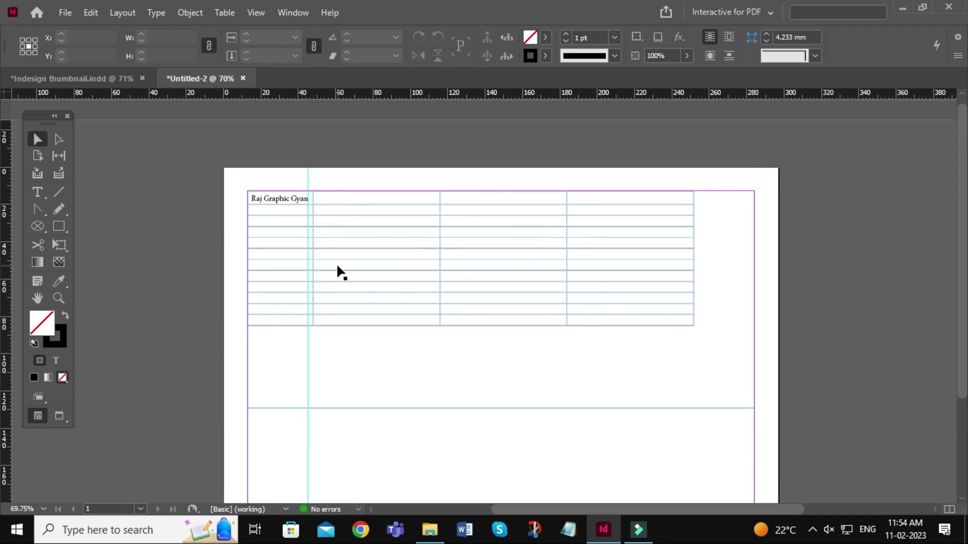
pyautogui.hotkey('ctrl', '1')
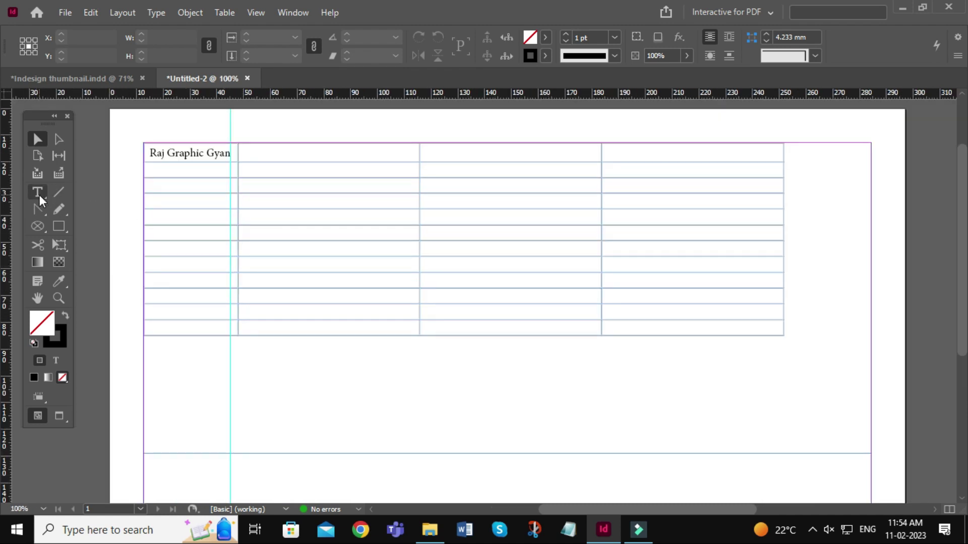
pyautogui.hotkey('ctrl', '=')
pyautogui.click(119, 207)
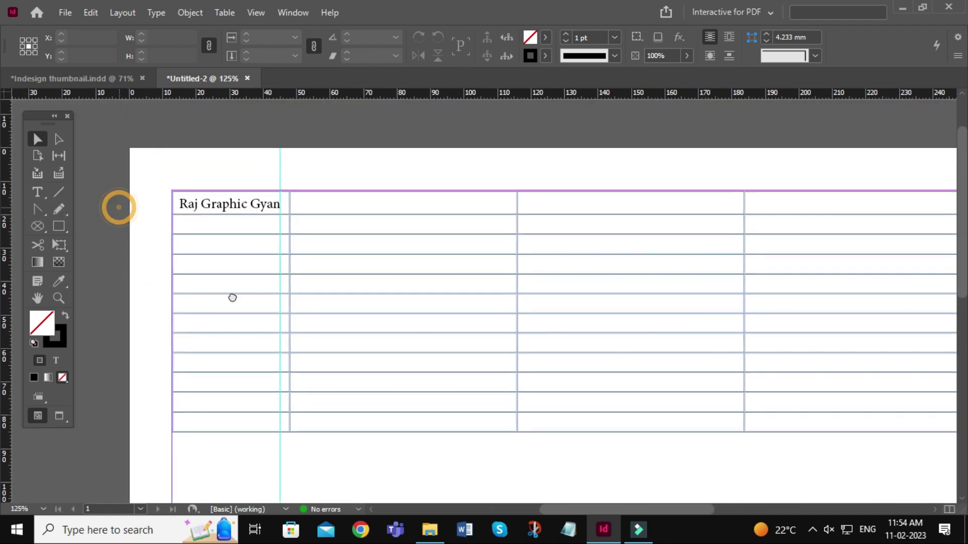
pyautogui.moveTo(233, 298); pyautogui.dragTo(257, 324)
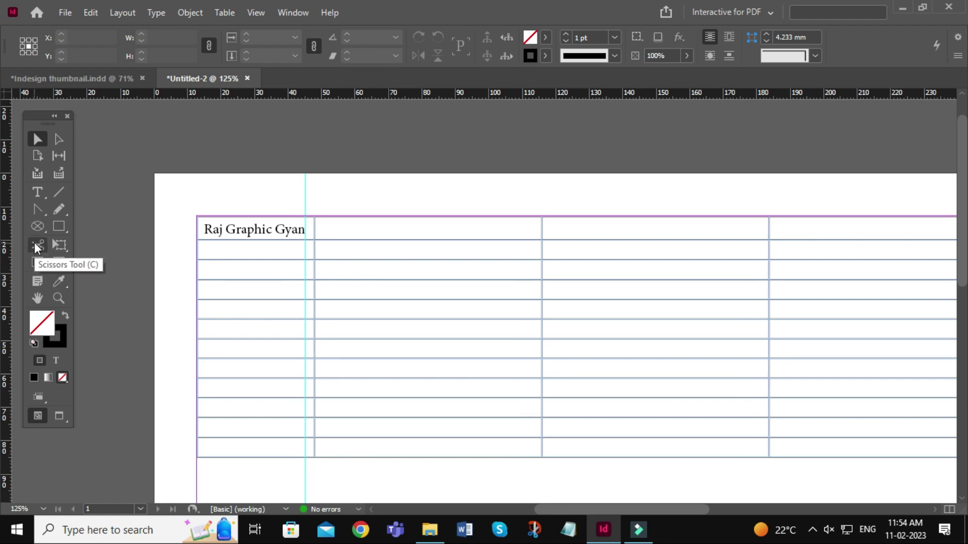
pyautogui.press('w')
# Select the whole table, view its Cell Options text settings, and close them without applying changes
pyautogui.click(38, 192)
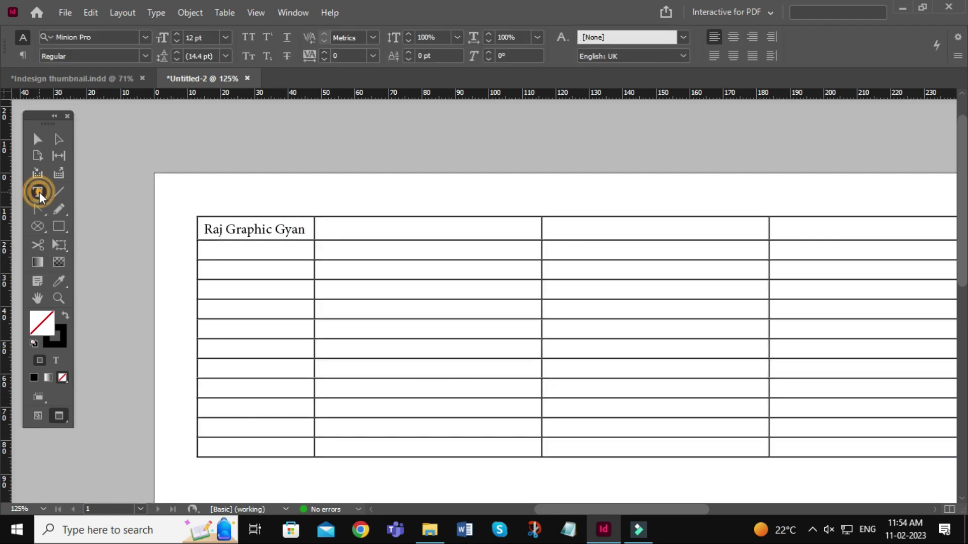
pyautogui.click(197, 215)
pyautogui.click(223, 13)
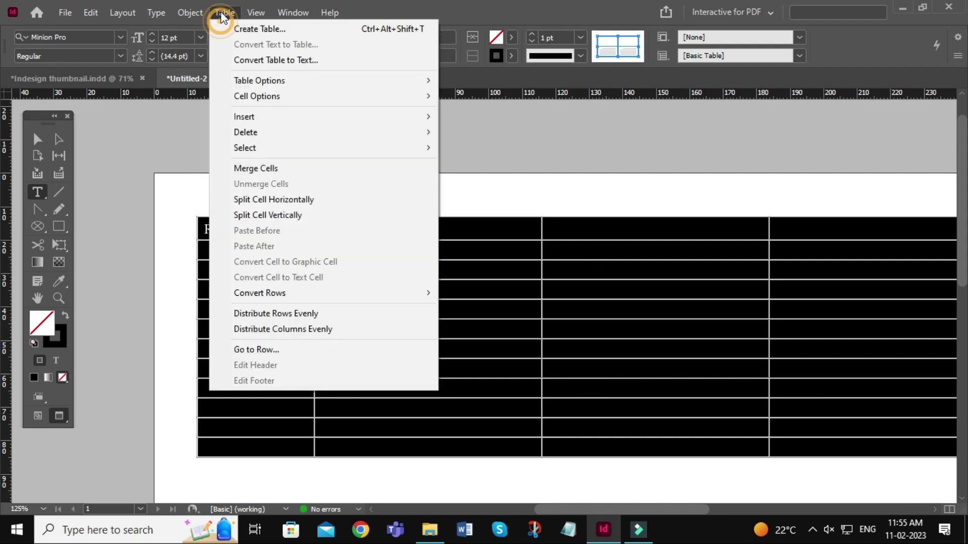
pyautogui.moveTo(255, 97)
pyautogui.click(467, 95)
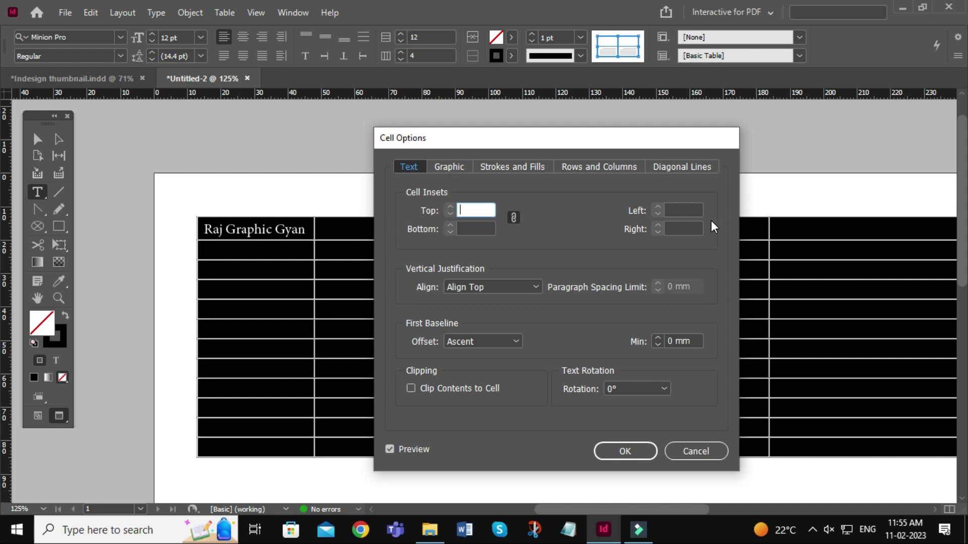
pyautogui.click(696, 452)
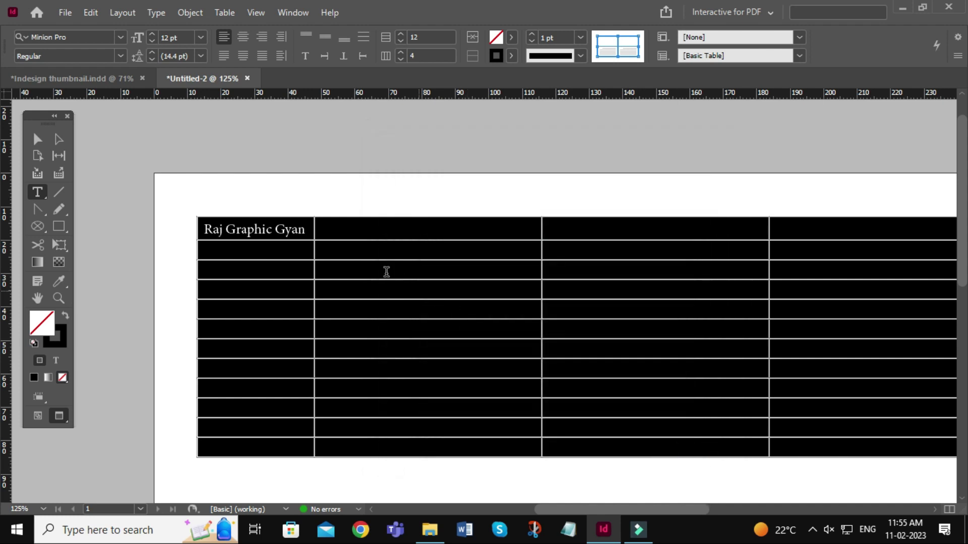
pyautogui.click(356, 235)
pyautogui.click(335, 230)
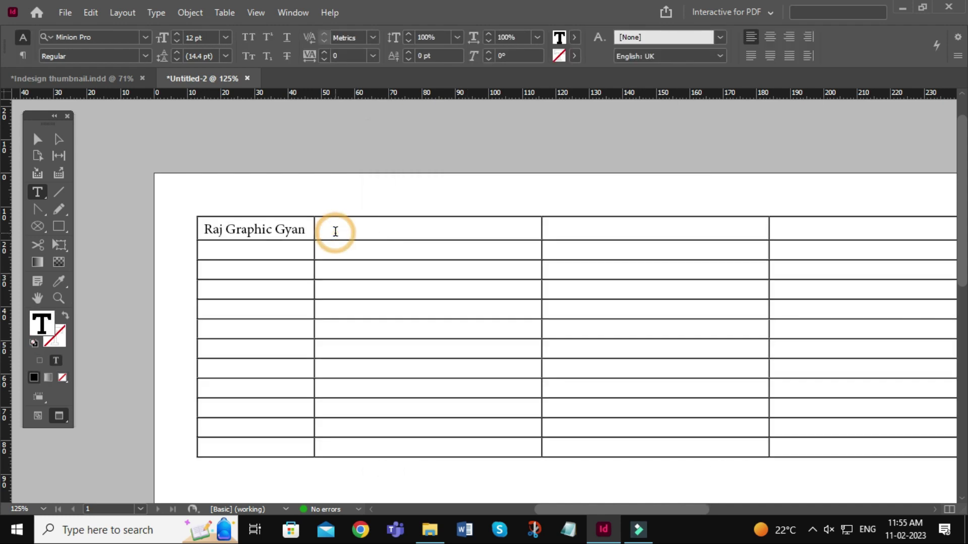
# Demonstrate selecting the table's entire first column and its entire second row, clearing each selection
pyautogui.click(244, 212)
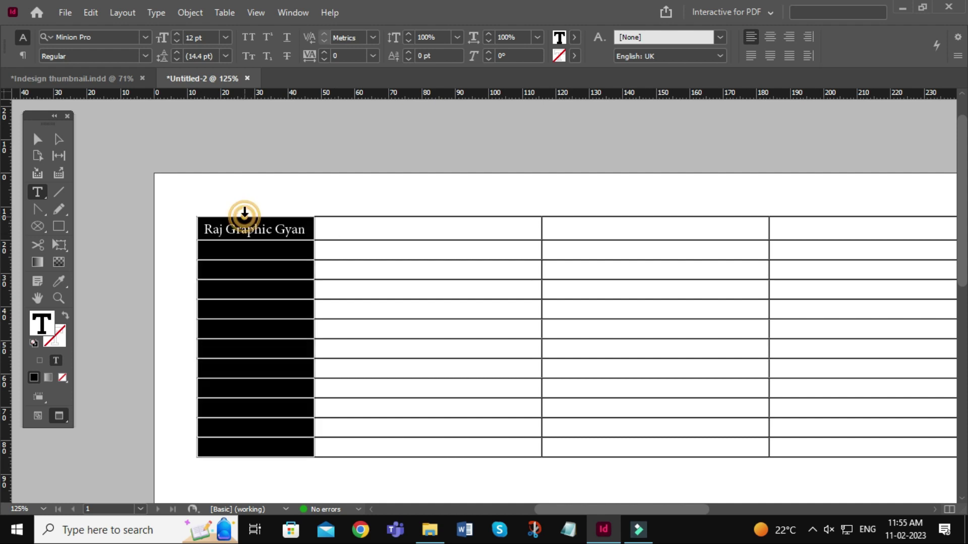
pyautogui.click(225, 252)
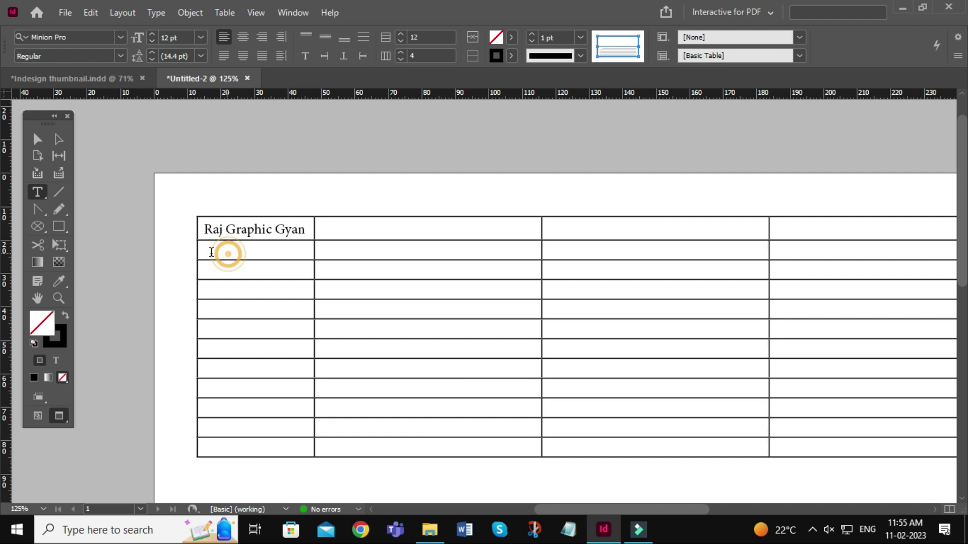
pyautogui.click(193, 254)
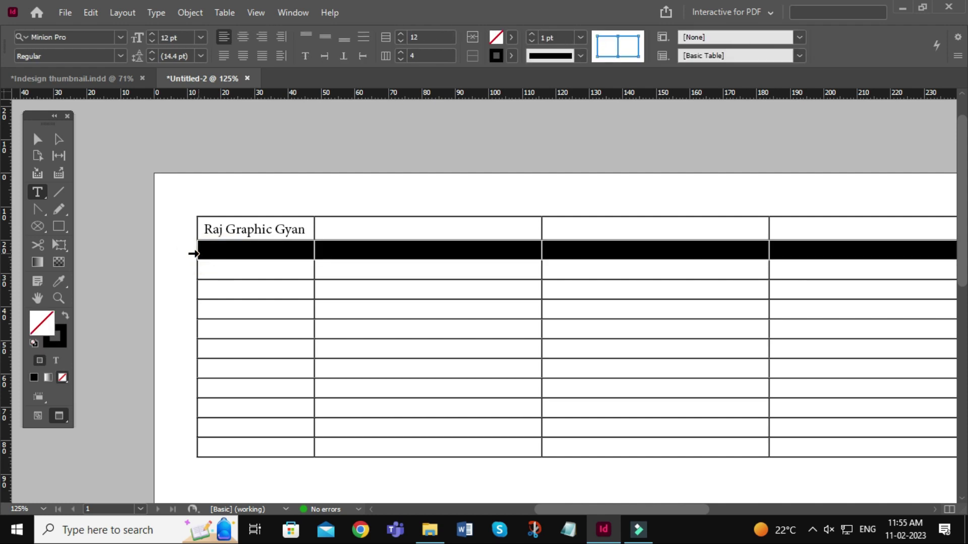
pyautogui.click(351, 227)
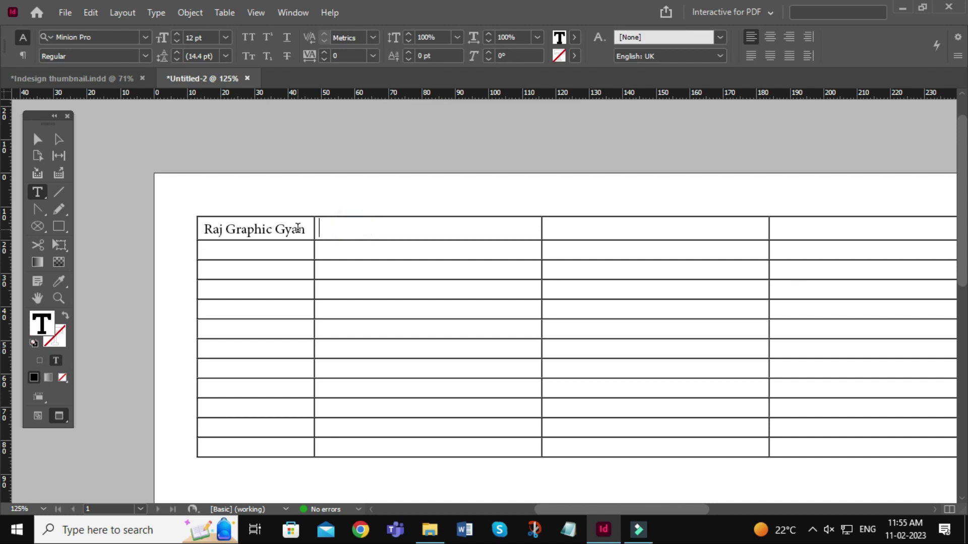
# Undo the recent inset and gauge-square changes to the first cell
pyautogui.hotkey('ctrl', 'z')
pyautogui.hotkey('ctrl', 'z')
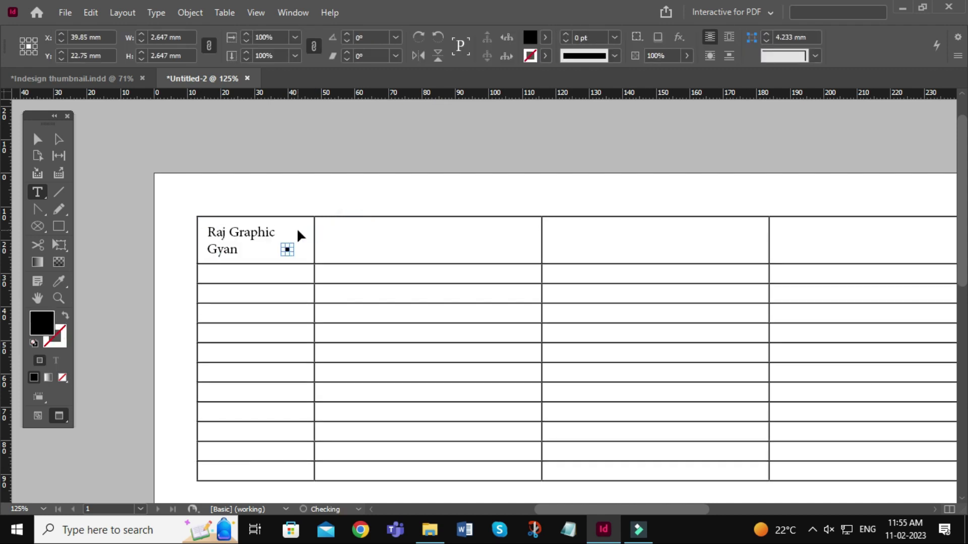
pyautogui.click(37, 140)
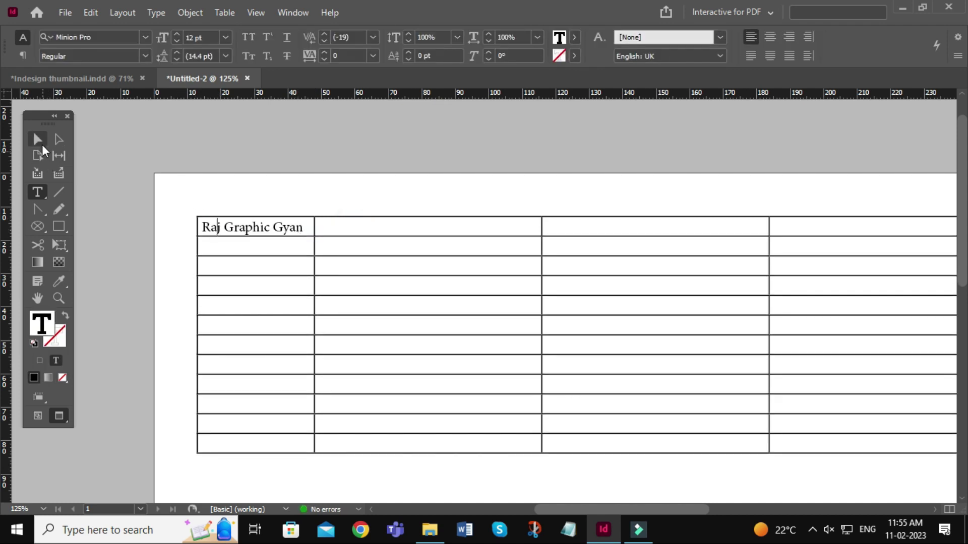
pyautogui.click(213, 143)
# Examine the first cell and its text placement up close
pyautogui.hotkey('ctrl', '=')
pyautogui.hotkey('ctrl', '=')
pyautogui.hotkey('ctrl', '=')
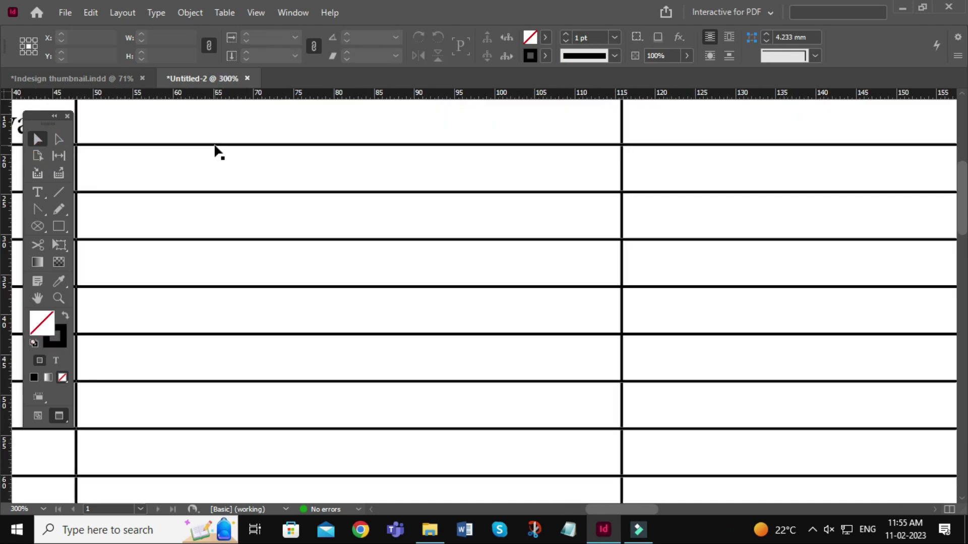
pyautogui.moveTo(224, 154); pyautogui.dragTo(593, 288)
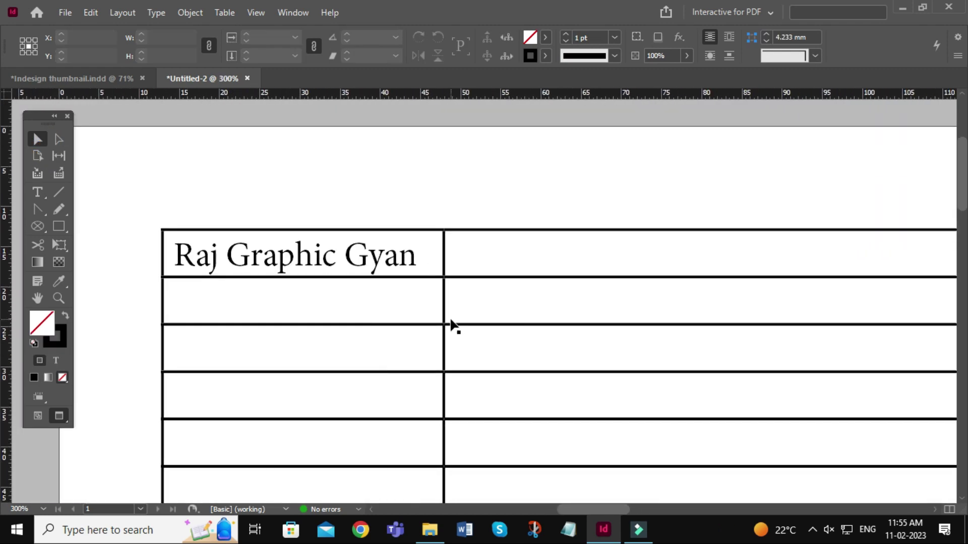
pyautogui.click(37, 192)
pyautogui.click(278, 255)
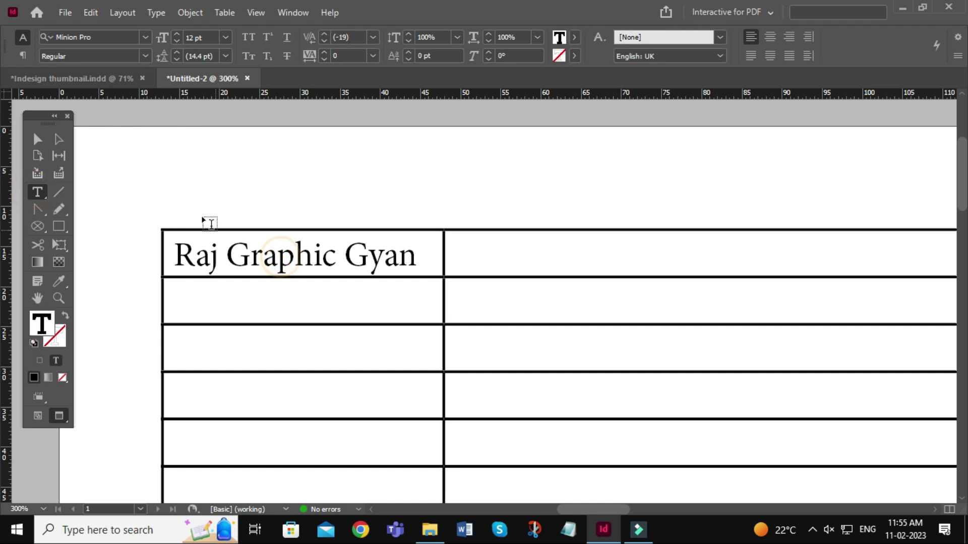
pyautogui.hotkey('ctrl', '=')
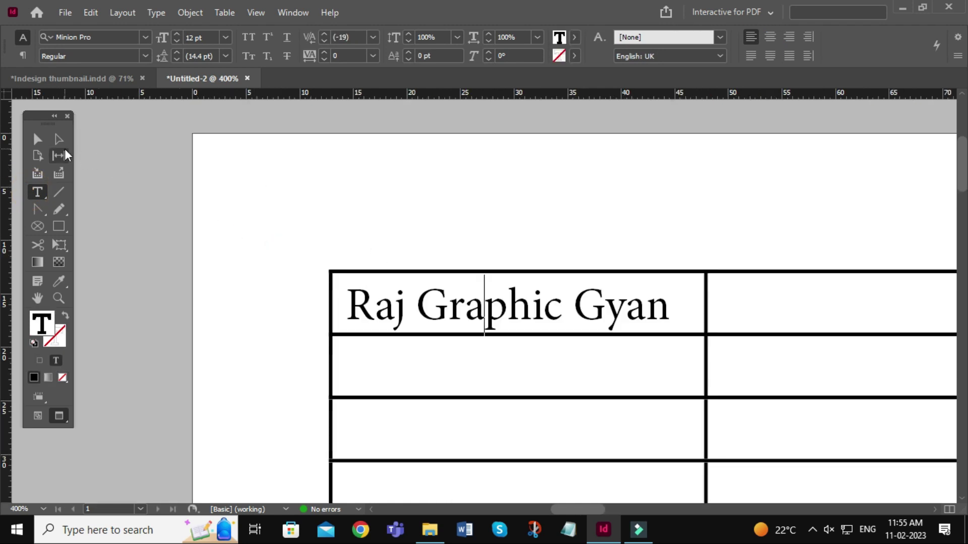
pyautogui.click(38, 139)
pyautogui.moveTo(501, 227); pyautogui.dragTo(292, 209)
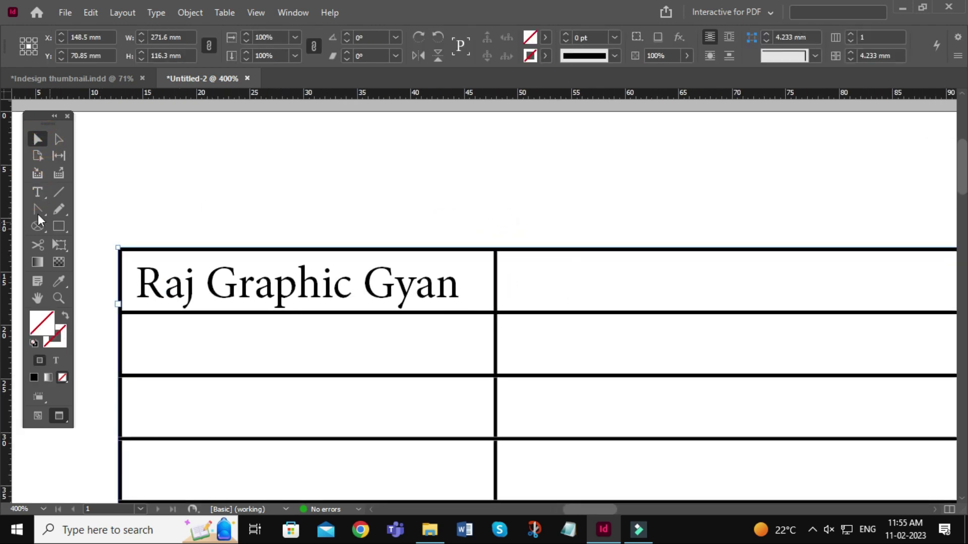
# View the vertical justification choices in the first cell's text options, keep Align Top, and cancel the dialog
pyautogui.click(37, 192)
pyautogui.click(297, 285)
pyautogui.click(224, 12)
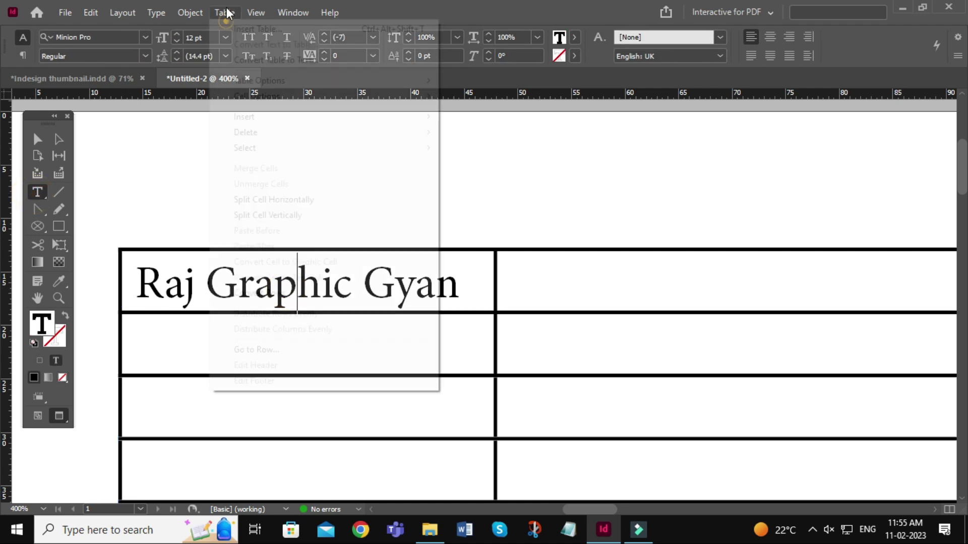
pyautogui.moveTo(280, 99)
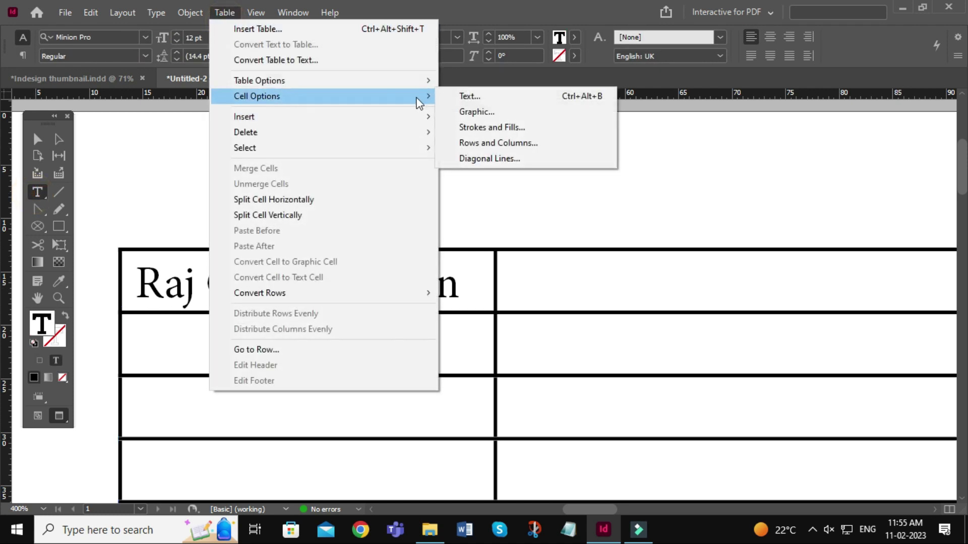
pyautogui.click(468, 96)
pyautogui.moveTo(485, 139); pyautogui.dragTo(620, 153)
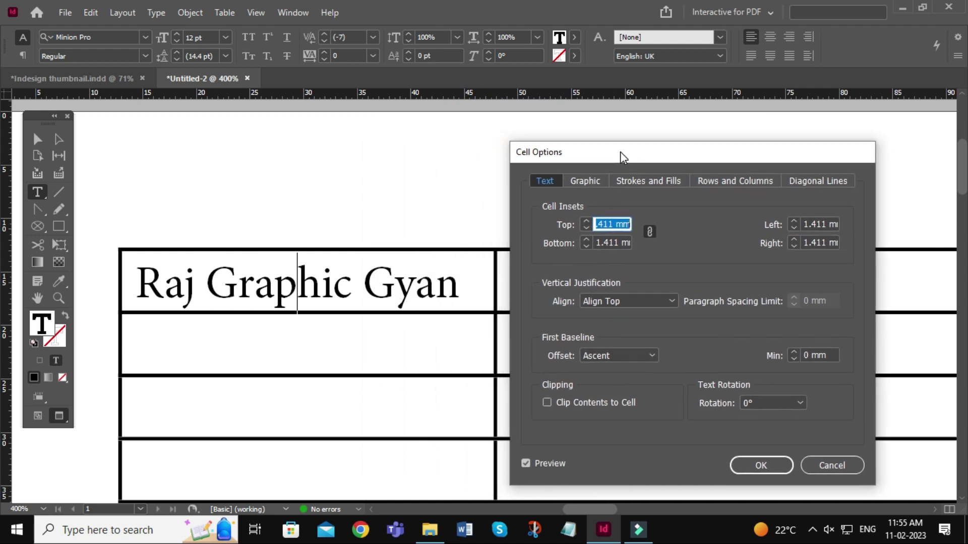
pyautogui.click(650, 232)
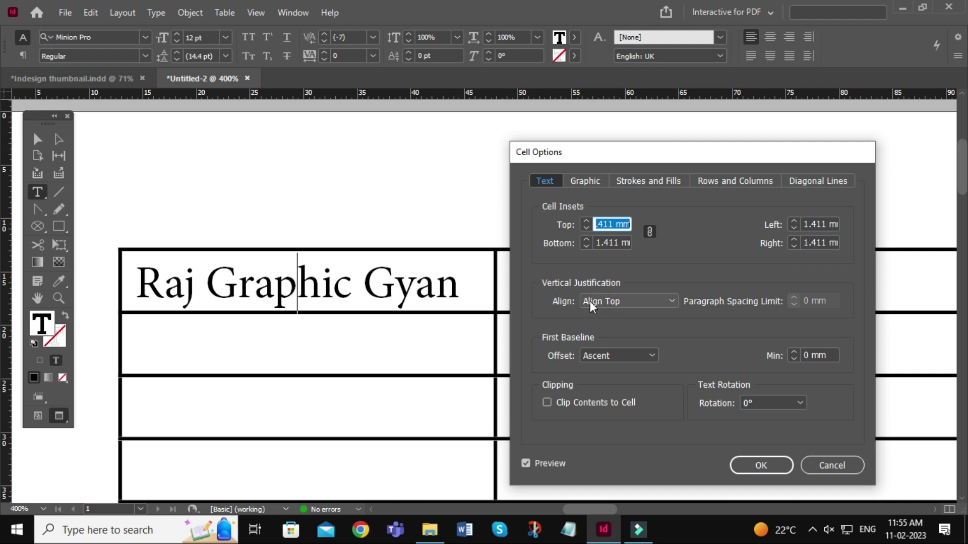
pyautogui.click(670, 301)
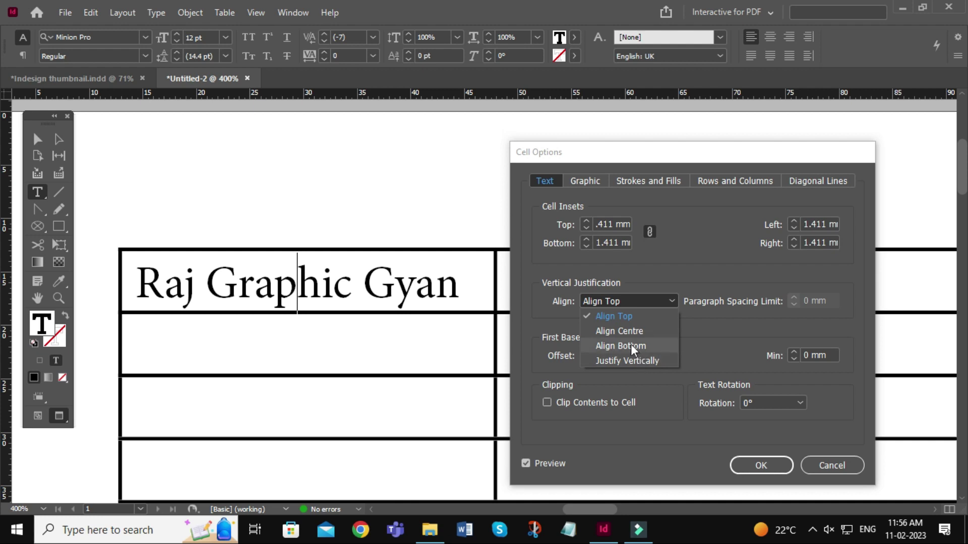
pyautogui.click(621, 318)
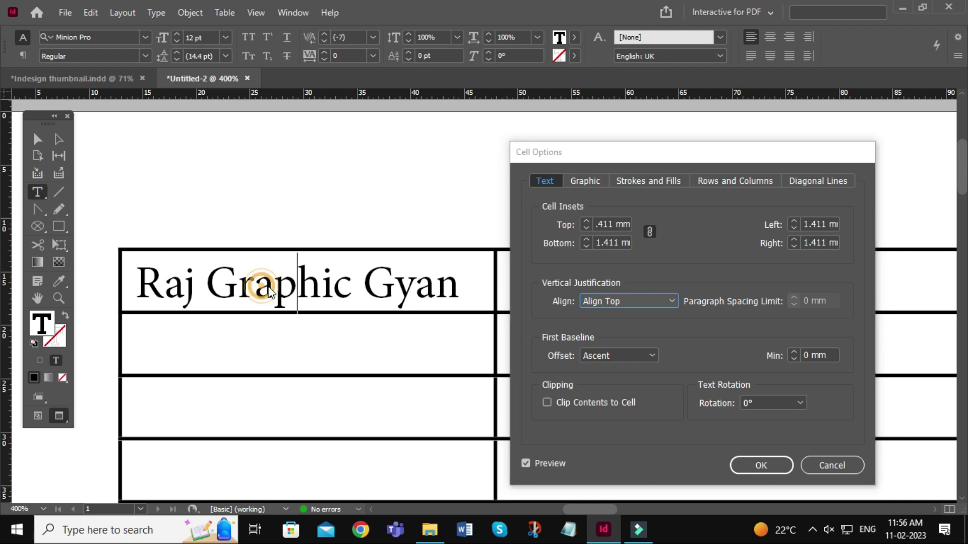
pyautogui.click(821, 465)
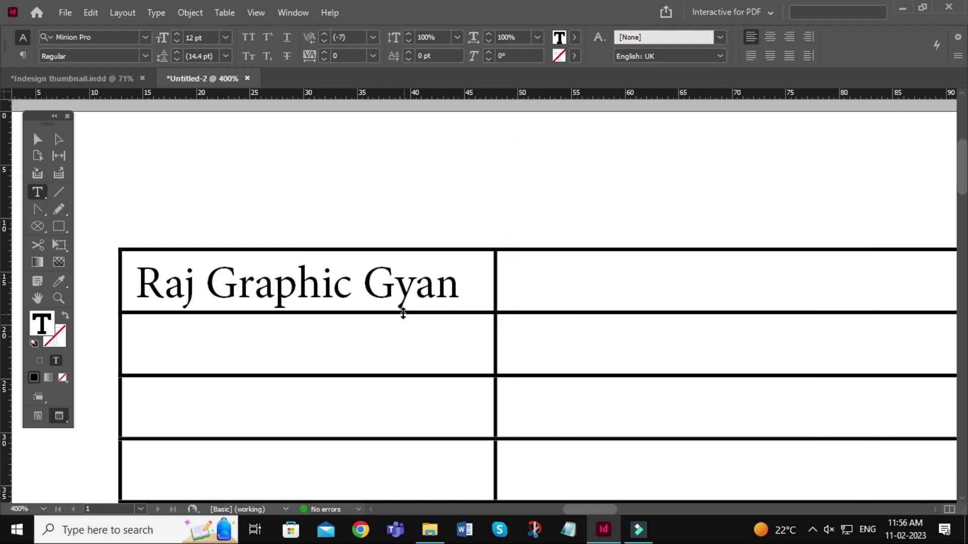
# Enlarge the table's first row to about 16 mm tall and widen its first column to about 45 mm
pyautogui.moveTo(400, 311); pyautogui.dragTo(418, 432)
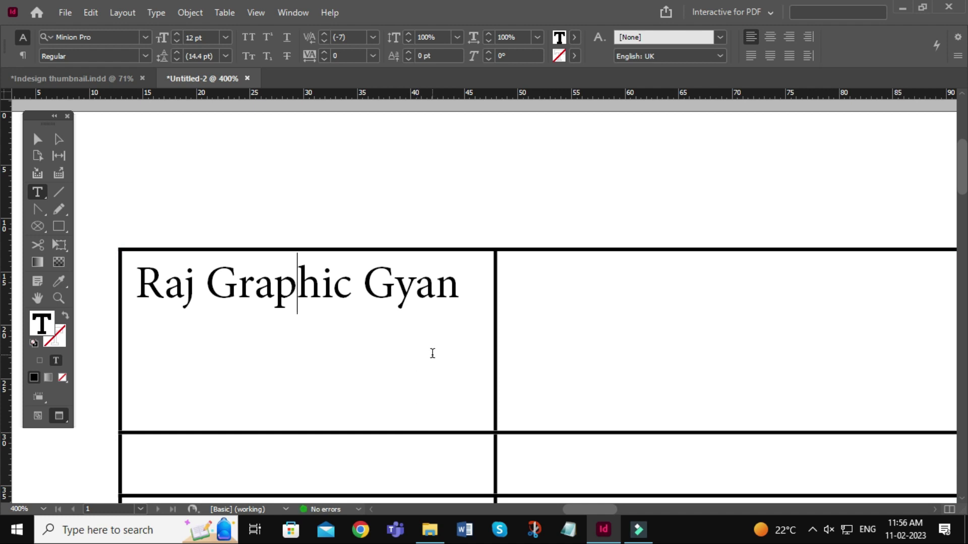
pyautogui.hotkey('ctrl', 'z')
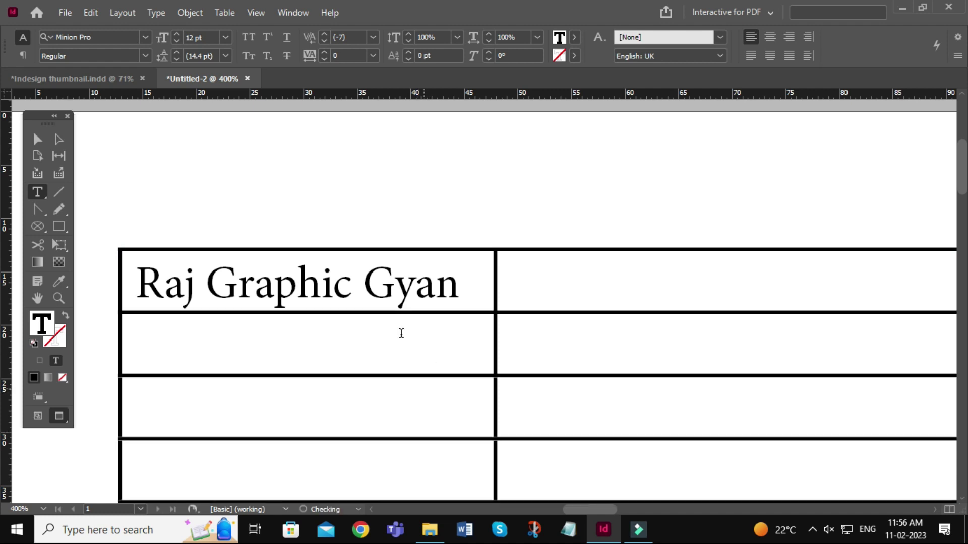
pyautogui.click(376, 285)
pyautogui.moveTo(472, 314); pyautogui.dragTo(479, 418)
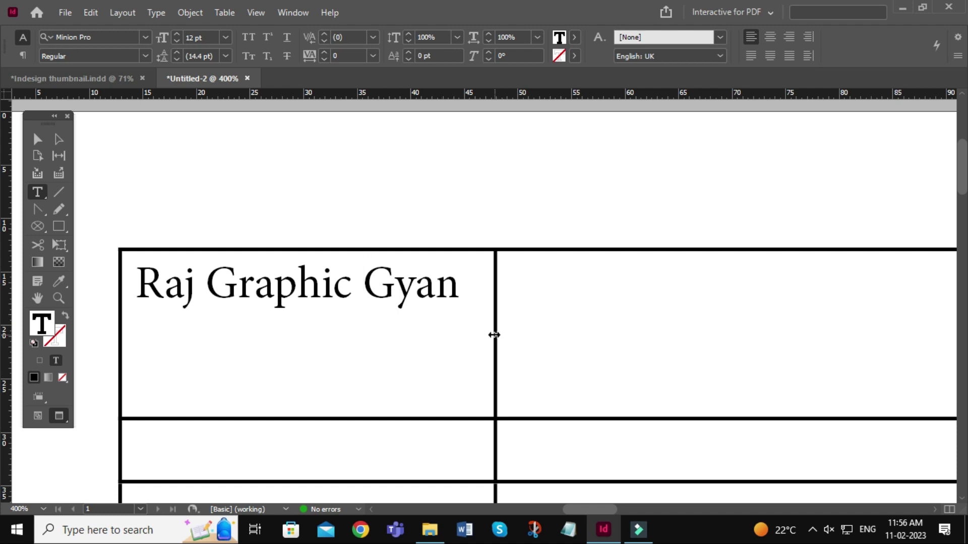
pyautogui.moveTo(494, 334); pyautogui.dragTo(607, 333)
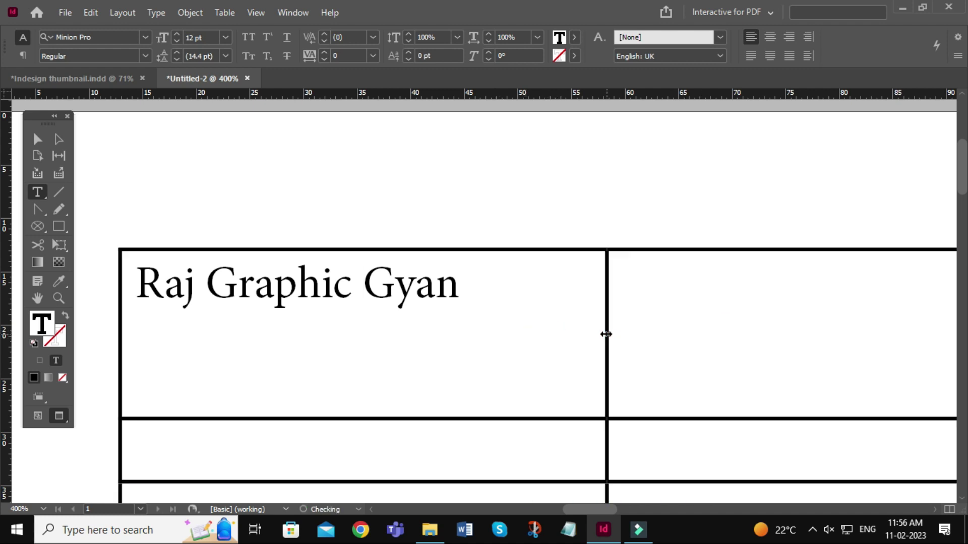
# Add "Please subscribe my channel" after the first cell's text to test line wrapping, and delete the added words
pyautogui.click(396, 292)
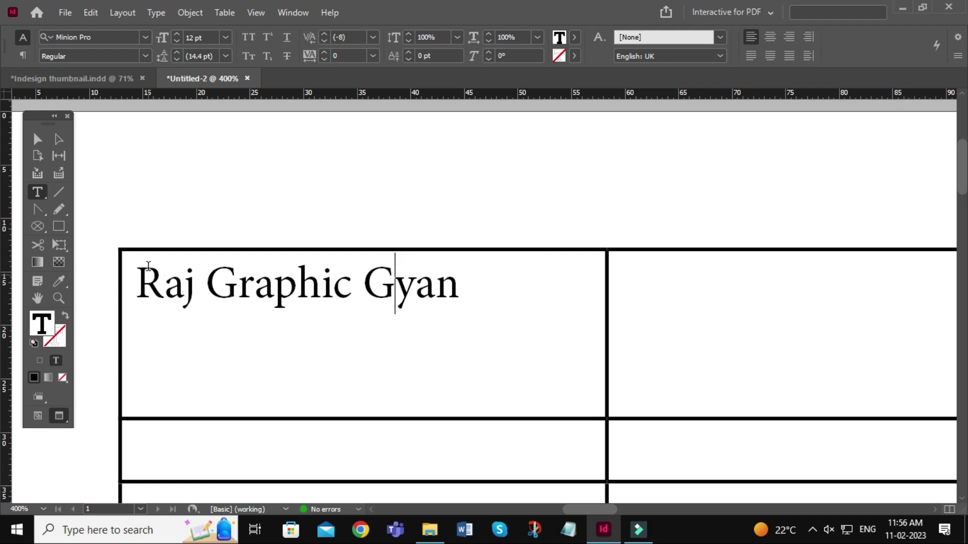
pyautogui.click(484, 283)
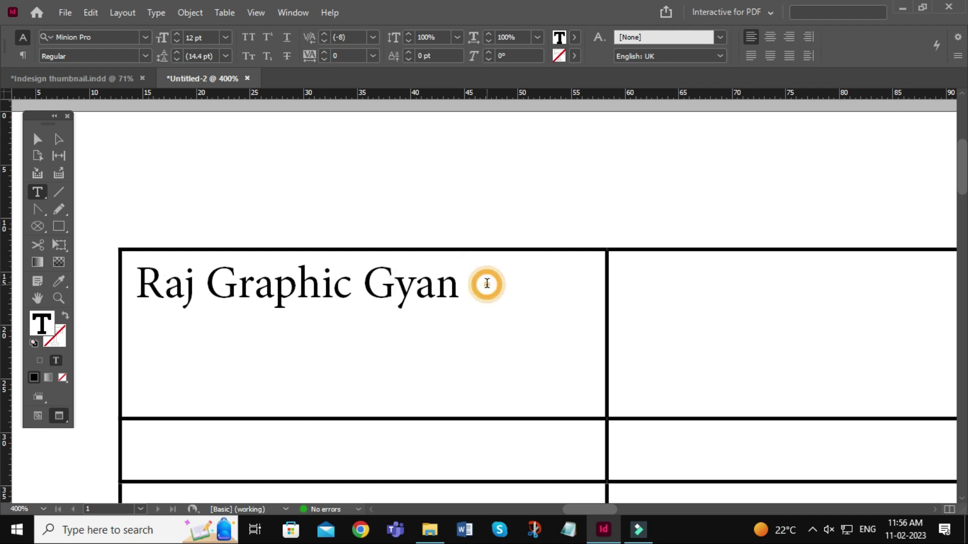
pyautogui.write('Pl')
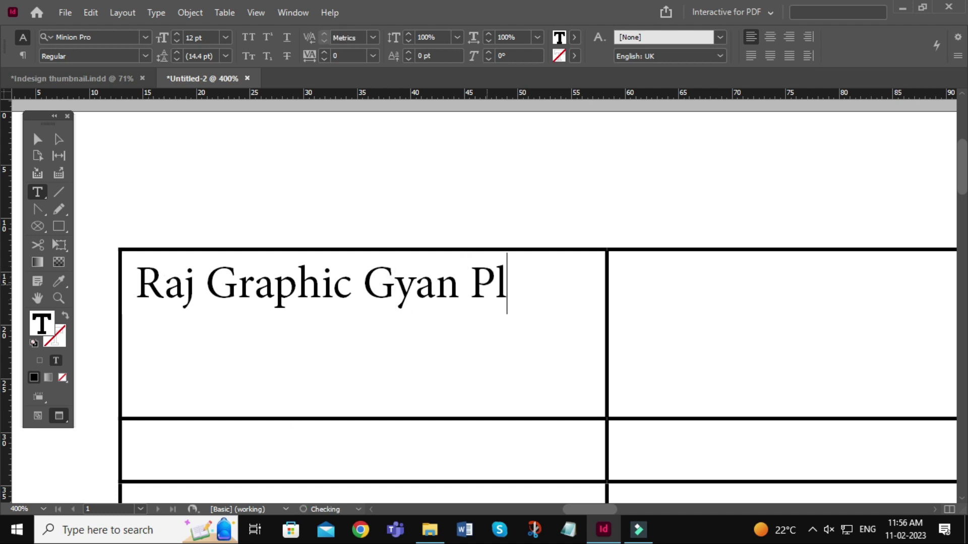
pyautogui.write('ease subs')
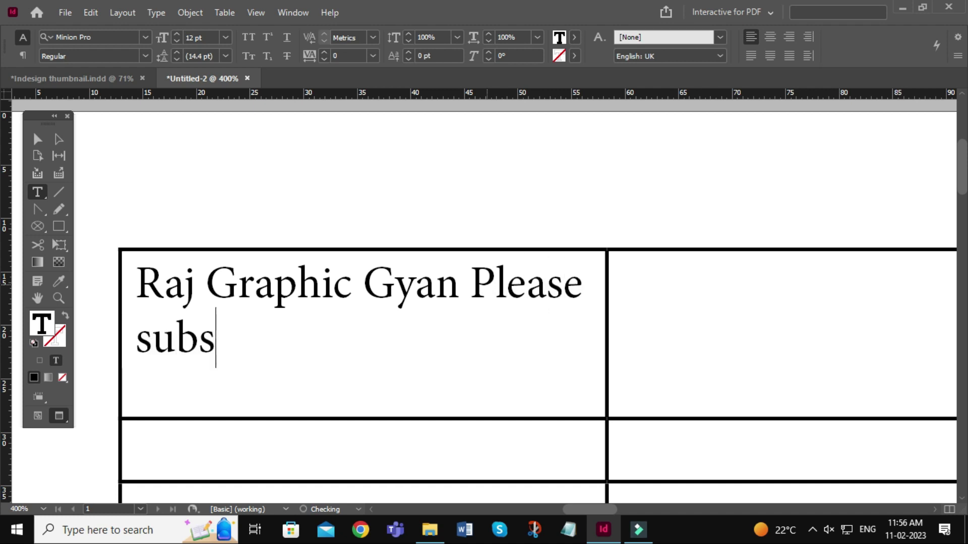
pyautogui.write('cribe m6')
pyautogui.press('BackSpace')
pyautogui.press('BackSpace')
pyautogui.write('y channel')
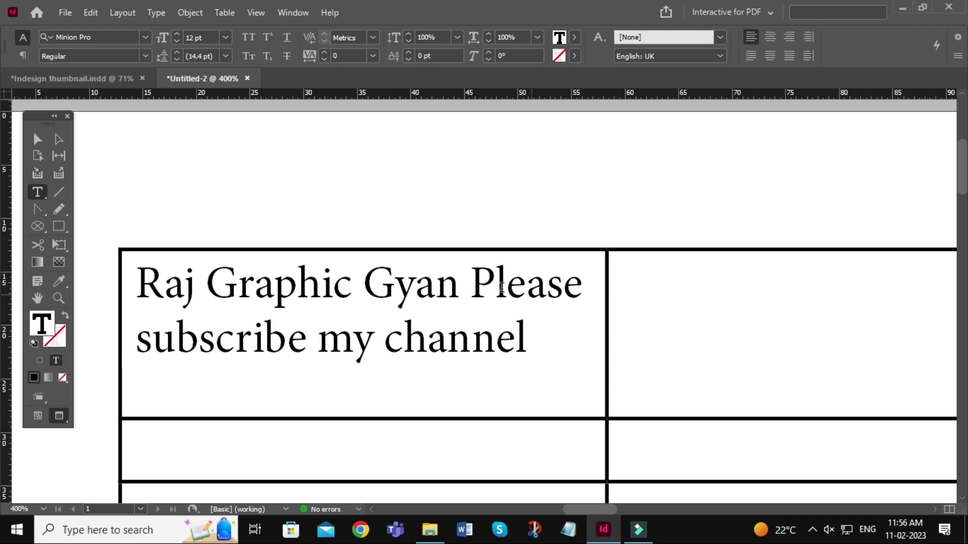
pyautogui.moveTo(461, 276); pyautogui.dragTo(540, 356)
pyautogui.press('BackSpace')
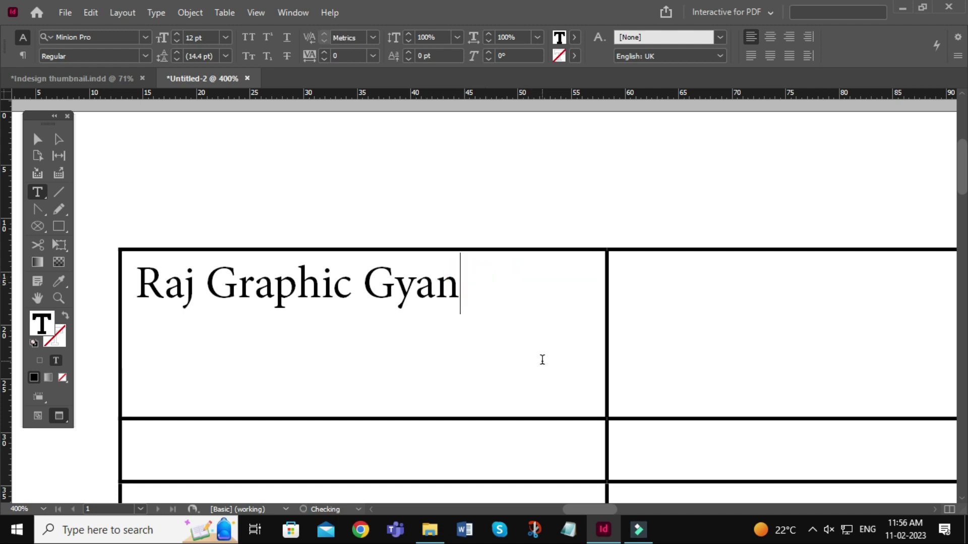
# In the first cell's text options, preview Align Centre, Align Bottom and Justify Vertically as the vertical justification
pyautogui.click(163, 290)
pyautogui.click(219, 16)
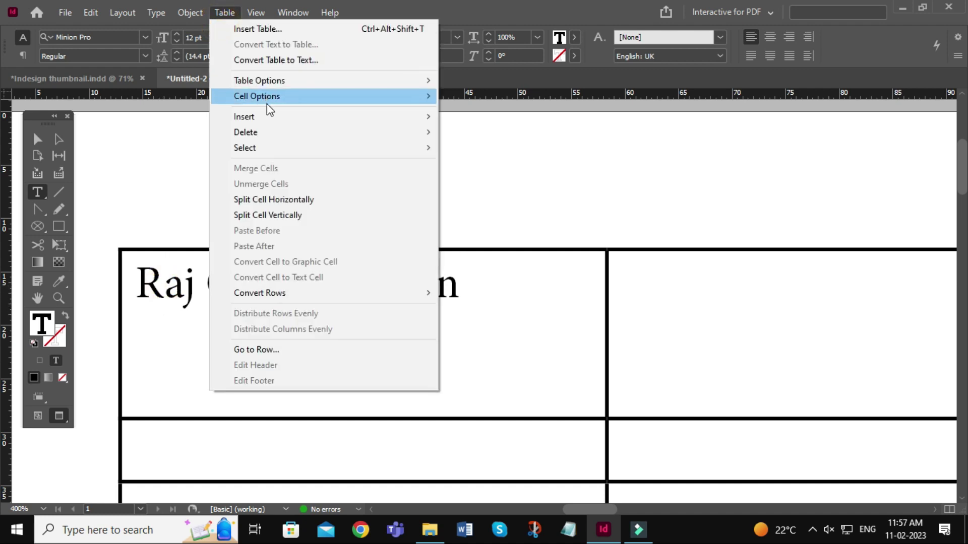
pyautogui.moveTo(267, 104)
pyautogui.click(473, 101)
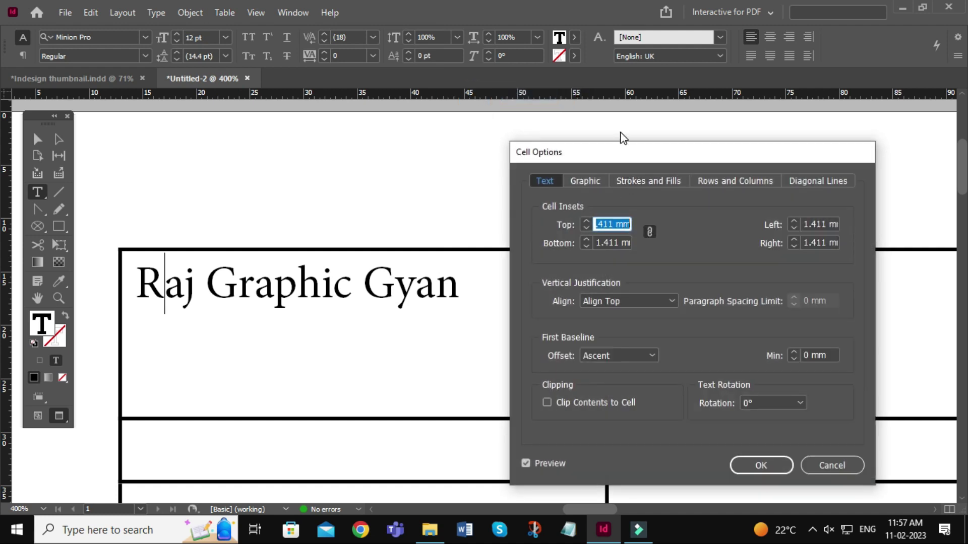
pyautogui.click(628, 301)
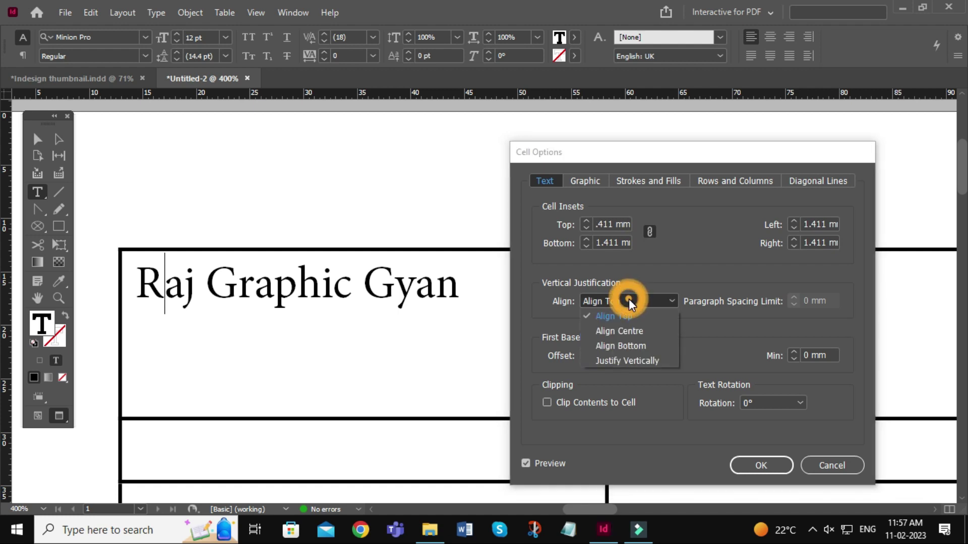
pyautogui.click(630, 328)
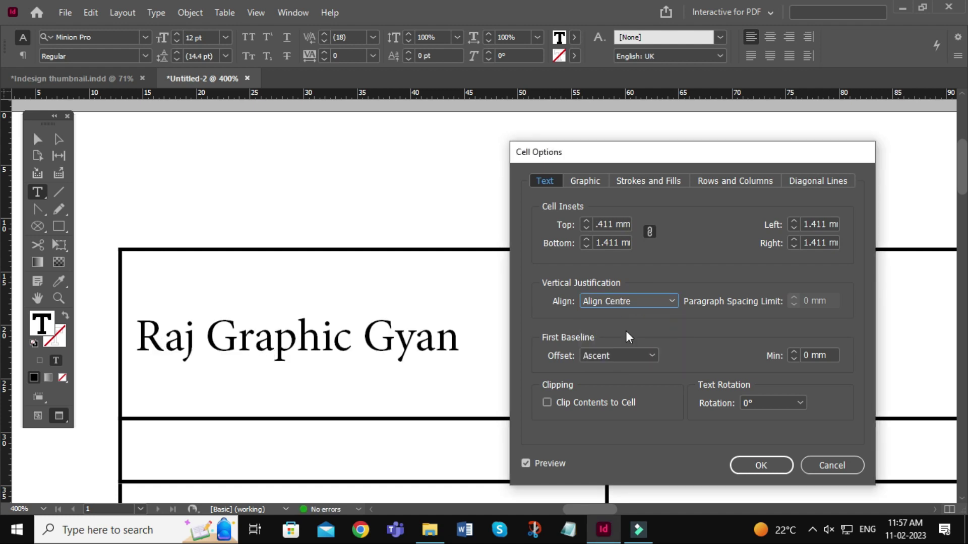
pyautogui.click(637, 300)
pyautogui.click(625, 347)
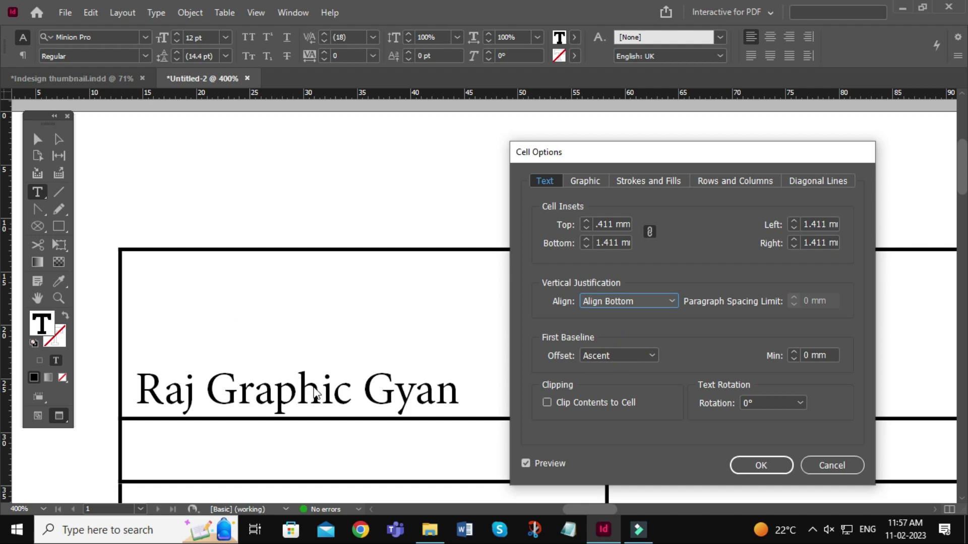
pyautogui.click(665, 298)
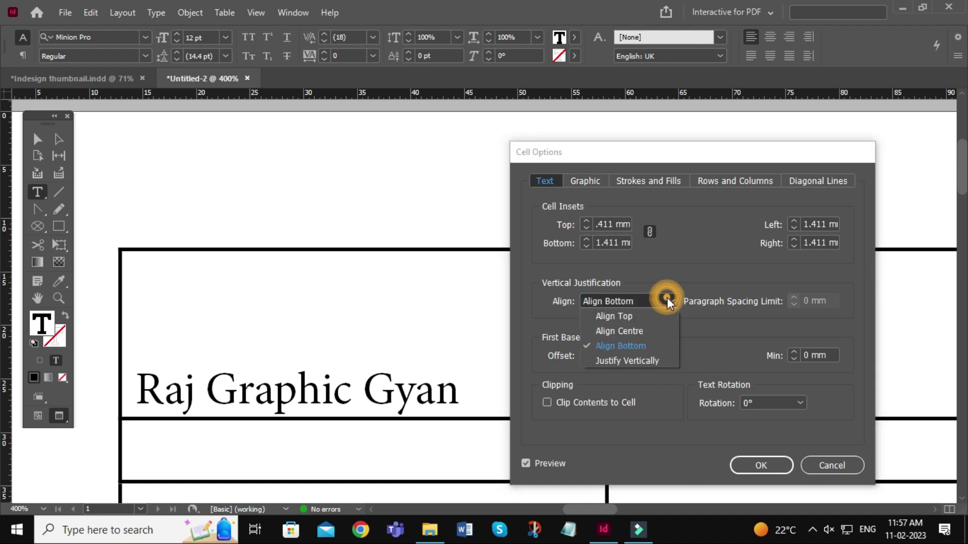
pyautogui.click(640, 362)
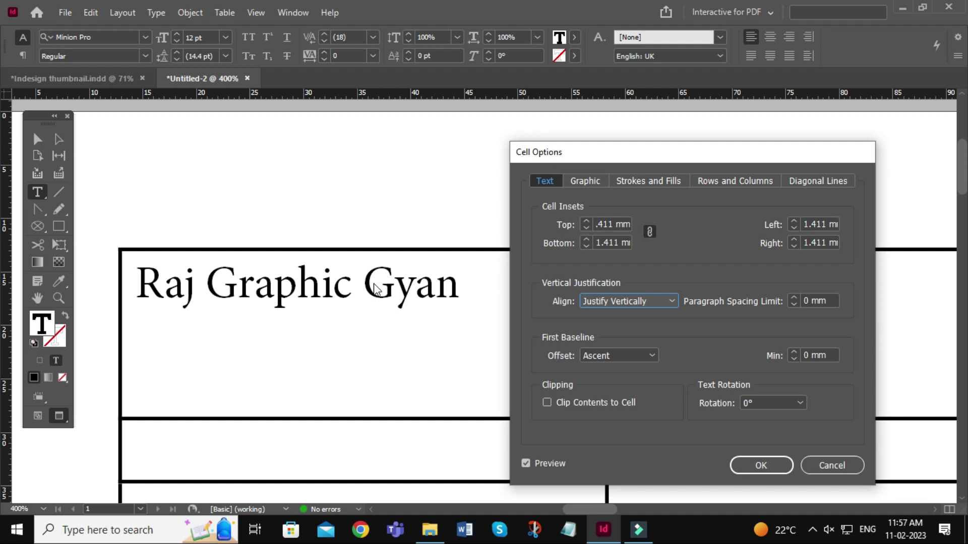
# Compare Align Top, Align Bottom, Align Centre and Justify Vertically once more, and cancel the cell options
pyautogui.click(671, 300)
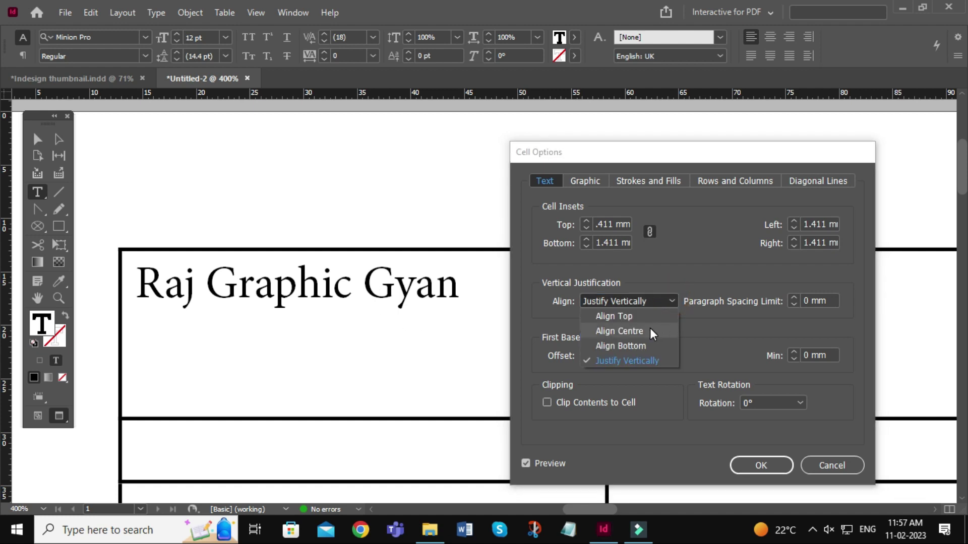
pyautogui.click(618, 316)
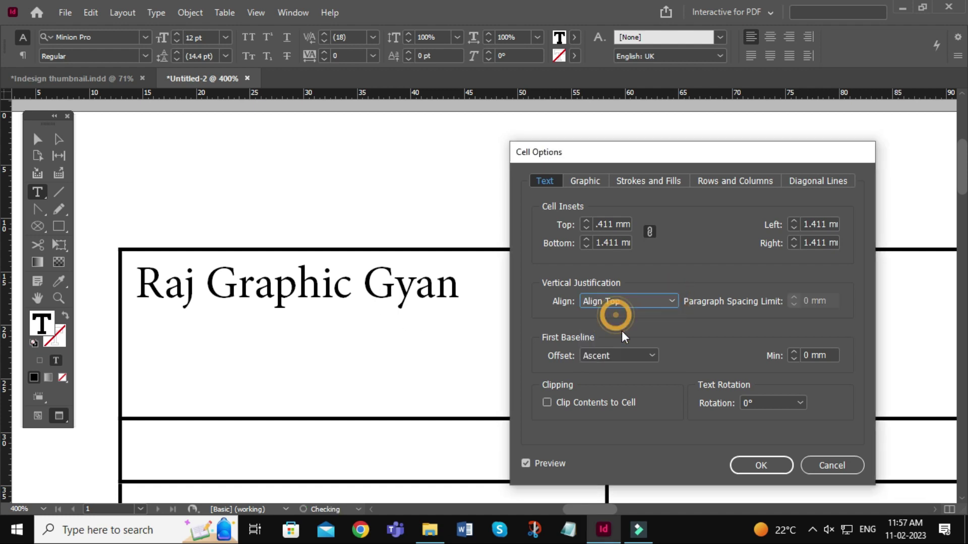
pyautogui.click(613, 302)
pyautogui.click(607, 345)
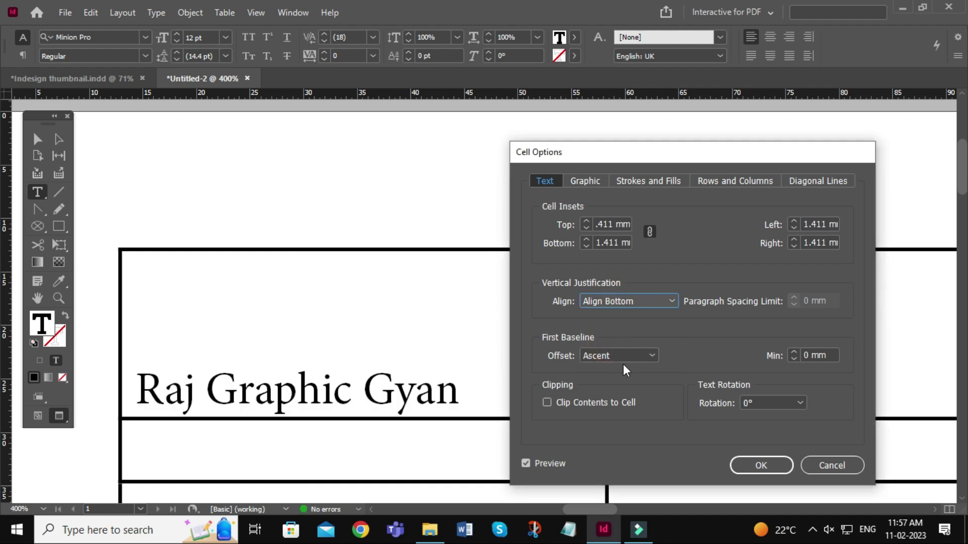
pyautogui.click(644, 303)
pyautogui.click(619, 331)
pyautogui.click(649, 301)
pyautogui.click(627, 361)
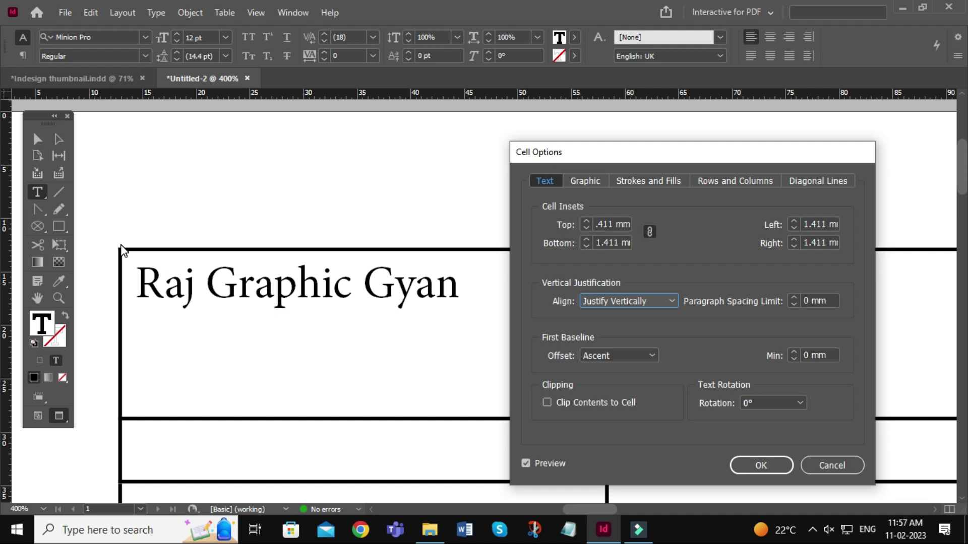
pyautogui.click(652, 298)
pyautogui.click(654, 300)
pyautogui.moveTo(830, 300); pyautogui.dragTo(763, 304)
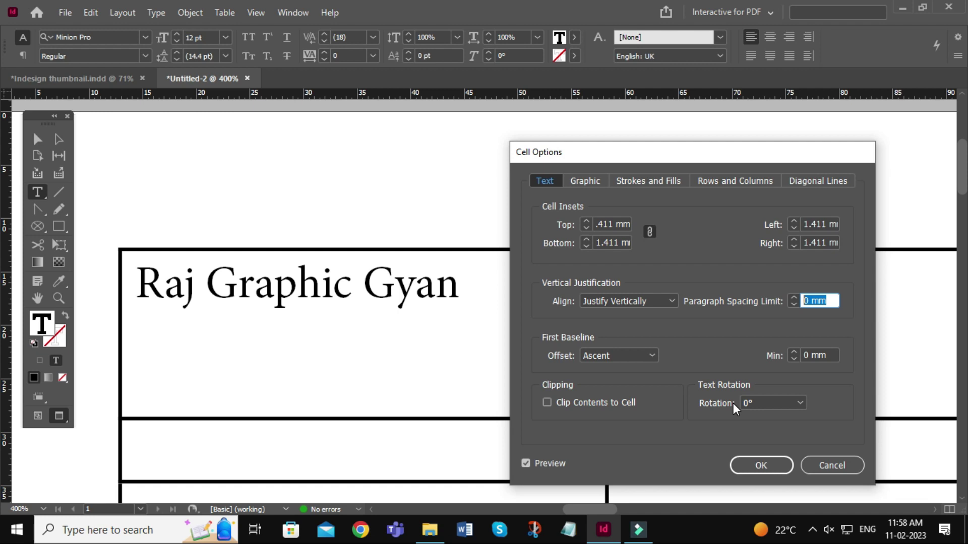
pyautogui.click(830, 465)
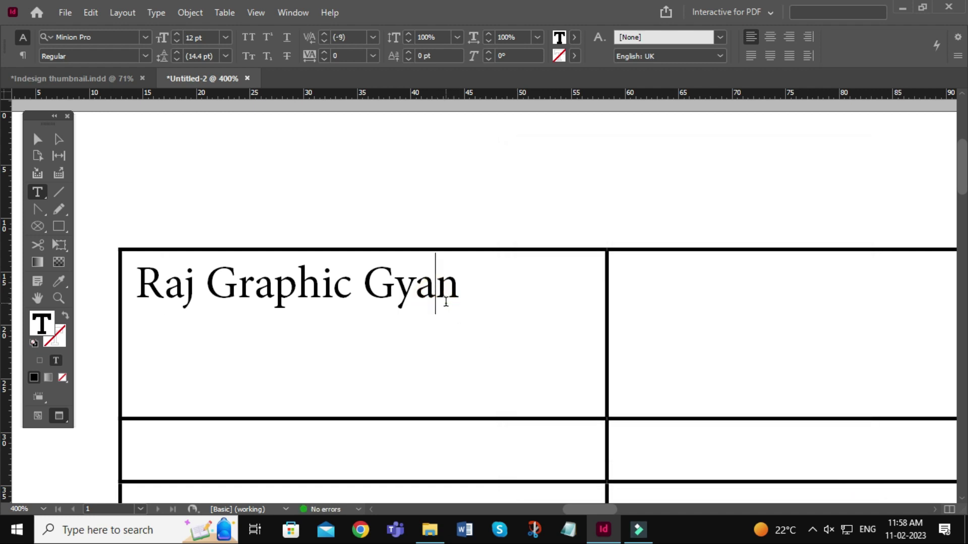
# Preview Cap Height as the first baseline offset in the first cell's text options, and cancel the dialog
pyautogui.click(223, 13)
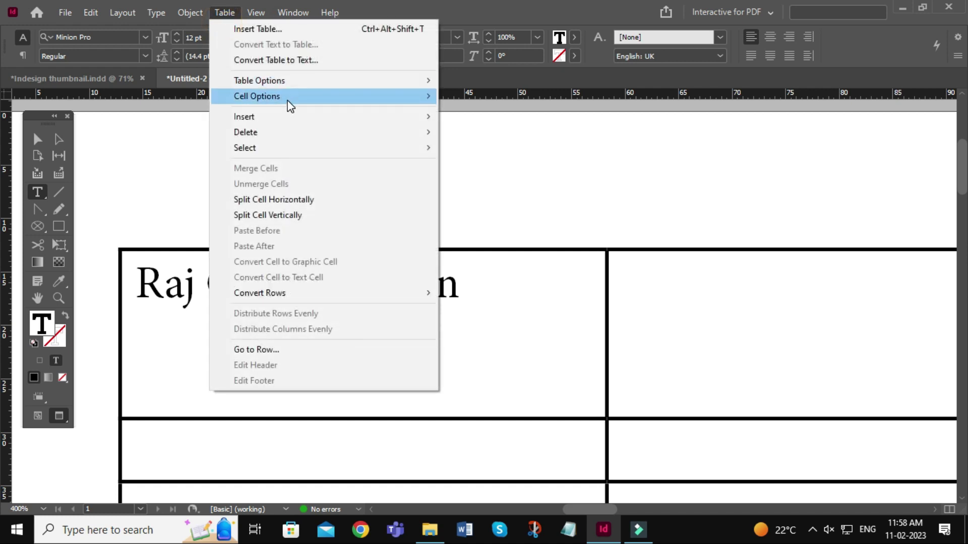
pyautogui.moveTo(287, 98)
pyautogui.click(470, 101)
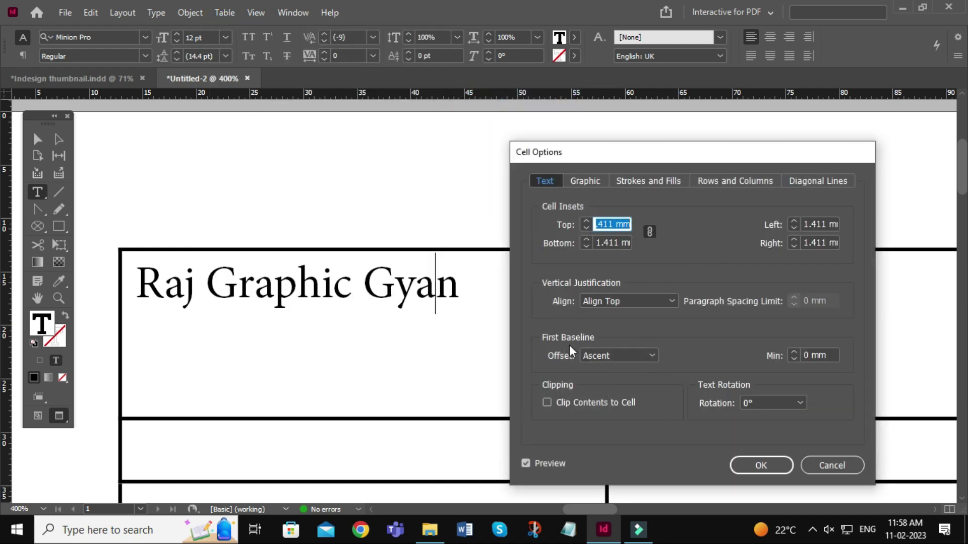
pyautogui.click(651, 355)
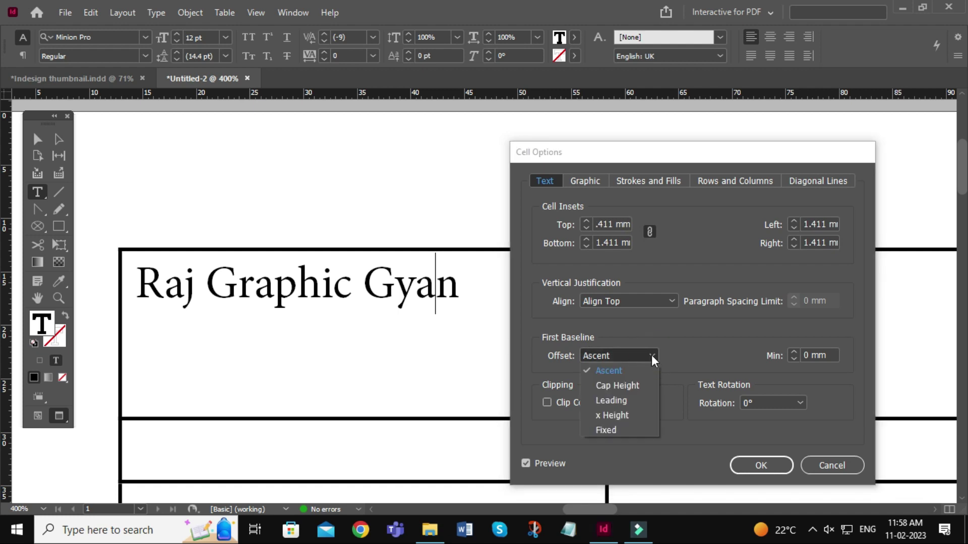
pyautogui.click(634, 386)
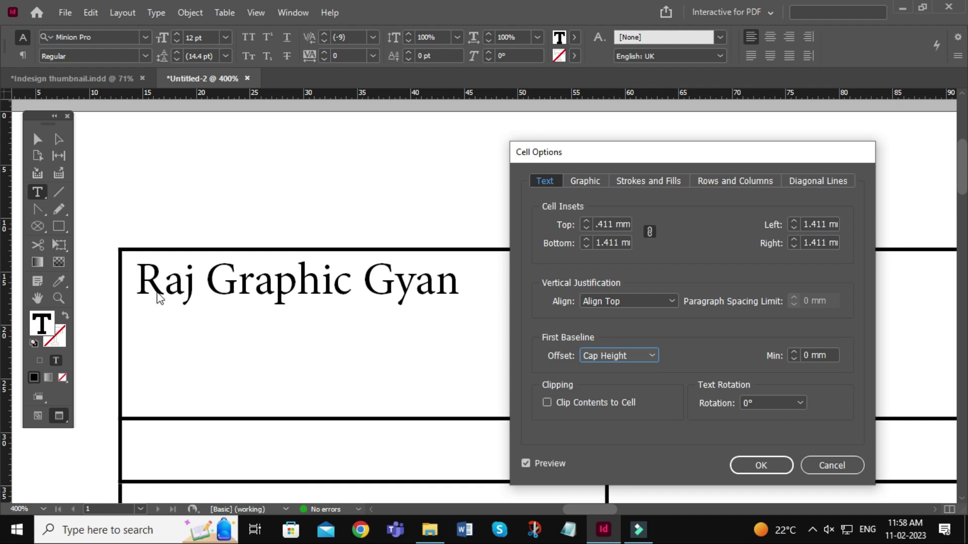
pyautogui.click(822, 466)
# Place a horizontal ruler guide along the baseline of the first cell's text, at about Y 17.4 mm
pyautogui.click(37, 140)
pyautogui.click(202, 164)
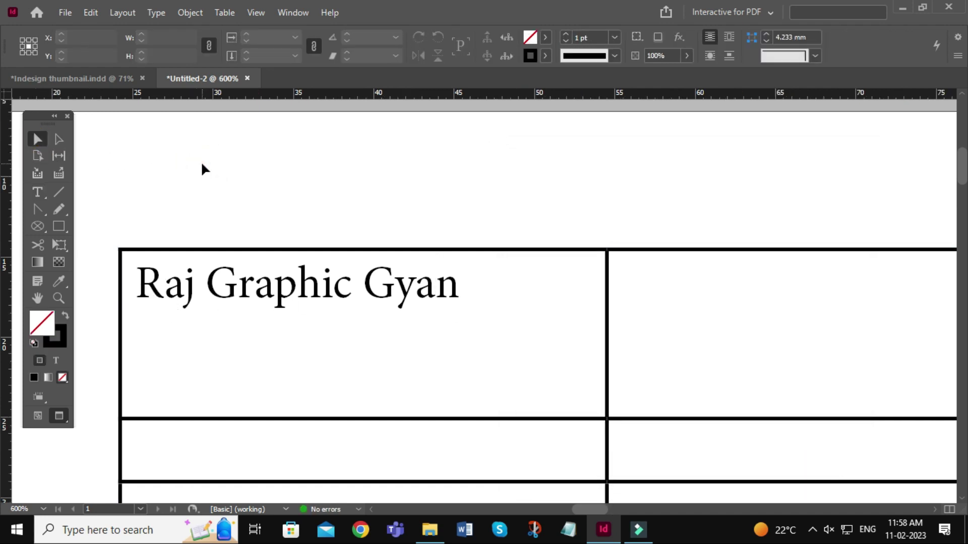
pyautogui.hotkey('ctrl', '=')
pyautogui.hotkey('ctrl', '=')
pyautogui.hotkey('ctrl', '=')
pyautogui.hotkey('ctrl', '=')
pyautogui.hotkey('ctrl', '=')
pyautogui.click(172, 260)
pyautogui.hotkey('ctrl', '-')
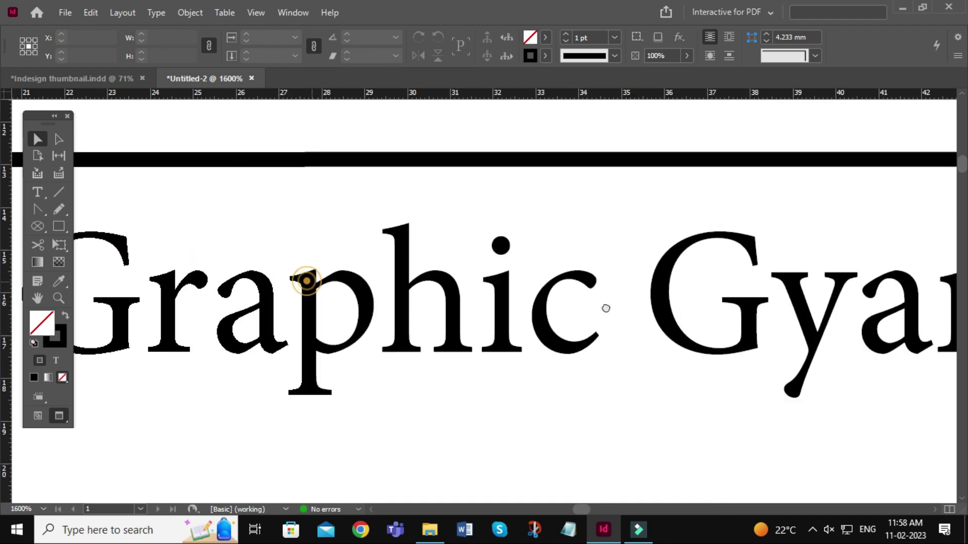
pyautogui.hotkey('ctrl', '-')
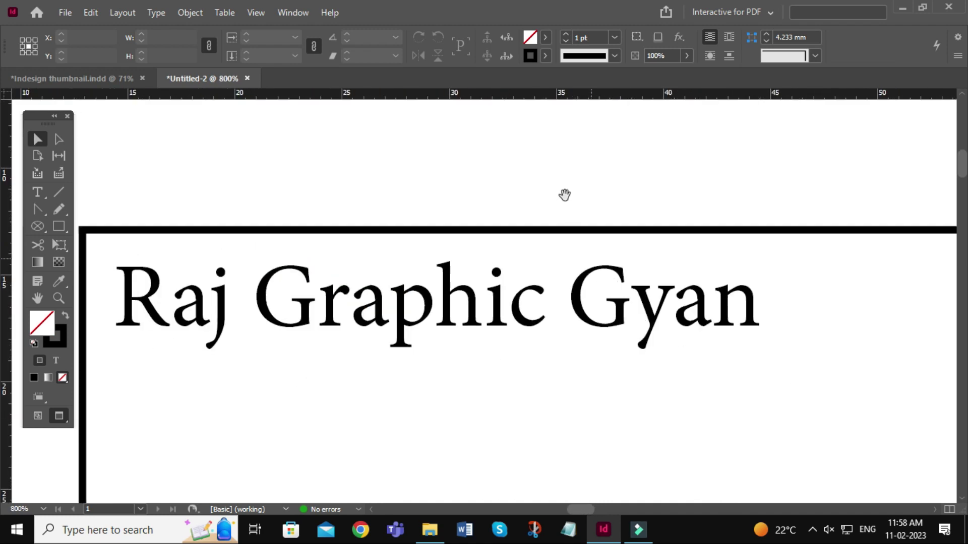
pyautogui.moveTo(434, 93); pyautogui.dragTo(356, 327)
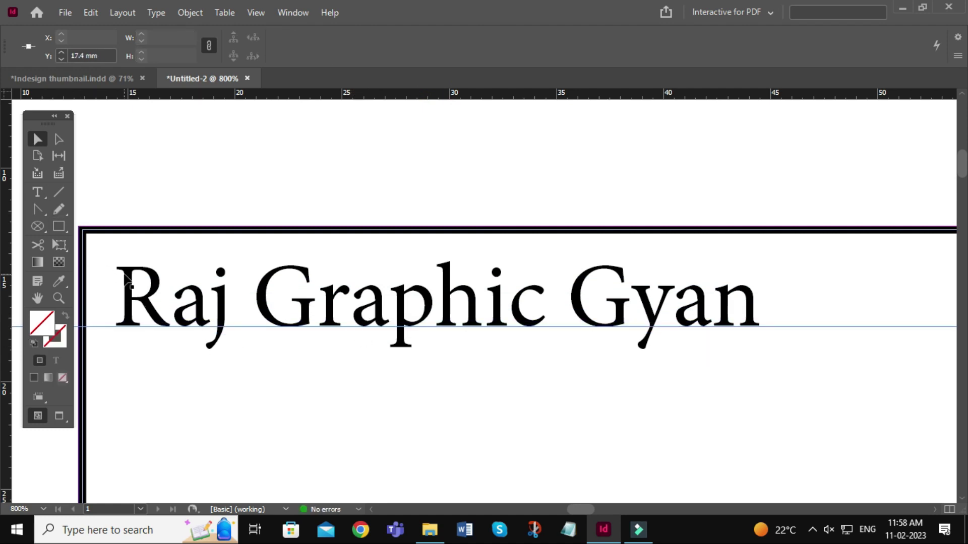
# In the first cell's text options, preview Cap Height and Leading as the first baseline offset against the ruler guide
pyautogui.click(39, 192)
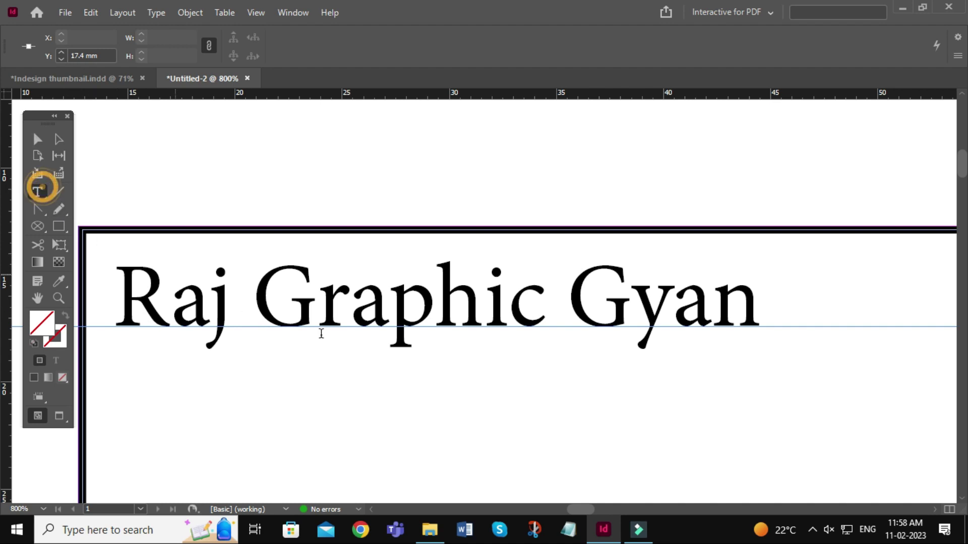
pyautogui.click(331, 303)
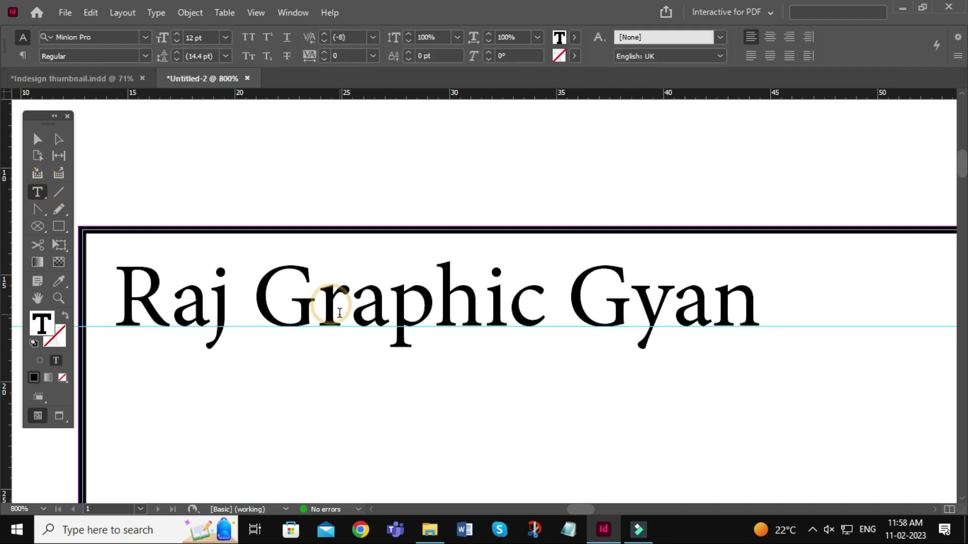
pyautogui.click(228, 14)
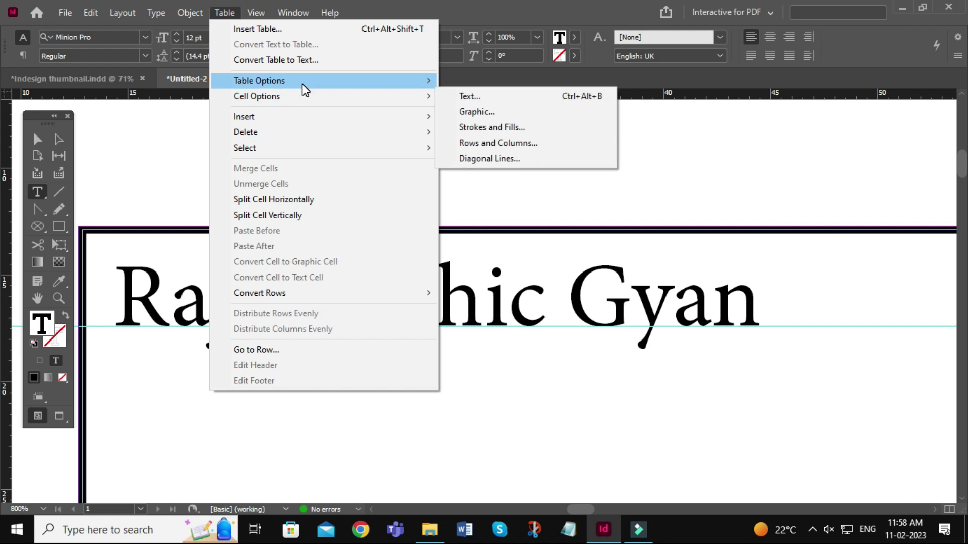
pyautogui.moveTo(299, 96)
pyautogui.click(457, 96)
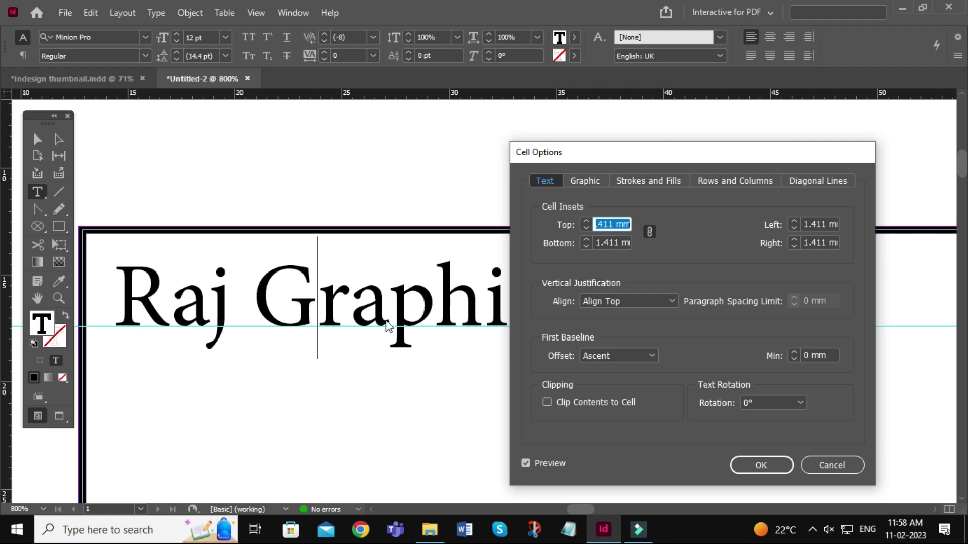
pyautogui.click(628, 352)
pyautogui.click(624, 386)
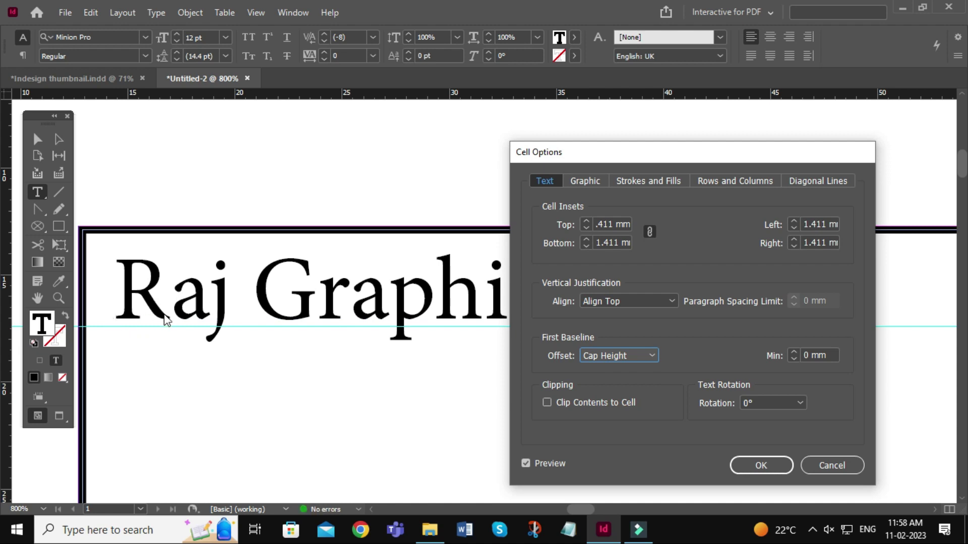
pyautogui.click(647, 356)
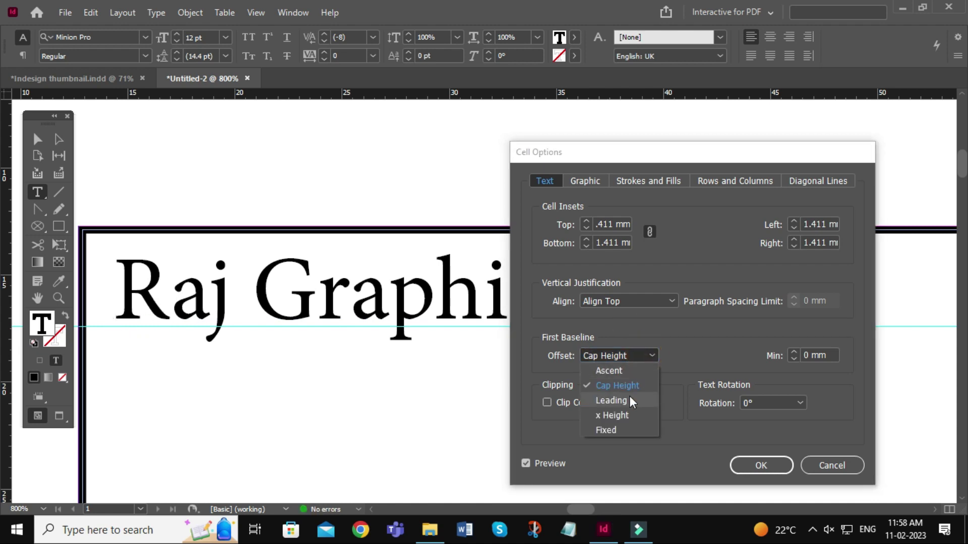
pyautogui.click(627, 398)
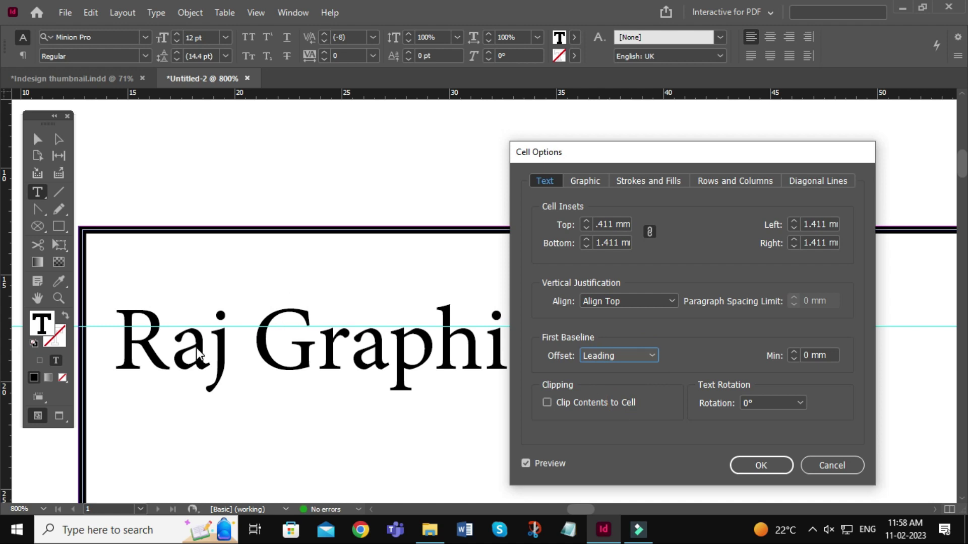
# Preview x Height and Fixed as the cell's first baseline offset, and return the offset to Ascent
pyautogui.click(637, 356)
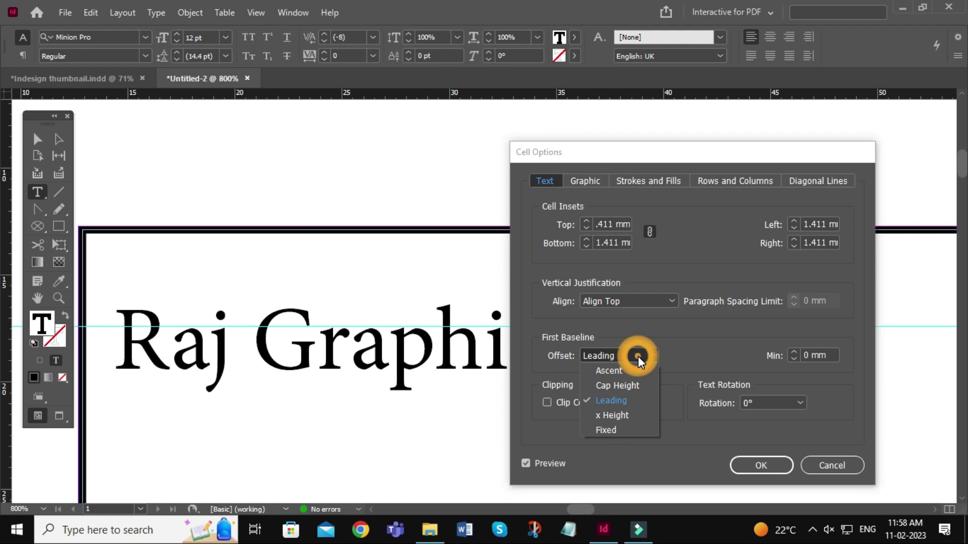
pyautogui.click(625, 416)
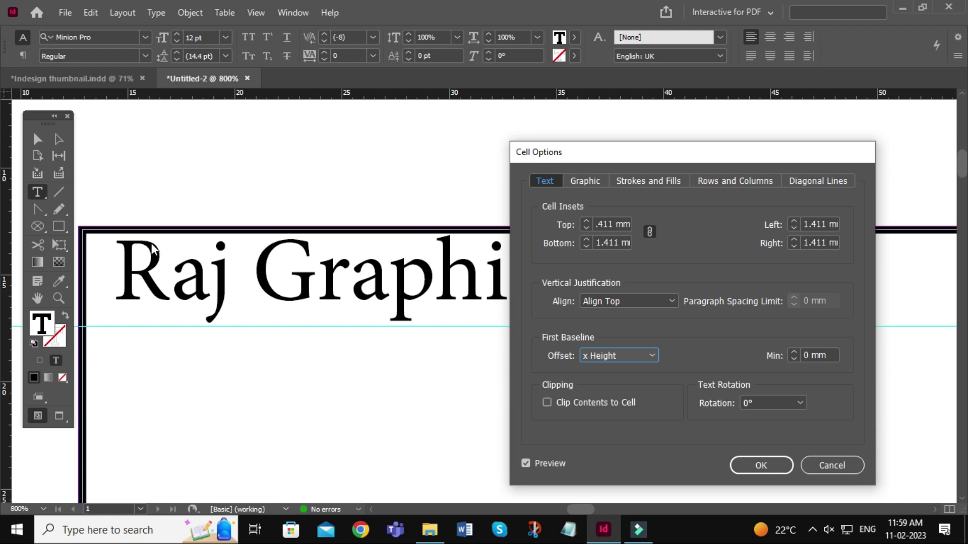
pyautogui.click(634, 358)
pyautogui.click(624, 417)
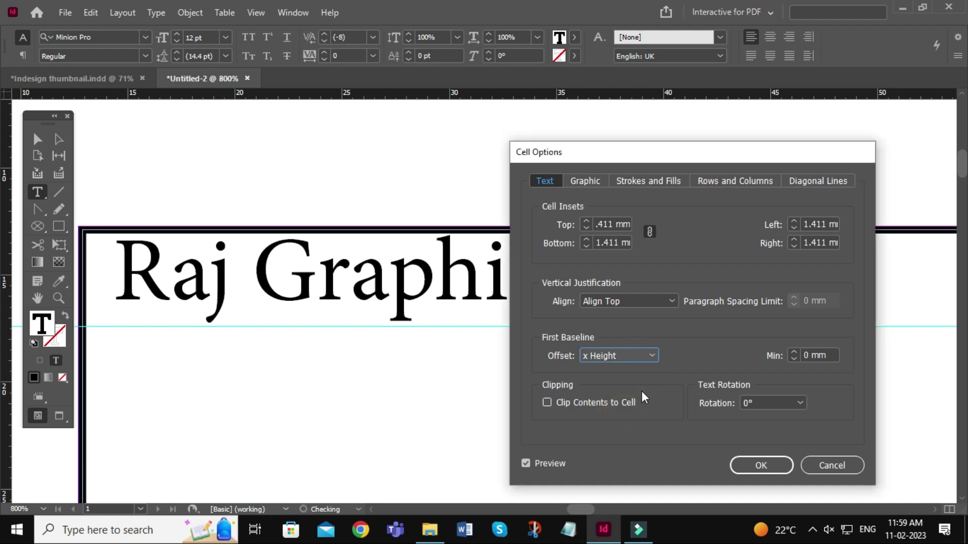
pyautogui.click(629, 354)
pyautogui.click(618, 429)
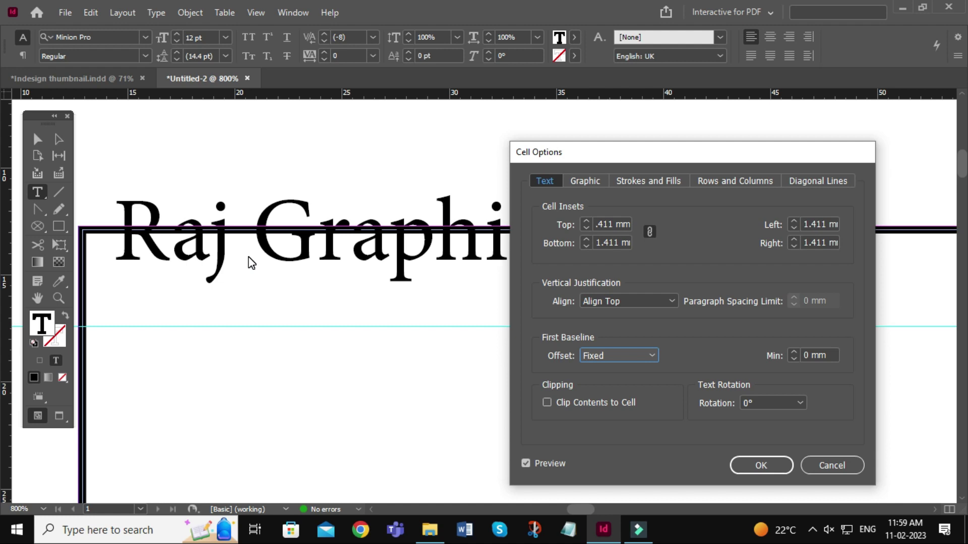
pyautogui.click(604, 354)
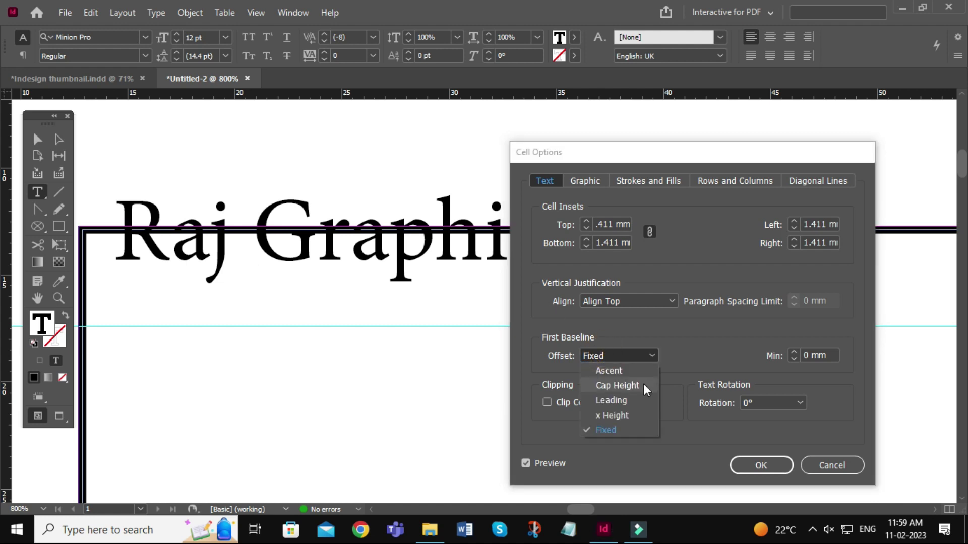
pyautogui.click(619, 369)
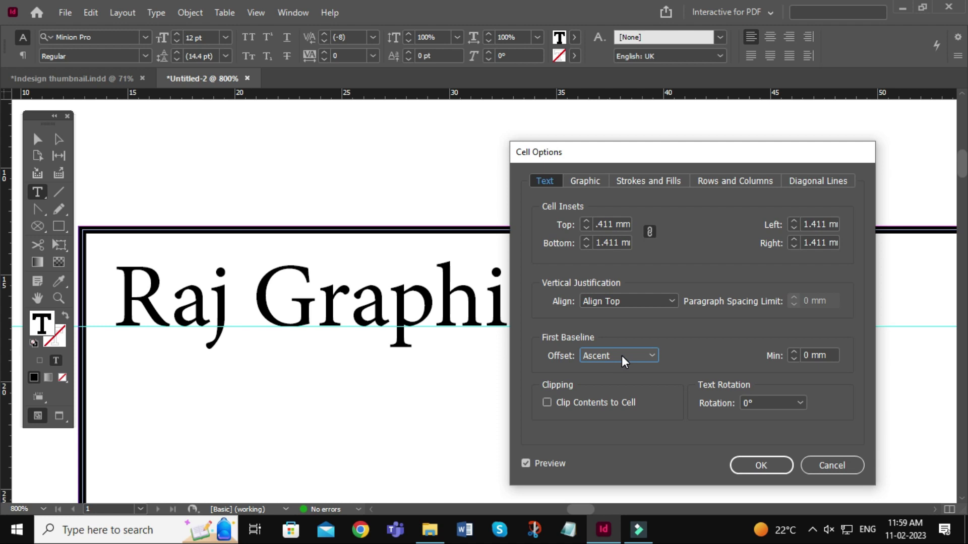
pyautogui.click(622, 355)
pyautogui.click(549, 444)
# Preview a 90° text rotation for the first cell, and cancel the cell options
pyautogui.moveTo(621, 154); pyautogui.dragTo(601, 110)
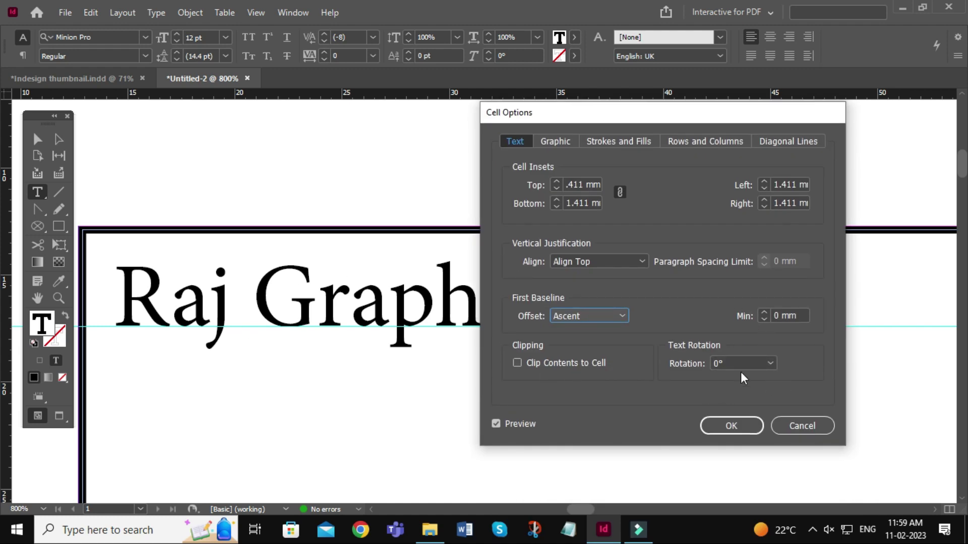
pyautogui.click(772, 364)
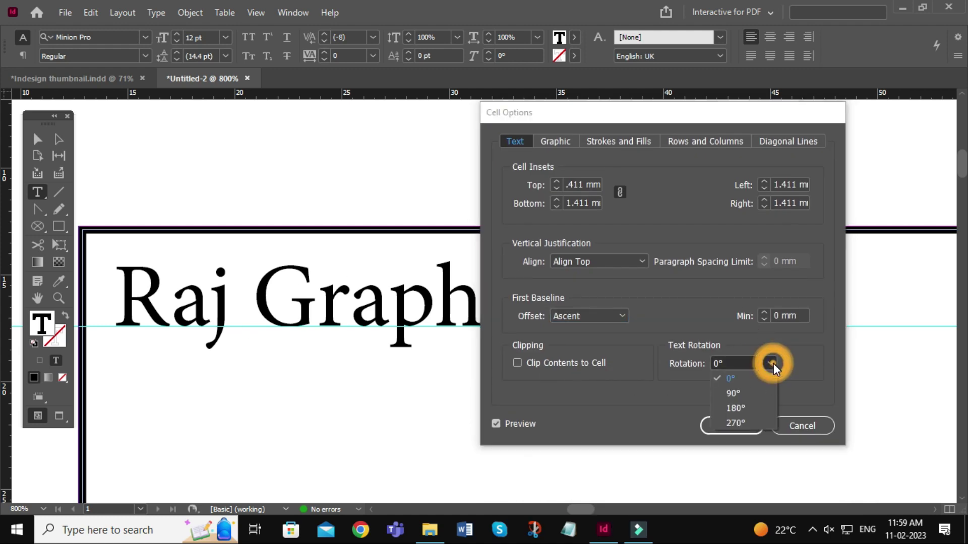
pyautogui.click(747, 394)
pyautogui.click(784, 428)
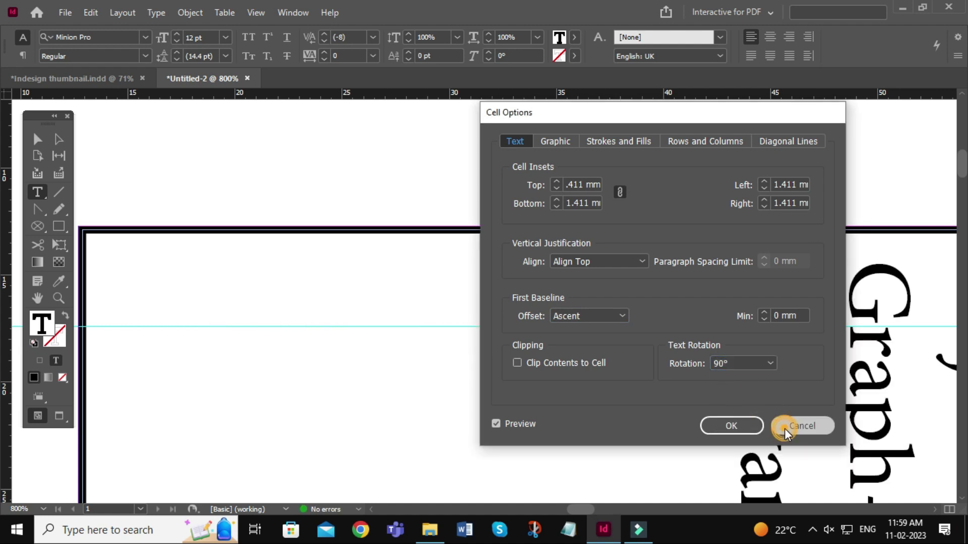
# Enlarge the table's first row to about 32 mm tall by moving its lower border down
pyautogui.click(40, 141)
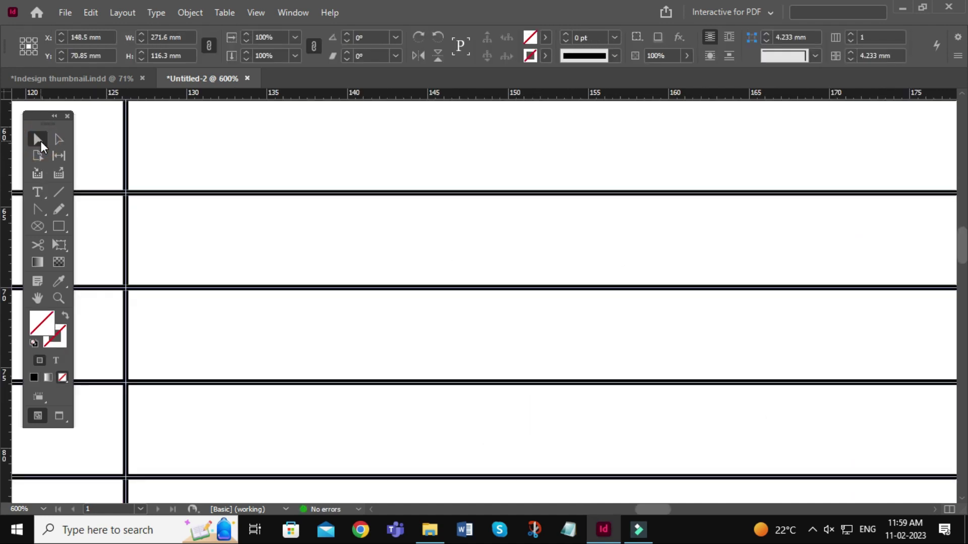
pyautogui.hotkey('ctrl', '-')
pyautogui.moveTo(129, 166); pyautogui.dragTo(419, 246)
pyautogui.hscroll(10, 553, 385)
pyautogui.hotkey('ctrl', '-')
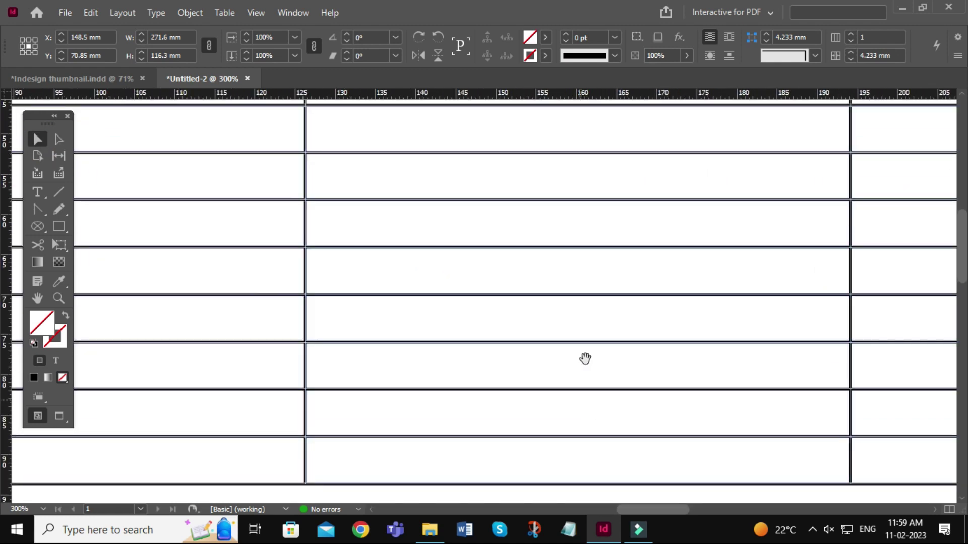
pyautogui.hscroll(-15, 585, 358)
pyautogui.scroll(8, 326, 261)
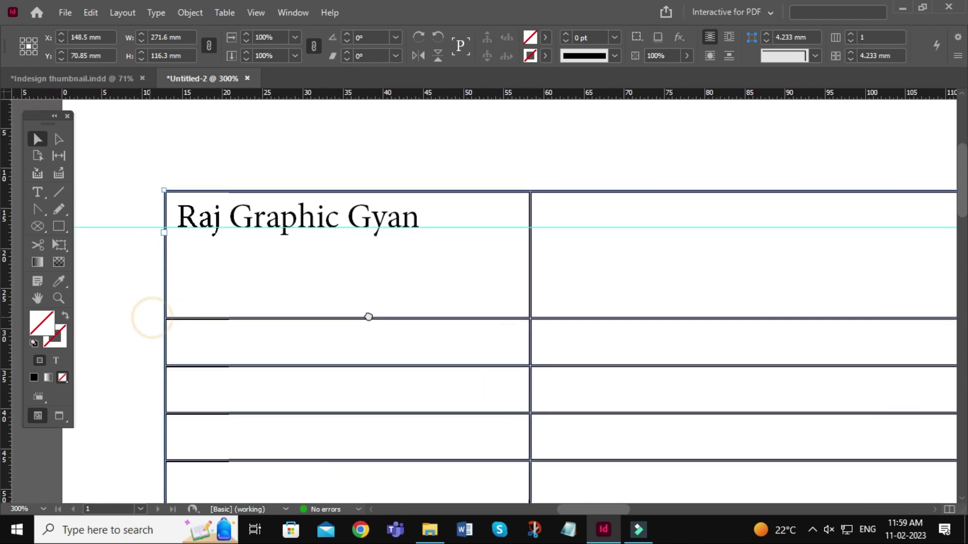
pyautogui.hscroll(2, 369, 316)
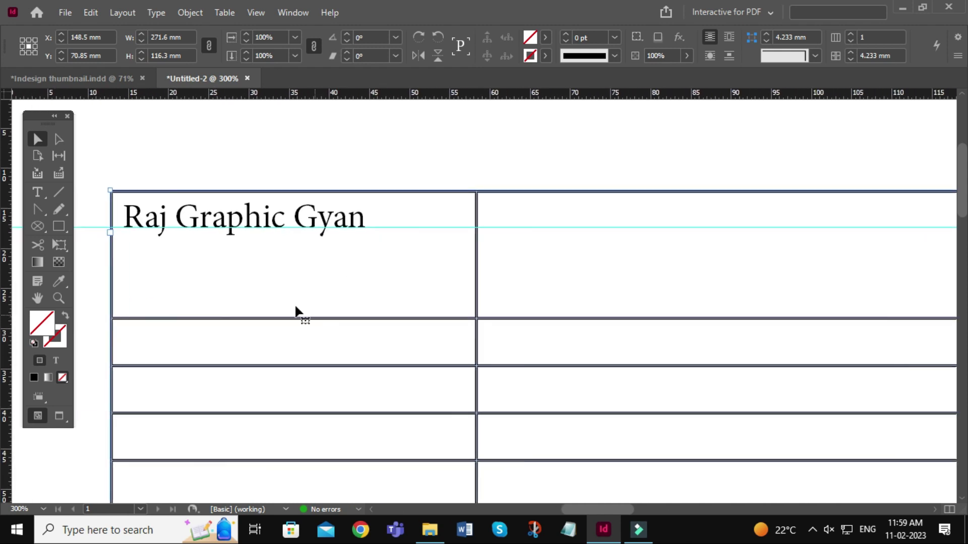
pyautogui.click(42, 189)
pyautogui.click(220, 318)
pyautogui.moveTo(227, 407); pyautogui.dragTo(227, 449)
# In the first cell's text options, preview text rotations of 90° and 180°
pyautogui.click(255, 217)
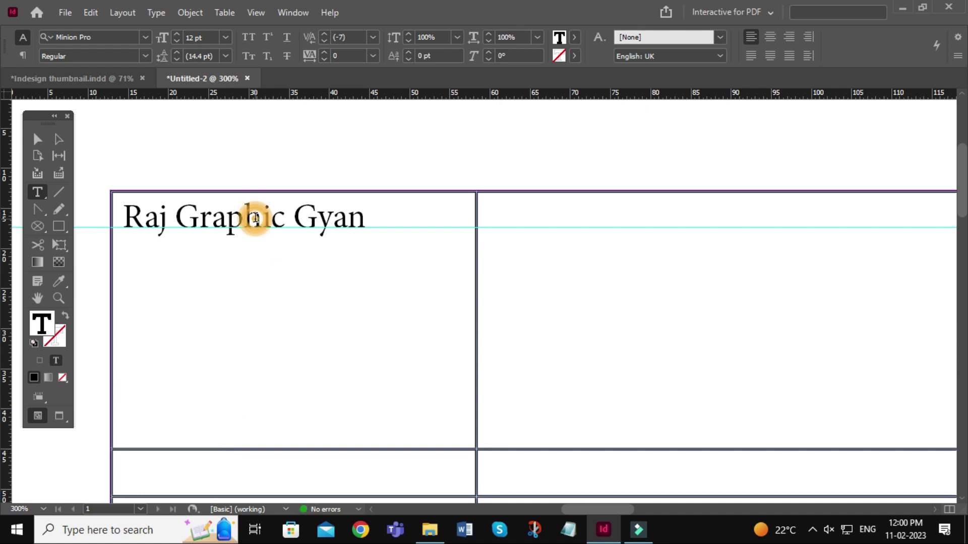
pyautogui.click(214, 15)
pyautogui.moveTo(432, 103)
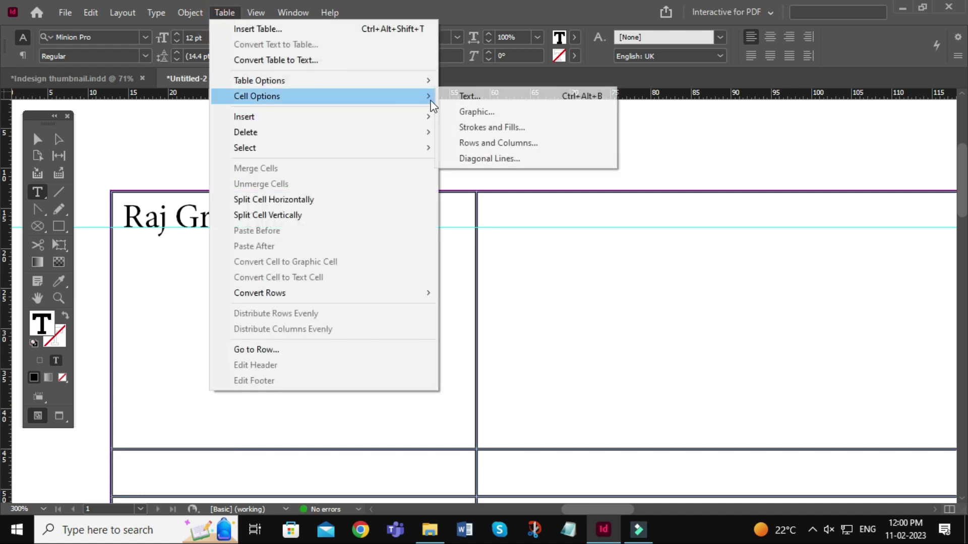
pyautogui.click(468, 96)
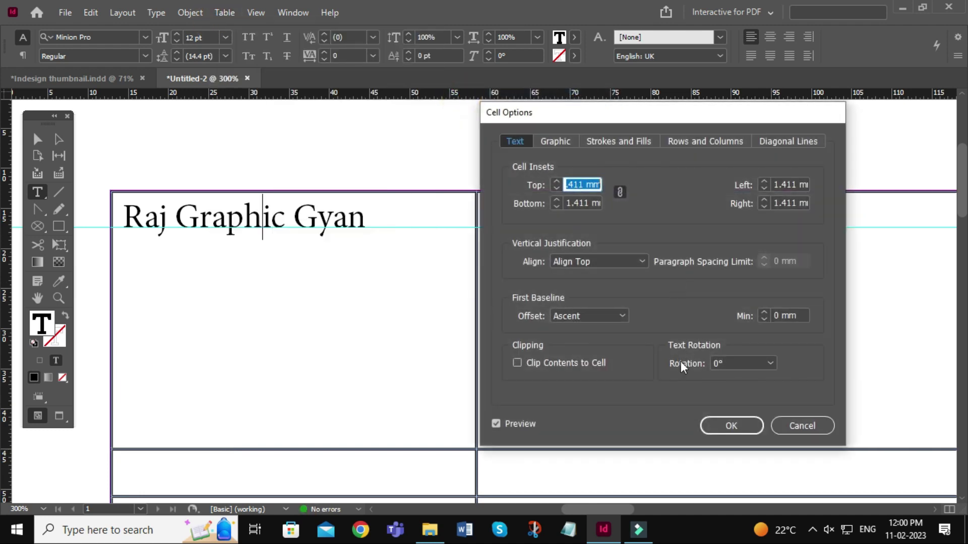
pyautogui.click(772, 361)
pyautogui.click(746, 392)
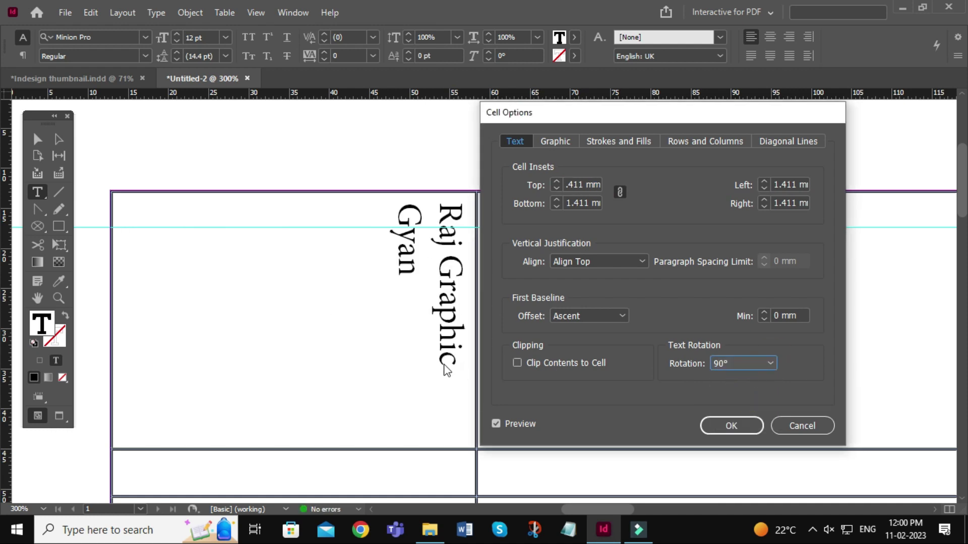
pyautogui.click(756, 363)
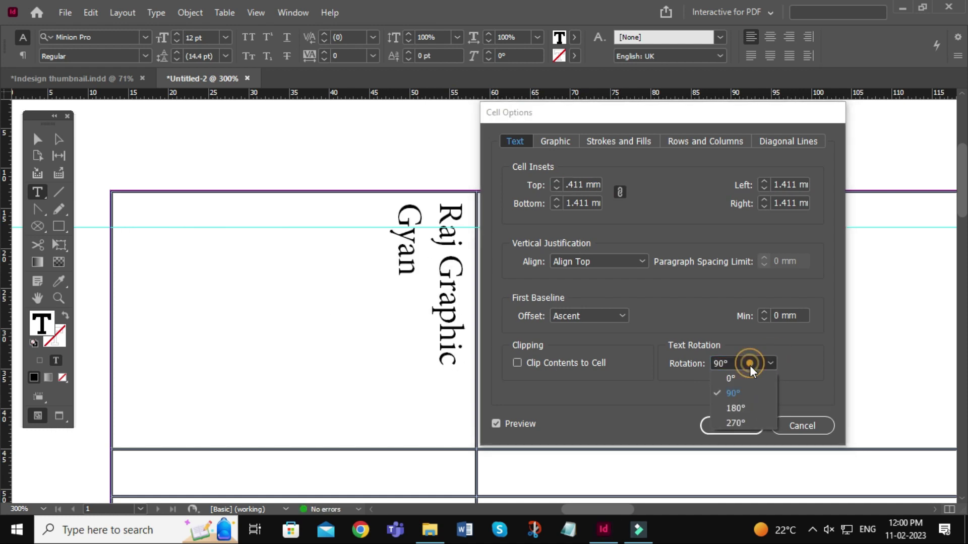
pyautogui.click(740, 409)
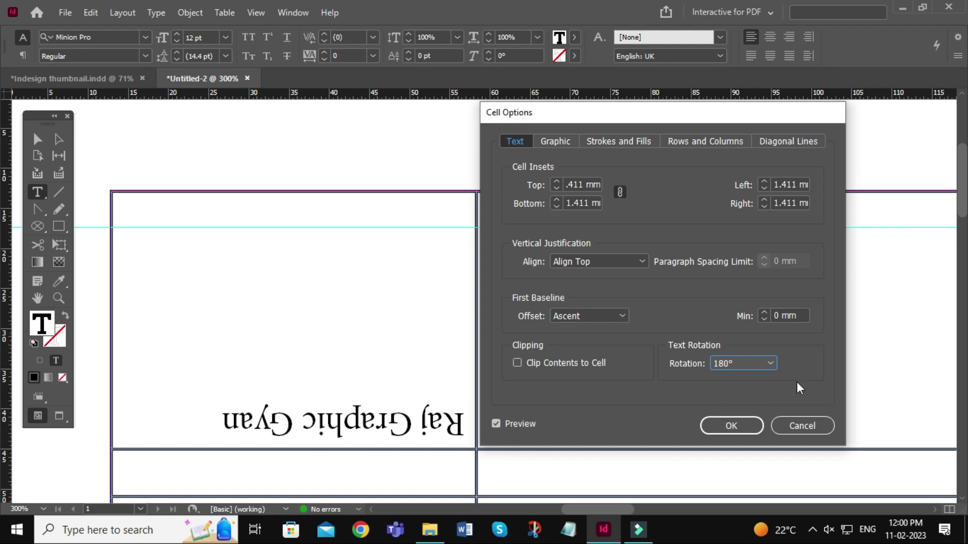
# Apply a 270° text rotation to the first cell, and enlarge the first row to about 38 mm tall
pyautogui.click(766, 364)
pyautogui.click(747, 421)
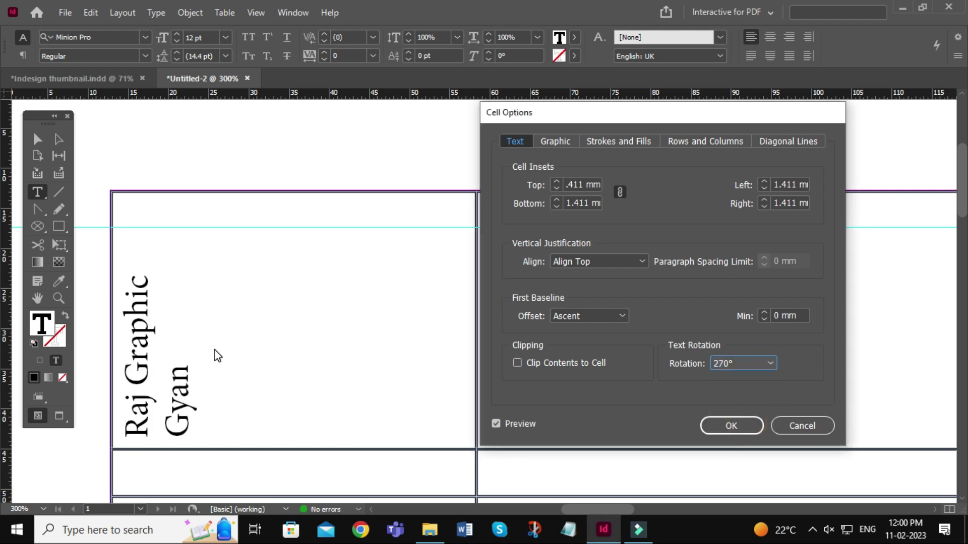
pyautogui.click(729, 425)
pyautogui.scroll(-1, 339, 366)
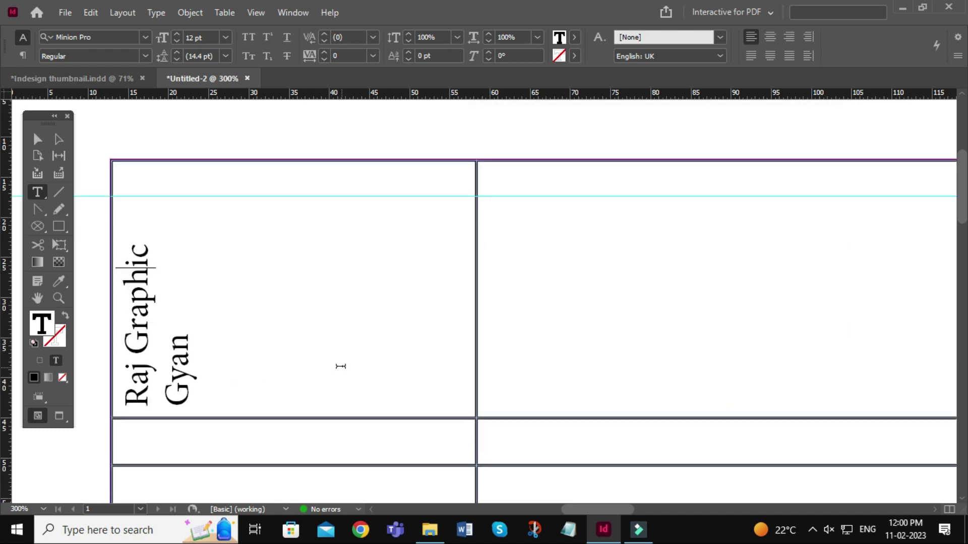
pyautogui.moveTo(294, 419); pyautogui.dragTo(294, 470)
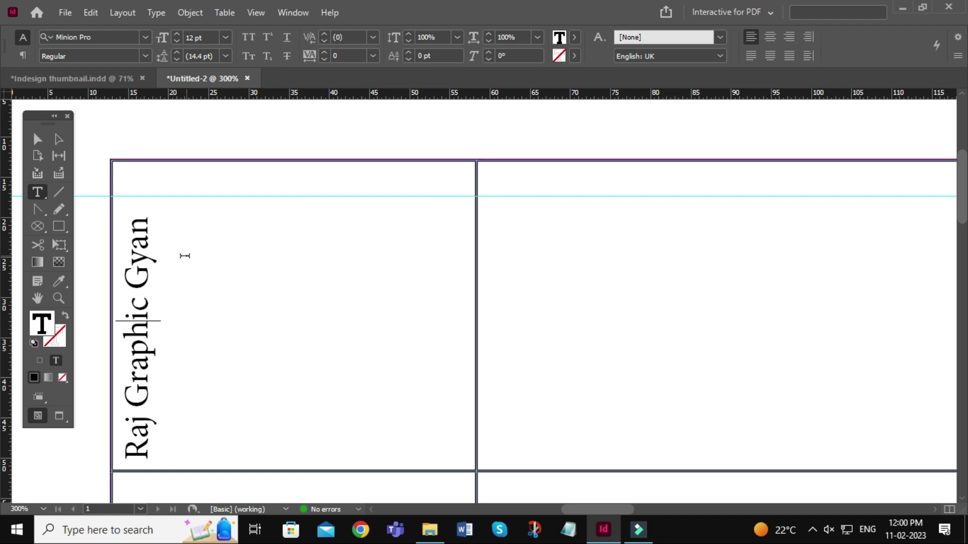
# Reopen the first cell's text options, preview the 90° and 180° text rotations, and return the rotation to 270°
pyautogui.click(288, 16)
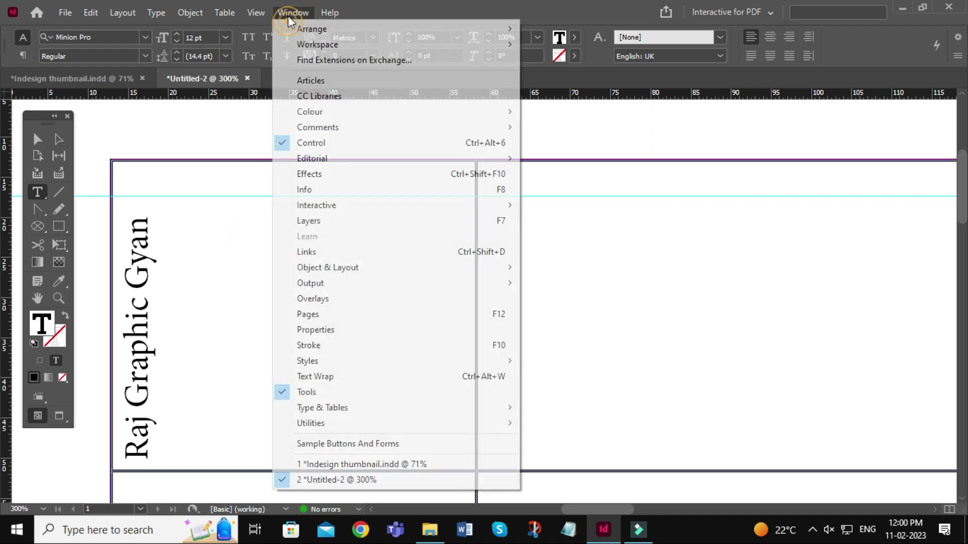
pyautogui.moveTo(224, 13)
pyautogui.moveTo(300, 102)
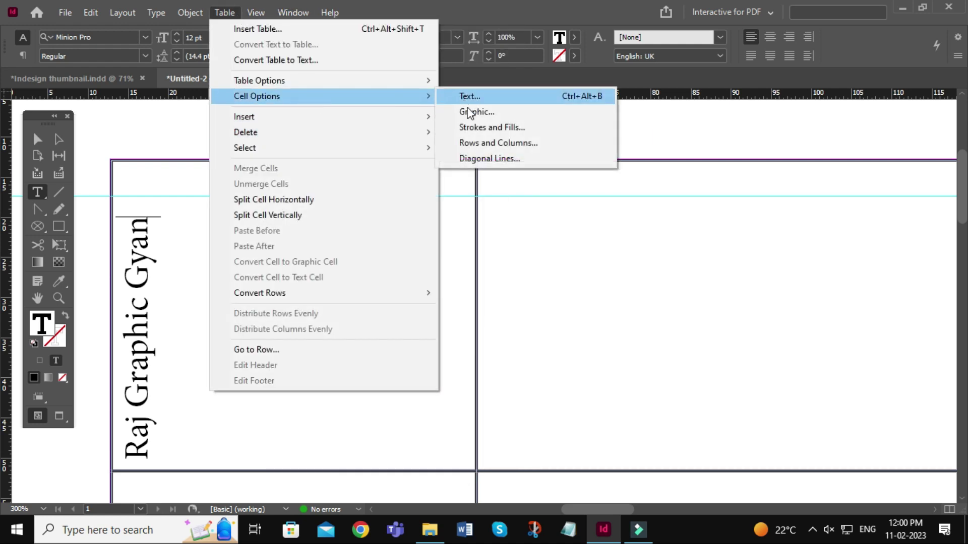
pyautogui.click(483, 97)
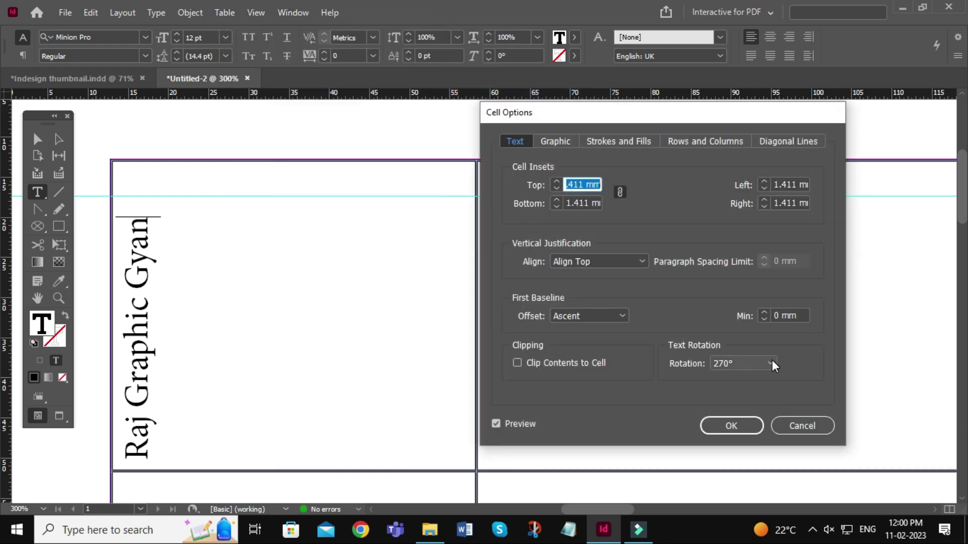
pyautogui.click(772, 362)
pyautogui.click(737, 367)
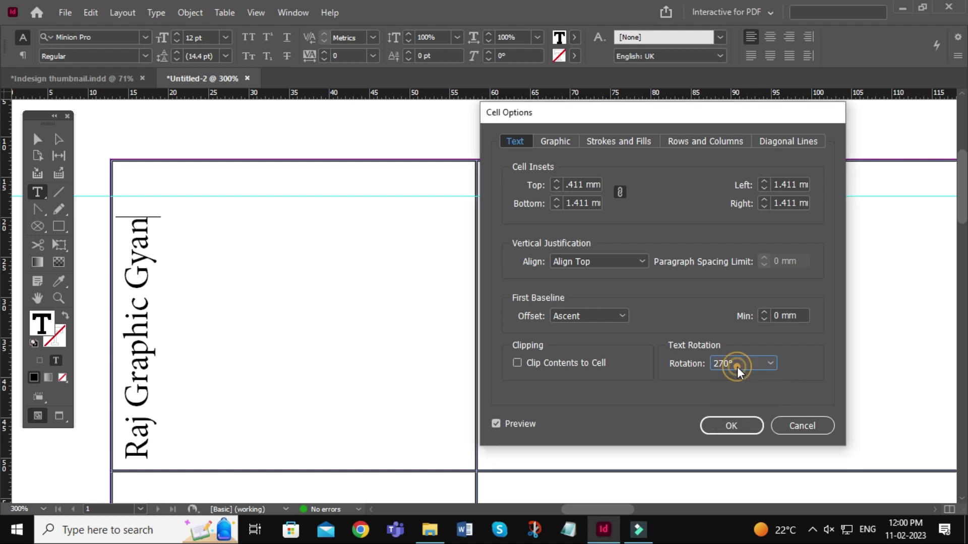
pyautogui.click(754, 365)
pyautogui.click(745, 394)
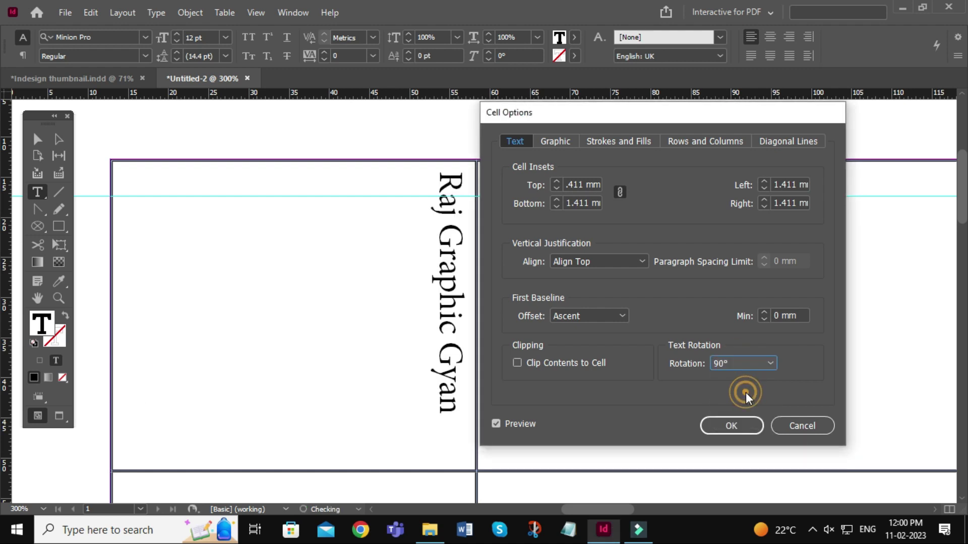
pyautogui.click(744, 361)
pyautogui.click(735, 409)
pyautogui.click(742, 362)
pyautogui.click(743, 420)
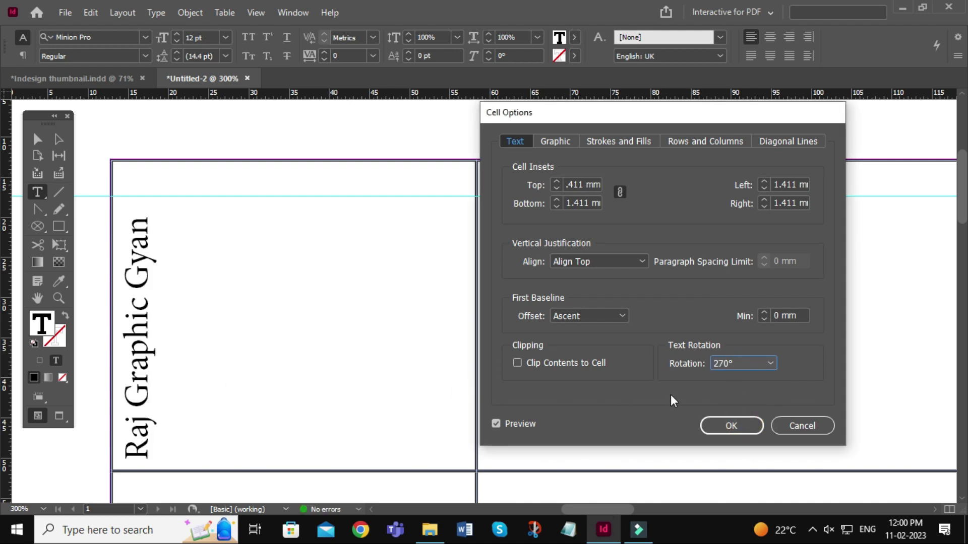
# Preview the first cell's text at 180° and 0° rotation with Clip Contents to Cell enabled, and discard these settings
pyautogui.click(758, 367)
pyautogui.click(752, 407)
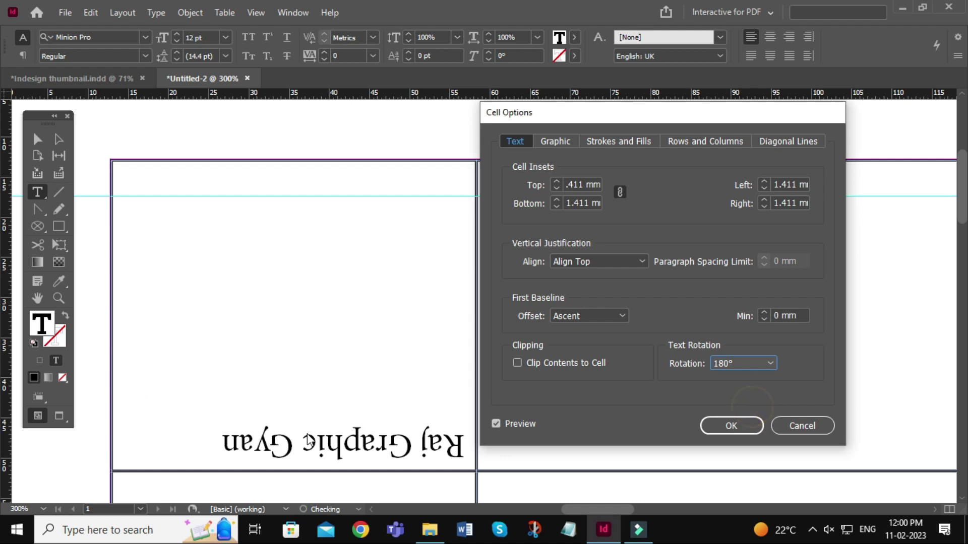
pyautogui.click(737, 362)
pyautogui.click(739, 379)
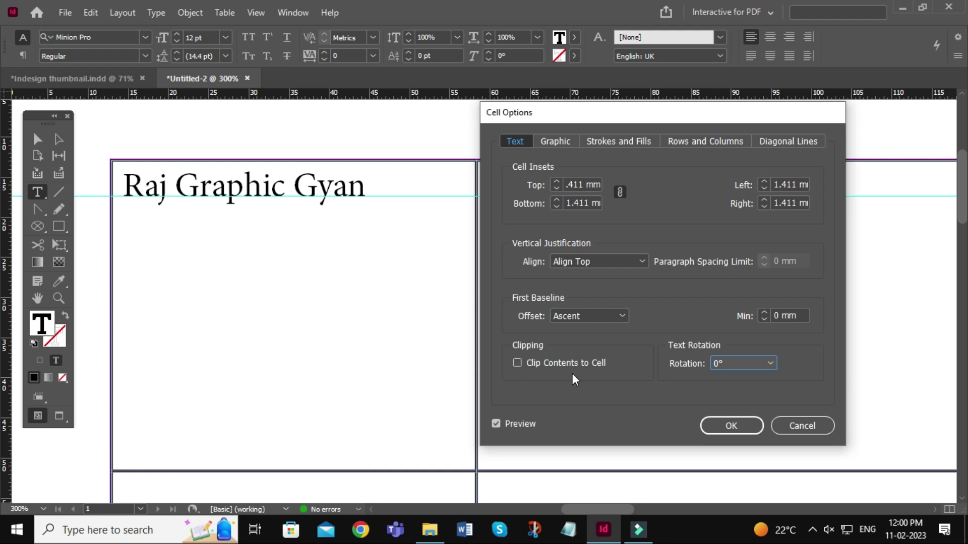
pyautogui.click(529, 364)
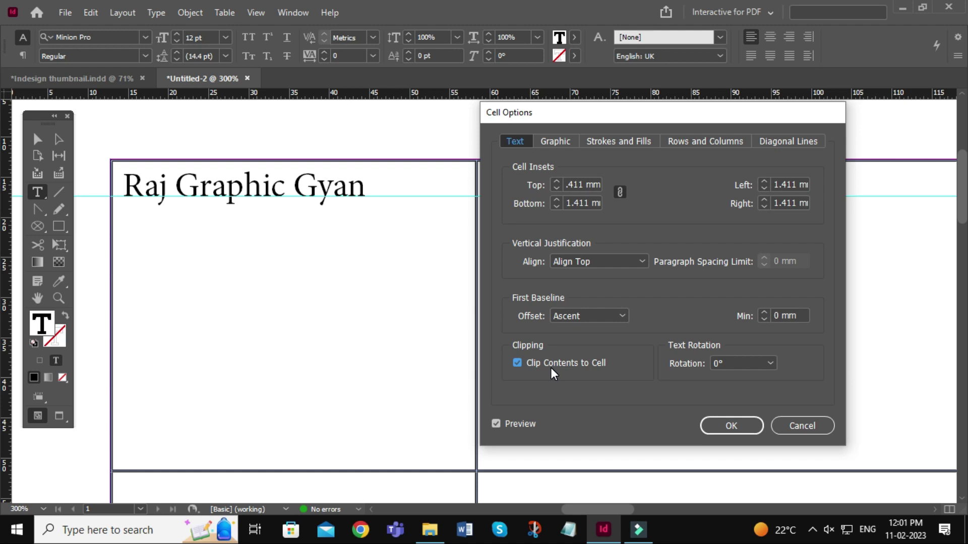
pyautogui.click(801, 426)
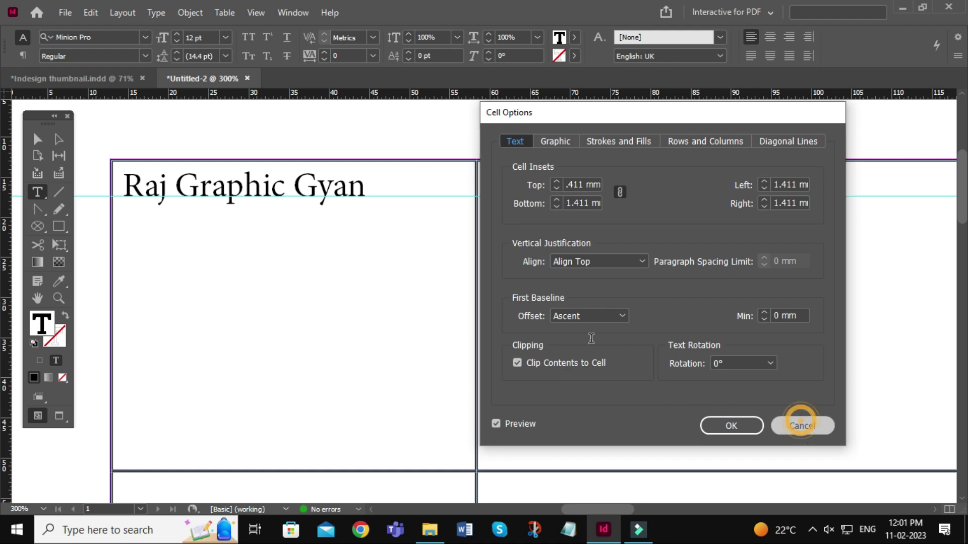
# Set the first cell's text rotation to 0° and apply it
pyautogui.click(226, 14)
pyautogui.moveTo(295, 99)
pyautogui.click(470, 96)
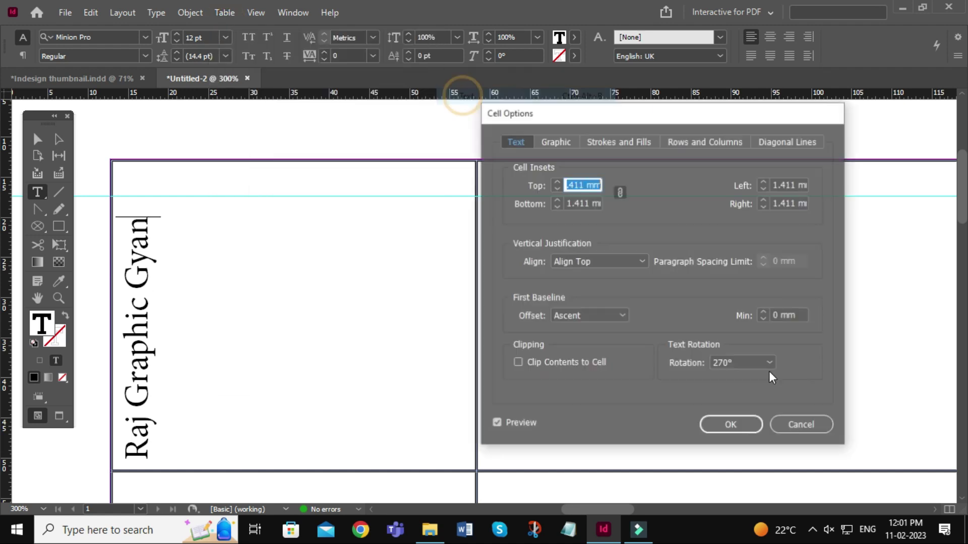
pyautogui.click(730, 363)
pyautogui.click(731, 378)
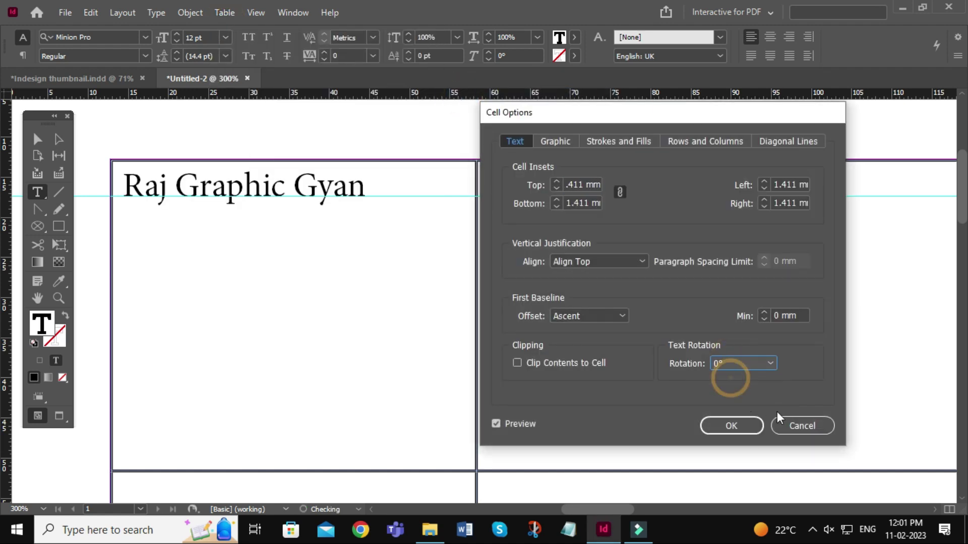
pyautogui.click(733, 426)
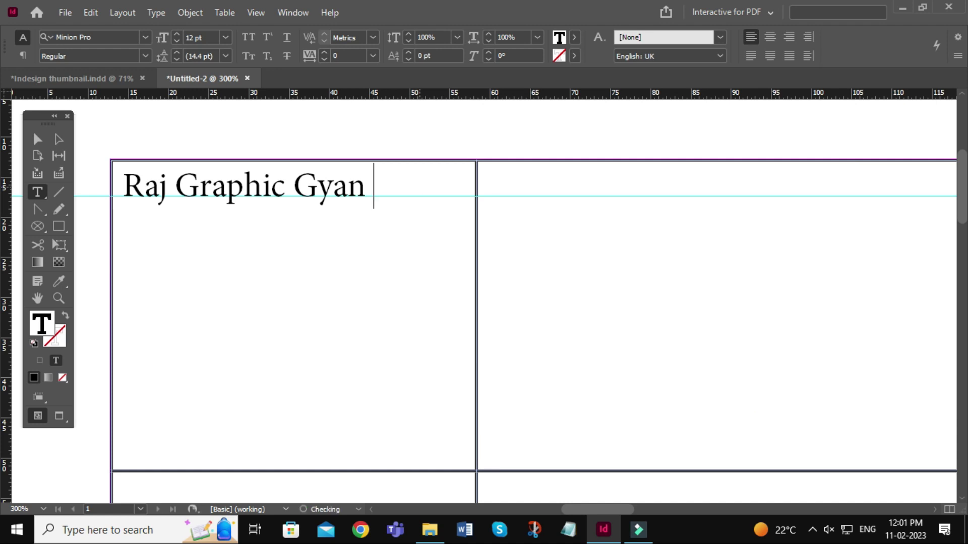
# Select the whole "Raj Graphic Gyan" text in the first cell and copy it
pyautogui.hotkey('shift', 'Left')
pyautogui.hotkey('shift', 'Left')
pyautogui.hotkey('shift', 'Left')
pyautogui.hotkey('shift', 'Left')
pyautogui.hotkey('shift', 'Left')
pyautogui.hotkey('shift', 'Left')
pyautogui.hotkey('shift', 'Left')
pyautogui.hotkey('shift', 'Left')
pyautogui.hotkey('shift', 'Left')
pyautogui.hotkey('shift', 'Left')
pyautogui.hotkey('shift', 'Left')
pyautogui.hotkey('shift', 'Left')
pyautogui.hotkey('shift', 'Left')
pyautogui.hotkey('shift', 'Left')
pyautogui.hotkey('shift', 'Left')
pyautogui.hotkey('shift', 'Left')
pyautogui.hotkey('shift', 'Left')
pyautogui.hotkey('shift', 'Left')
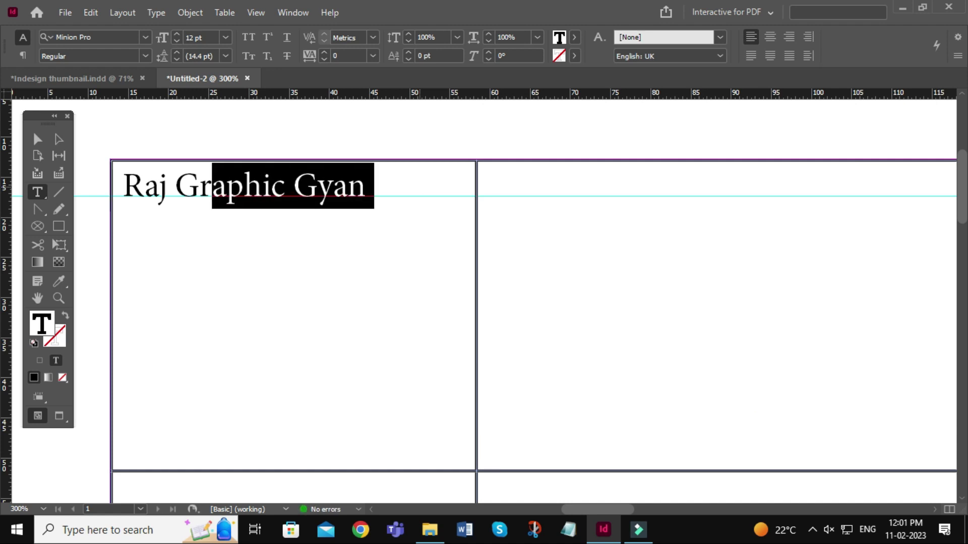
pyautogui.hotkey('shift', 'Right')
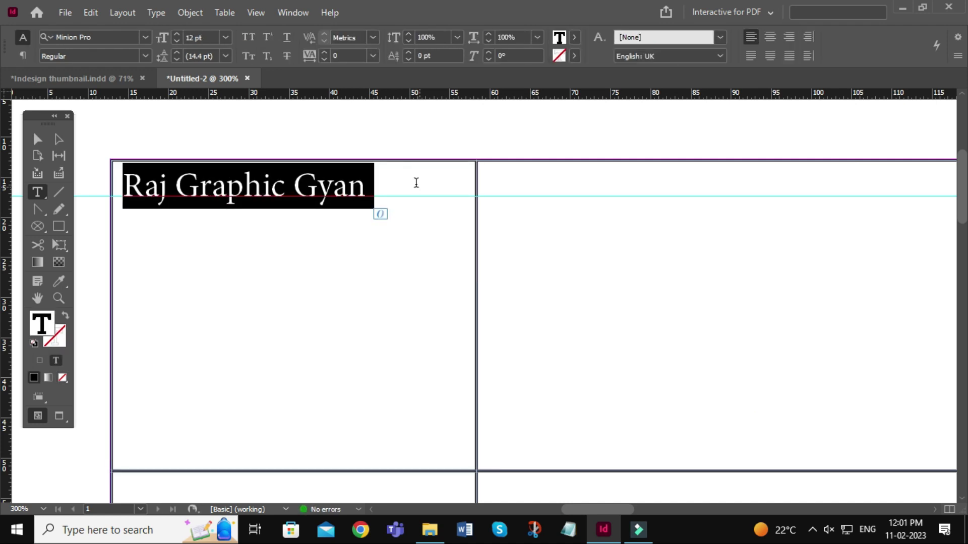
pyautogui.hotkey('ctrl', 'c')
# Paste the copied phrase repeatedly after the first cell's text so that the cell fills with many lines
pyautogui.click(369, 193)
pyautogui.hotkey('ctrl', 'v')
pyautogui.hotkey('ctrl', 'v')
pyautogui.hotkey('ctrl', 'v')
pyautogui.hotkey('ctrl', 'v')
pyautogui.hotkey('ctrl', 'v')
pyautogui.hotkey('ctrl', 'v')
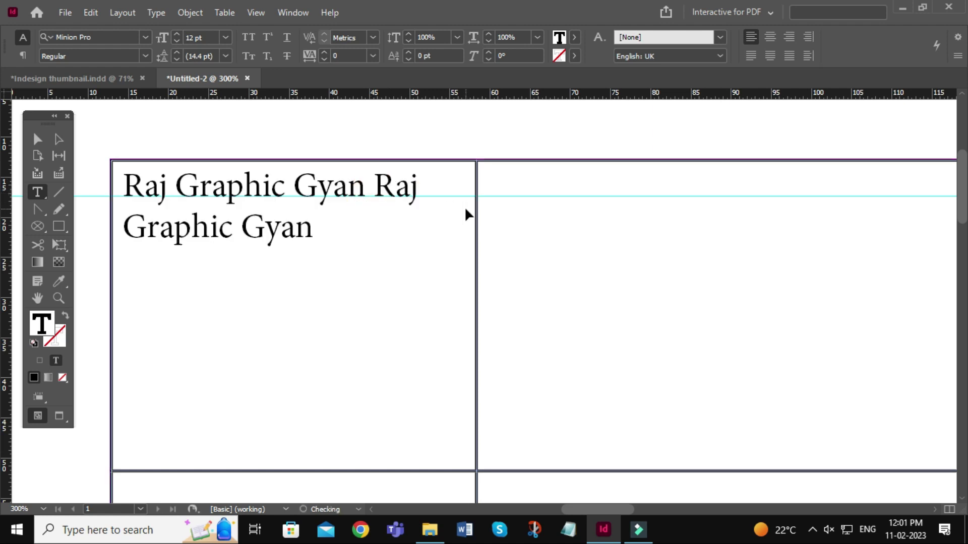
pyautogui.hotkey('ctrl', 'v')
pyautogui.hotkey('ctrl', 'v')
pyautogui.hotkey('ctrl', 'v')
pyautogui.hotkey('ctrl', 'v')
pyautogui.hotkey('ctrl', 'v')
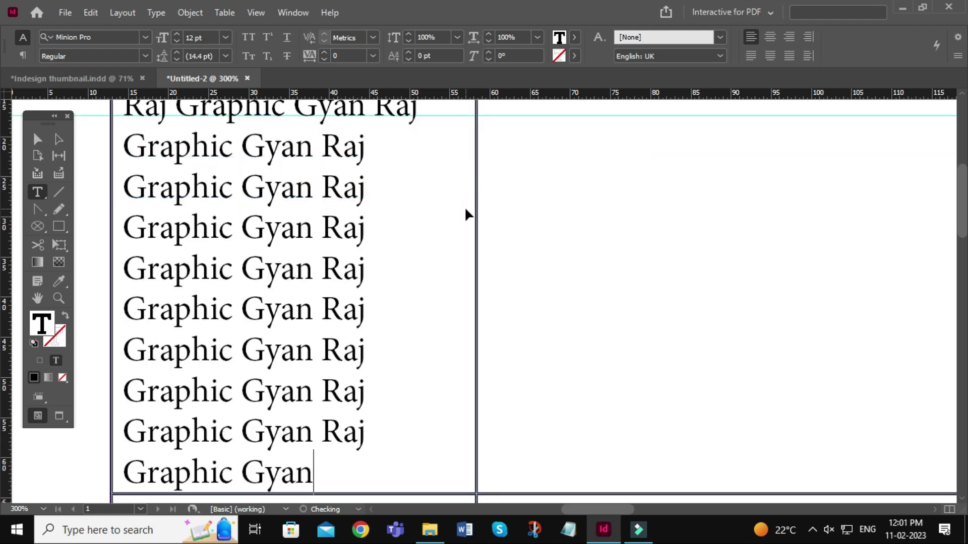
# Enable Clip Contents to Cell in the first cell's text options and apply it
pyautogui.click(38, 139)
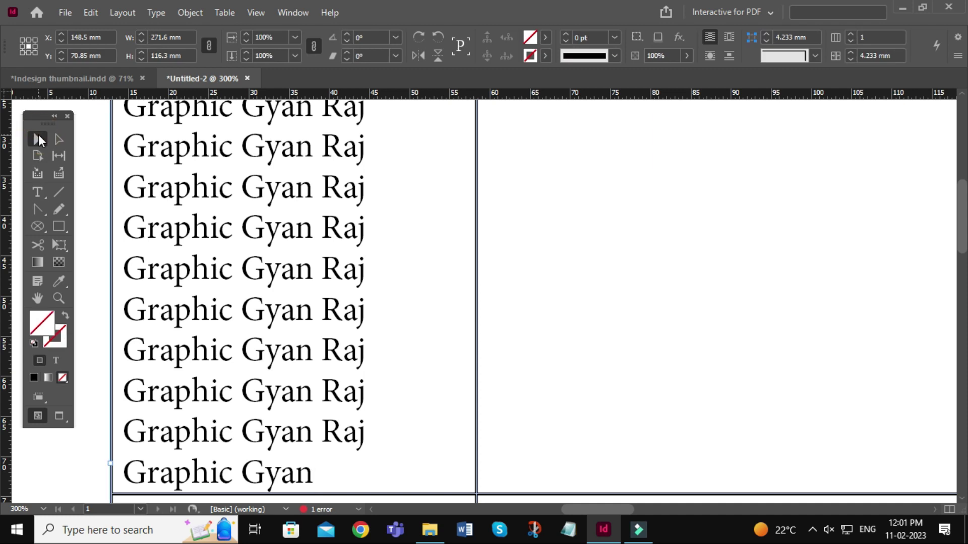
pyautogui.hotkey('ctrl', '-')
pyautogui.hotkey('ctrl', '-')
pyautogui.moveTo(244, 227); pyautogui.dragTo(444, 266)
pyautogui.click(38, 193)
pyautogui.click(200, 272)
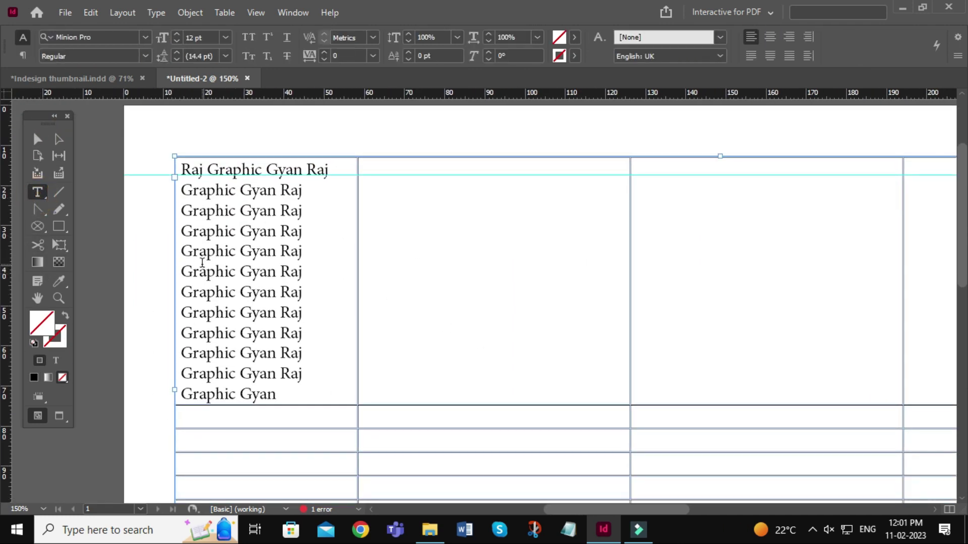
pyautogui.click(234, 14)
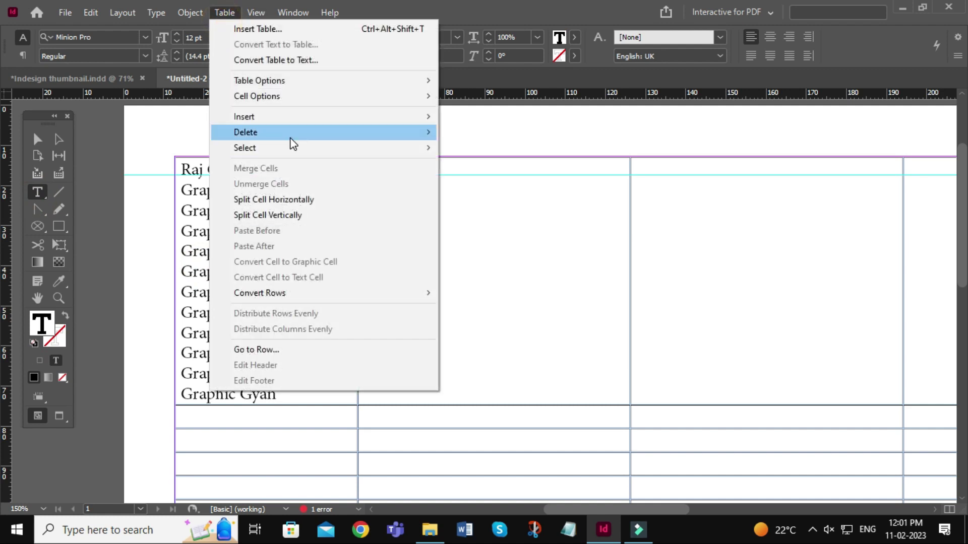
pyautogui.moveTo(287, 99)
pyautogui.click(471, 96)
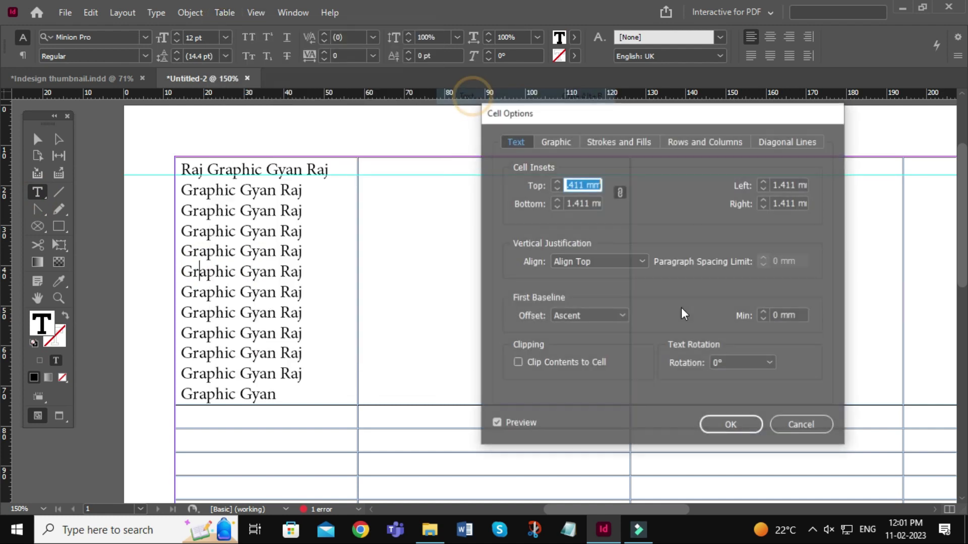
pyautogui.click(542, 363)
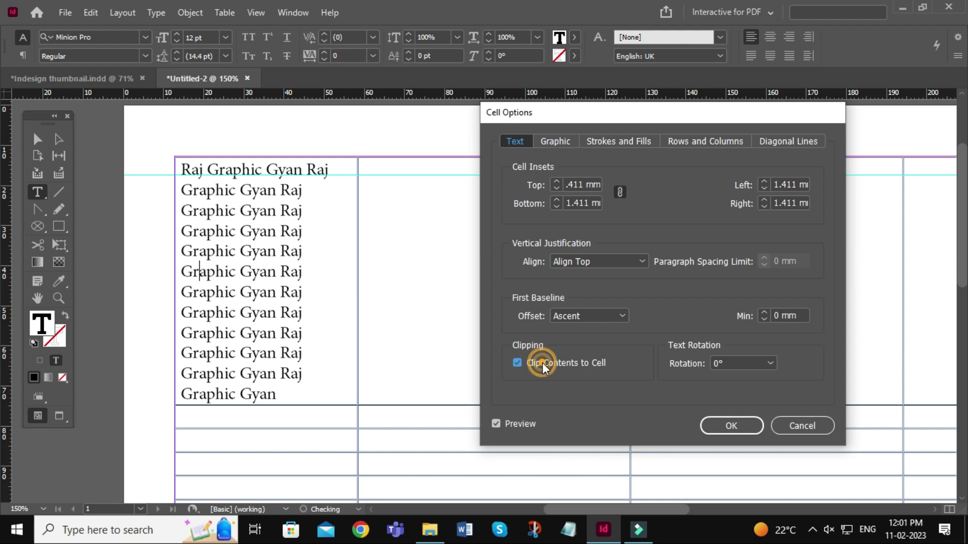
pyautogui.click(728, 425)
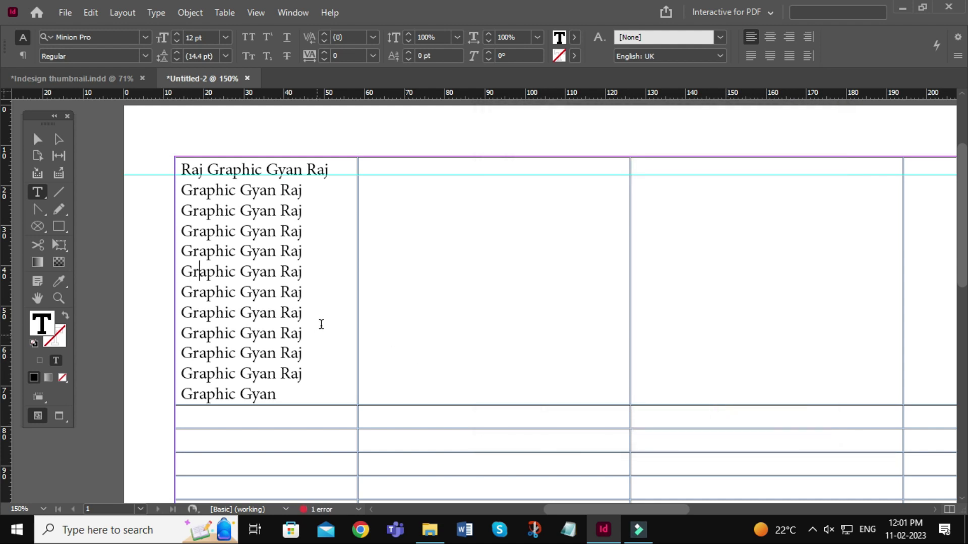
# Draw a text frame about 42 mm by 28 mm below the table and overfill it with repeated "Raj Graphic Gyan" text
pyautogui.click(321, 322)
pyautogui.click(37, 138)
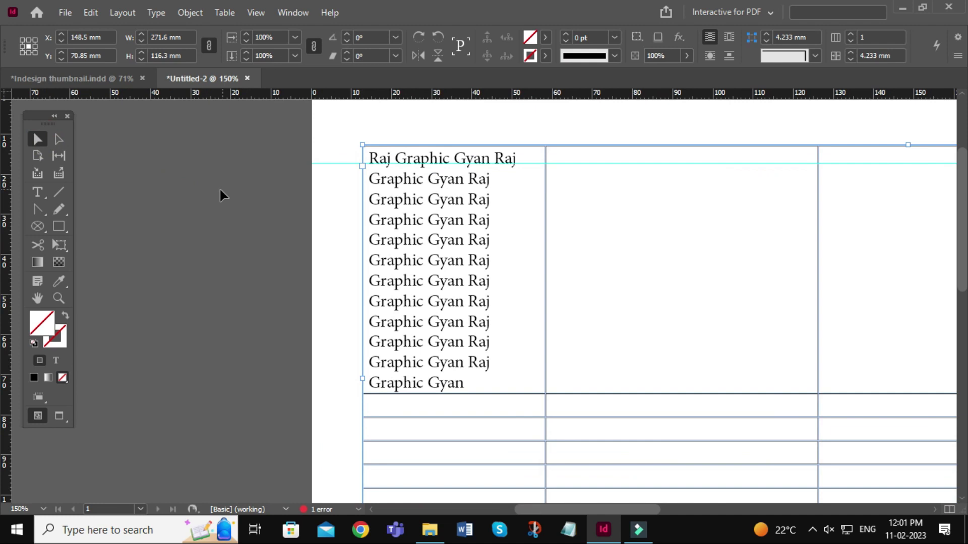
pyautogui.moveTo(379, 360); pyautogui.dragTo(406, 327)
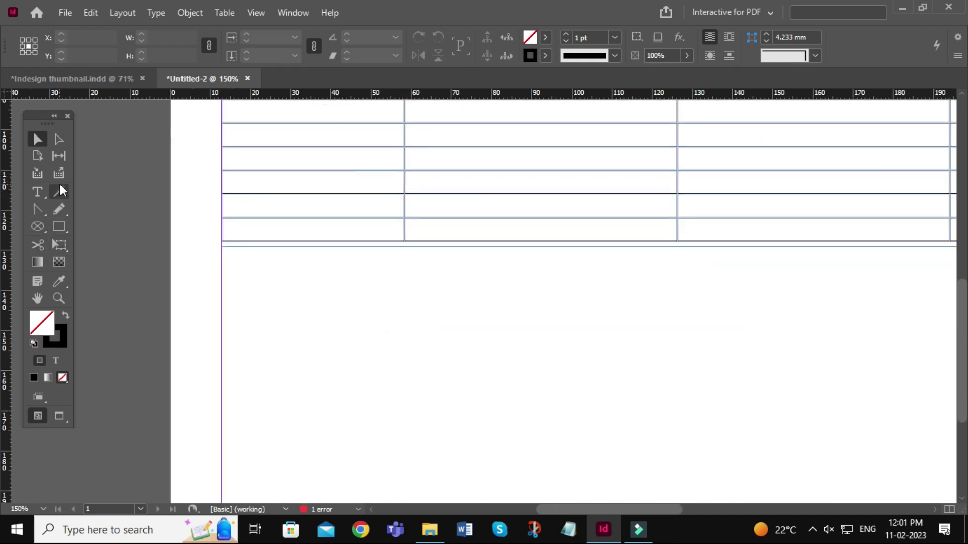
pyautogui.click(37, 192)
pyautogui.moveTo(329, 281); pyautogui.dragTo(498, 393)
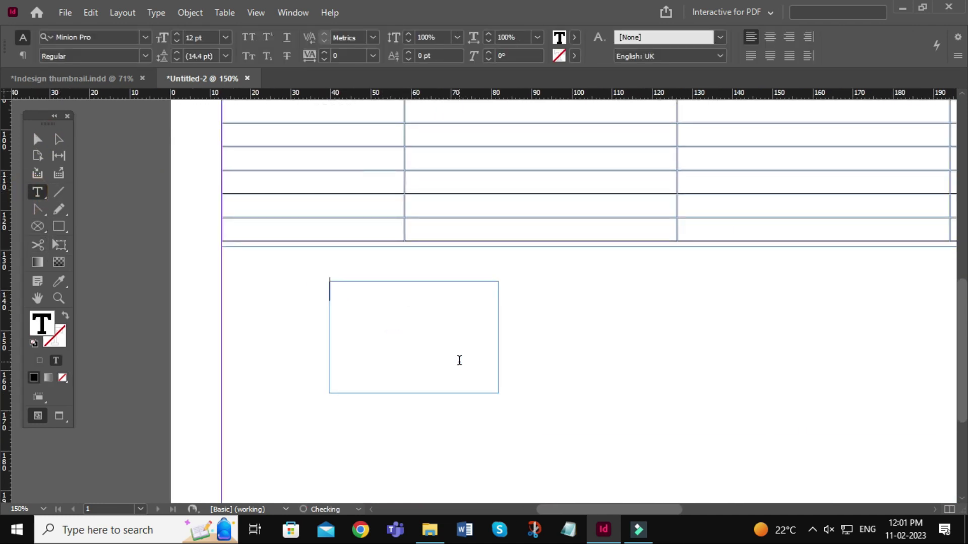
pyautogui.write('Raj Graphic Gyan')
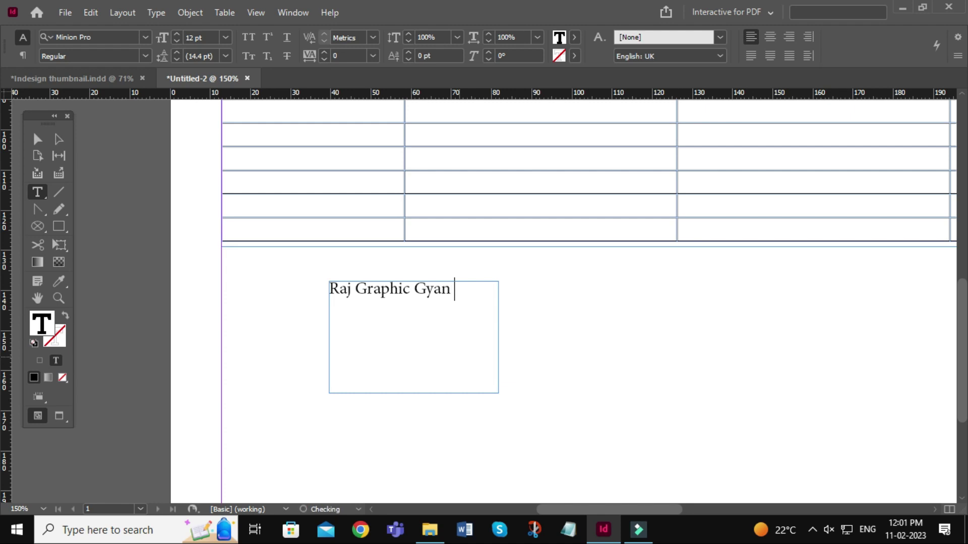
pyautogui.hotkey('ctrl', 'v')
pyautogui.hotkey('ctrl', 'v')
pyautogui.hotkey('ctrl', 'v')
pyautogui.hotkey('ctrl', 'v')
pyautogui.hotkey('ctrl', 'v')
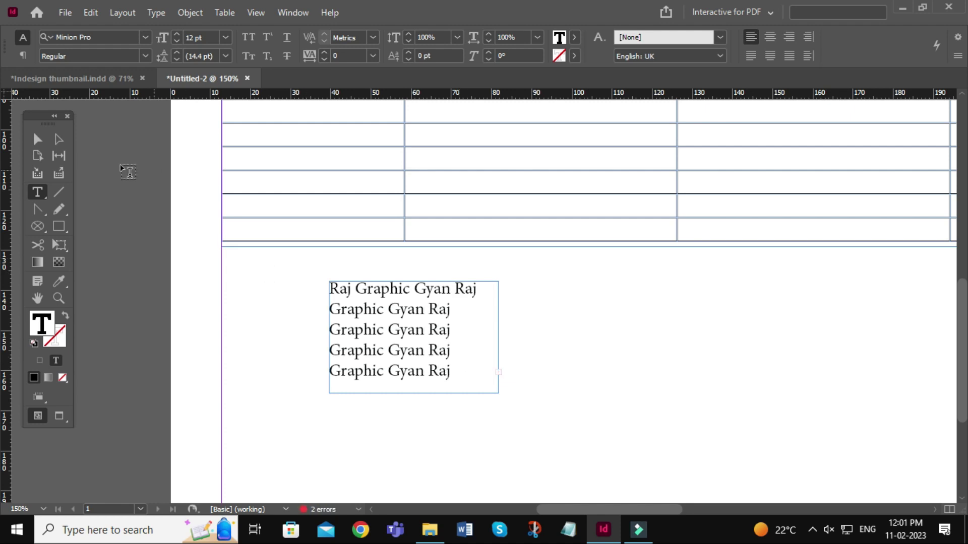
# Select the text frame below the table to examine its overset text marker, and delete the frame
pyautogui.press('Escape')
pyautogui.click(518, 320)
pyautogui.press('z')
pyautogui.moveTo(294, 264); pyautogui.dragTo(575, 439)
pyautogui.click(37, 139)
pyautogui.click(385, 296)
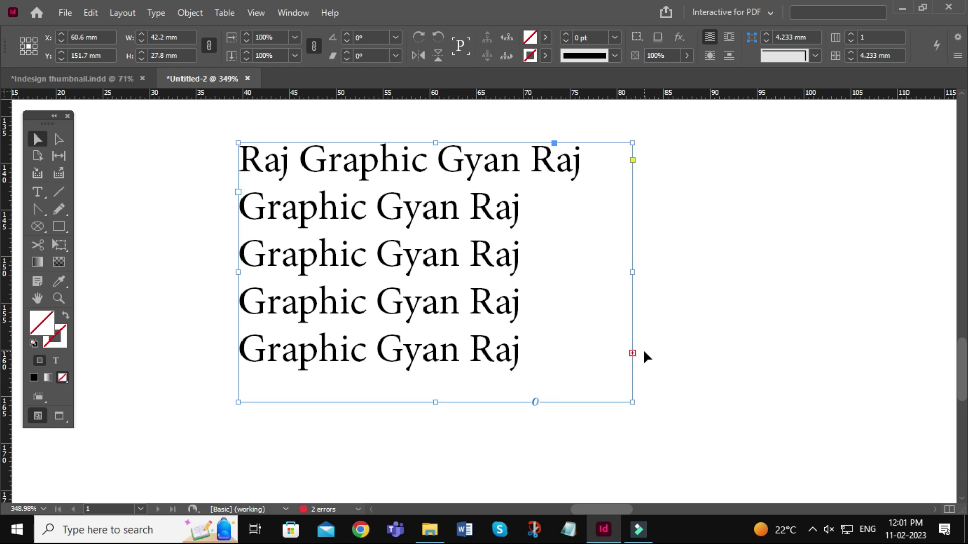
pyautogui.press('Delete')
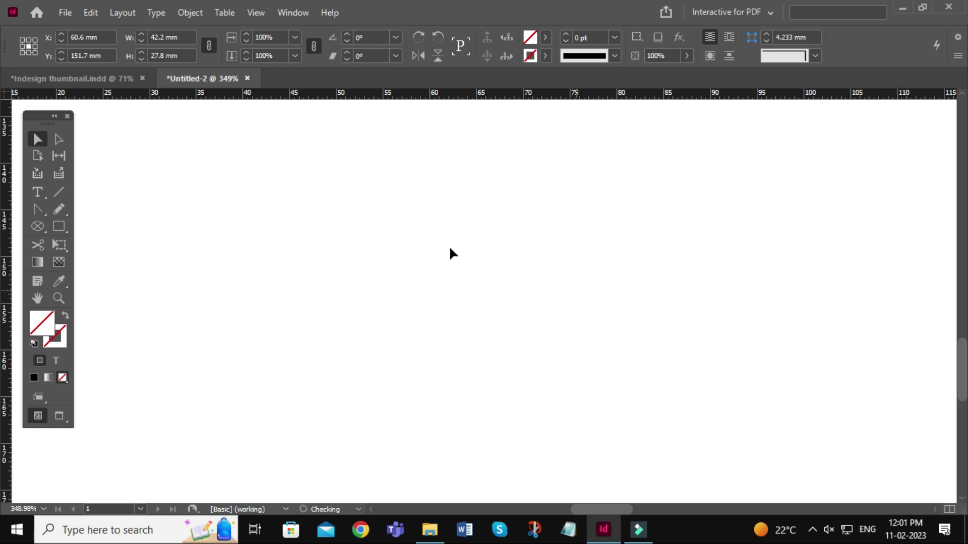
# Paste three more copies of the phrase at the end of the first cell's text
pyautogui.hotkey('ctrl', '2')
pyautogui.moveTo(519, 211); pyautogui.dragTo(481, 370)
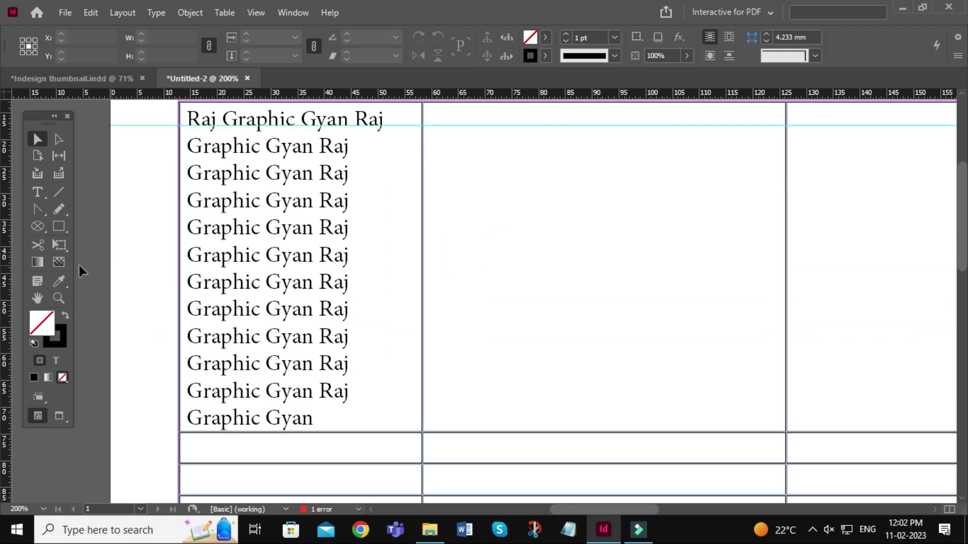
pyautogui.click(32, 192)
pyautogui.click(328, 417)
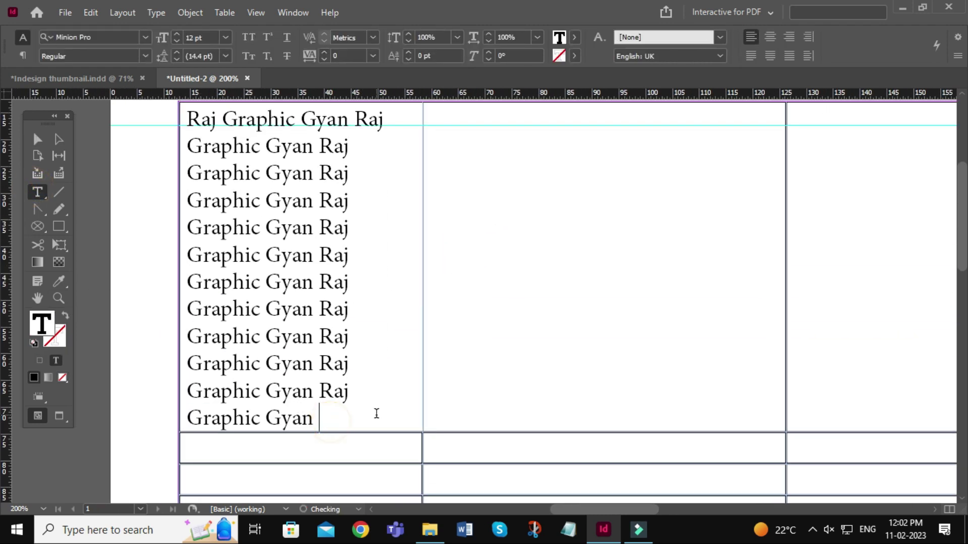
pyautogui.hotkey('ctrl', 'v')
pyautogui.hotkey('ctrl', 'v')
pyautogui.hotkey('ctrl', 'v')
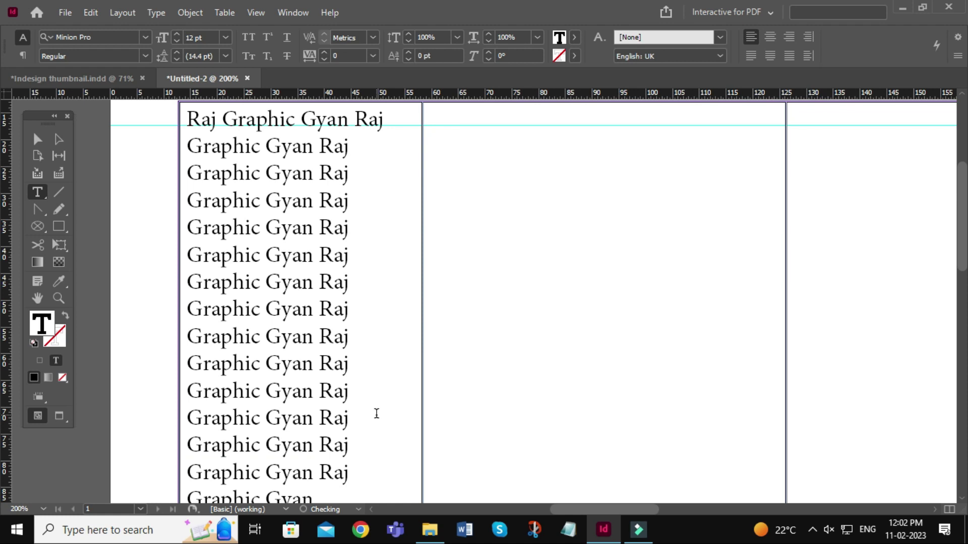
pyautogui.scroll(2, 392, 411)
pyautogui.scroll(-6, 391, 411)
# Extend the table's text frame downward to a height of about 171 mm
pyautogui.click(35, 140)
pyautogui.hotkey('ctrl', '-')
pyautogui.hotkey('ctrl', '-')
pyautogui.hotkey('ctrl', '-')
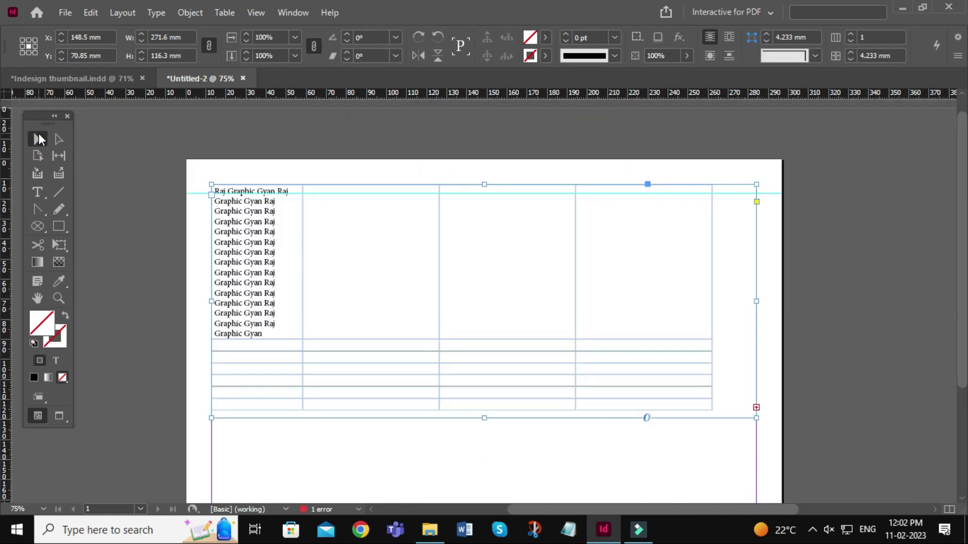
pyautogui.scroll(-3, 430, 227)
pyautogui.hscroll(2, 430, 237)
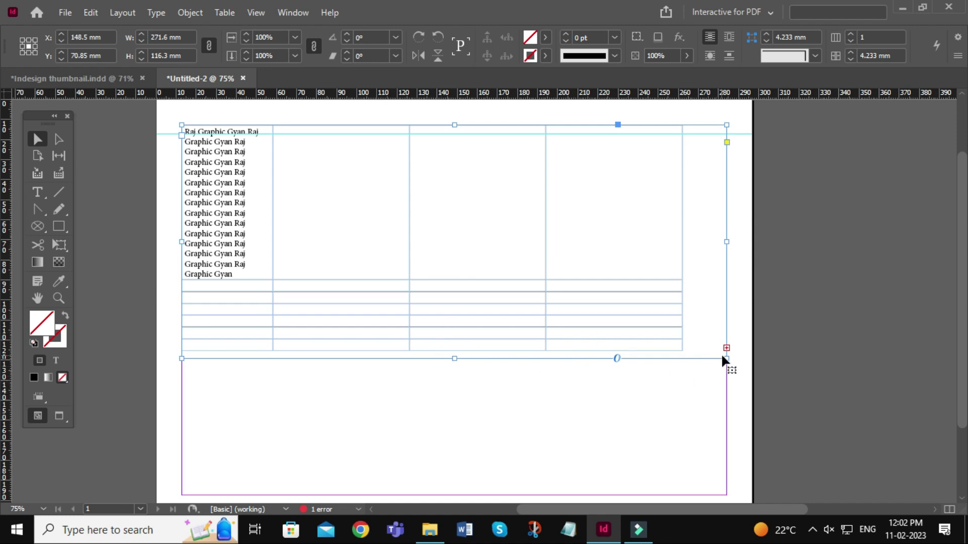
pyautogui.moveTo(454, 358); pyautogui.dragTo(450, 468)
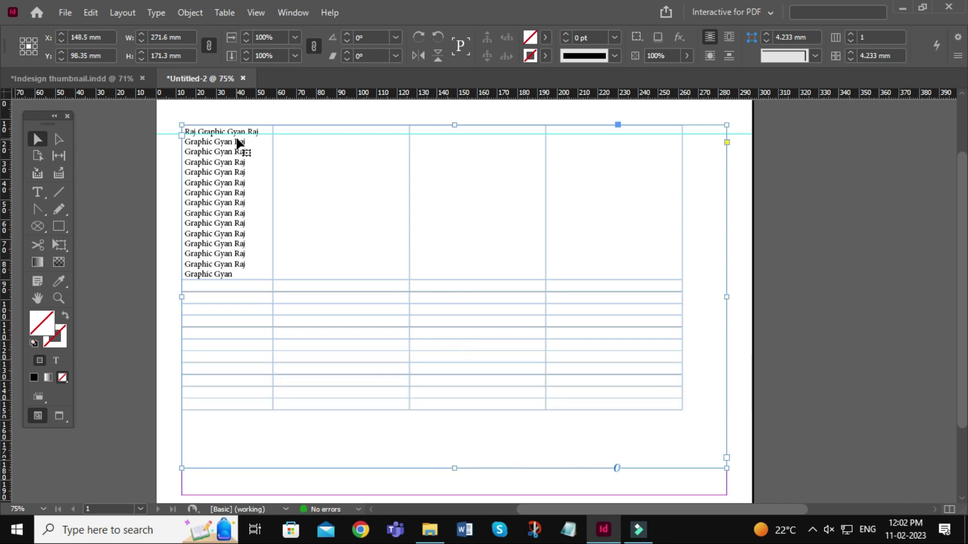
# Open the text cell options for the first table cell and move the dialog clear of the cell's text
pyautogui.hotkey('ctrl', '=')
pyautogui.hotkey('ctrl', '=')
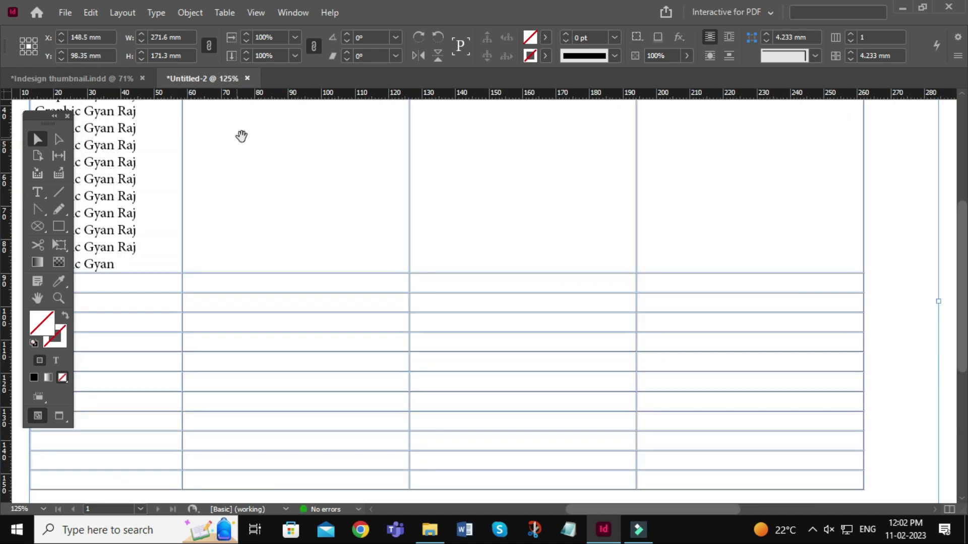
pyautogui.click(38, 192)
pyautogui.click(281, 277)
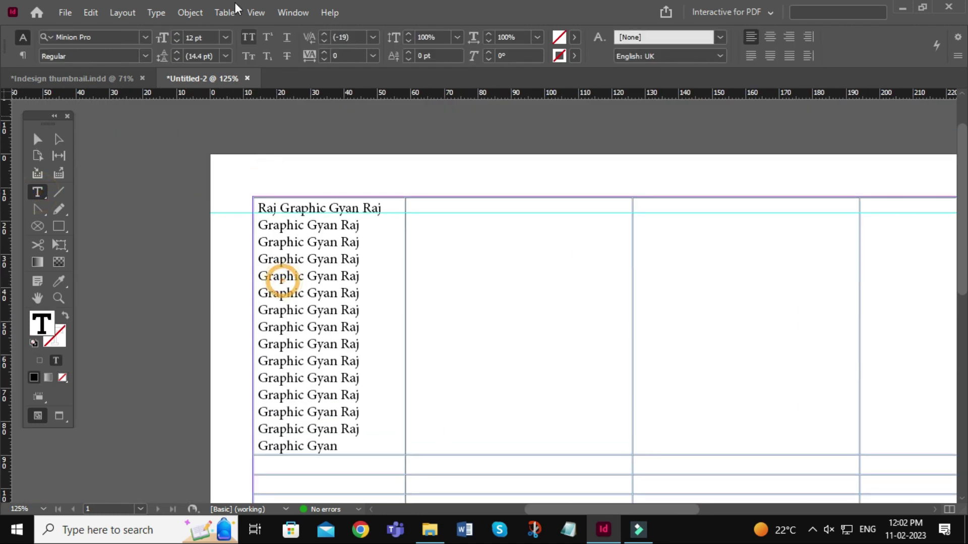
pyautogui.click(235, 13)
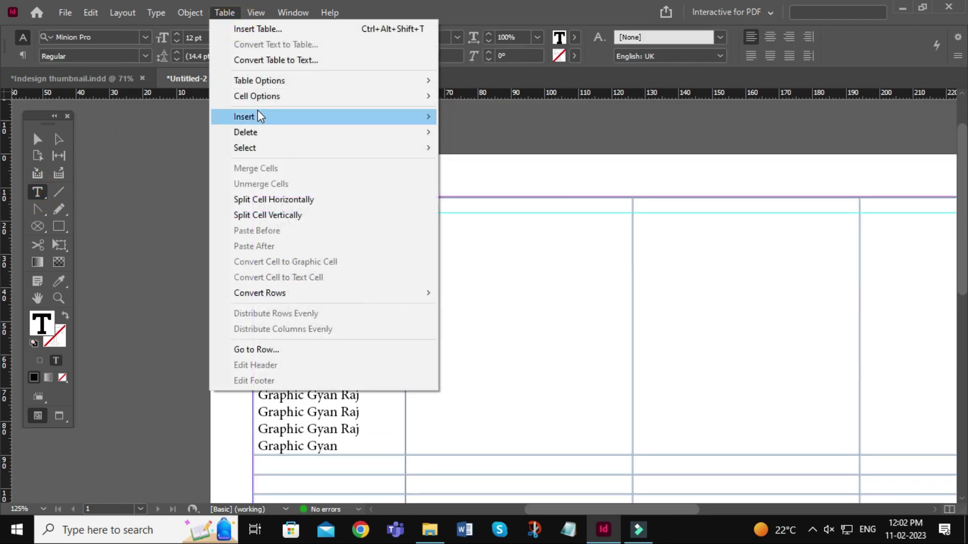
pyautogui.moveTo(271, 100)
pyautogui.click(484, 99)
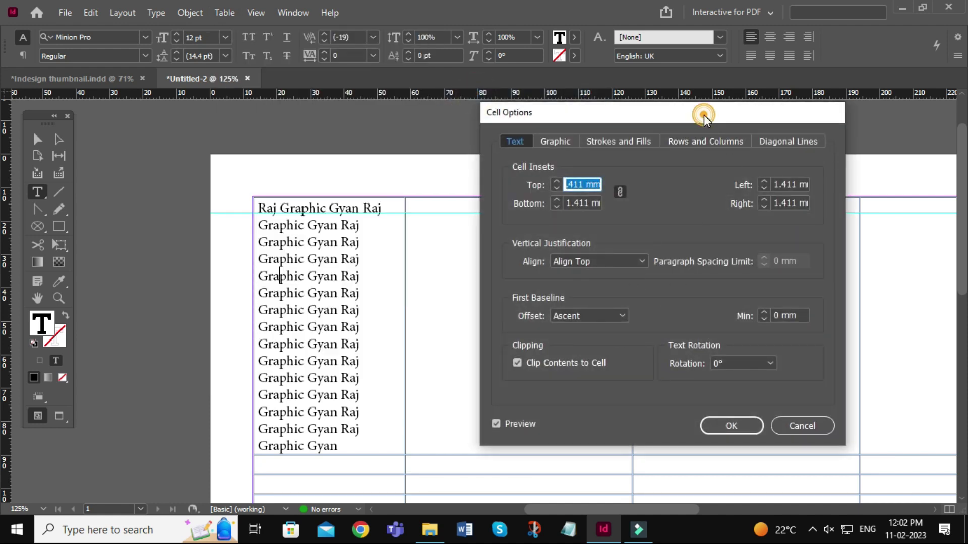
pyautogui.moveTo(704, 115); pyautogui.dragTo(675, 136)
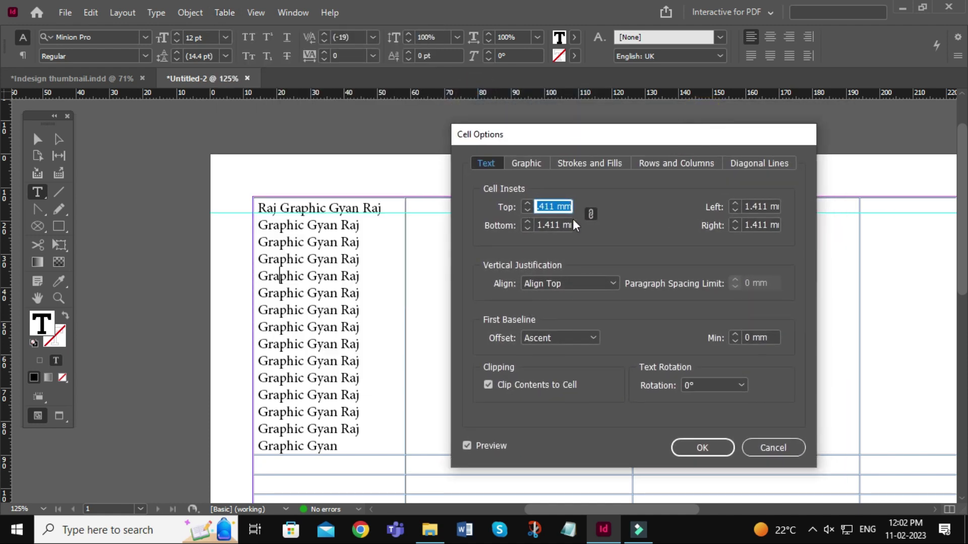
# Examine the vertical justification and first baseline offset choices for the first cell, keeping Align Top and Ascent
pyautogui.click(607, 280)
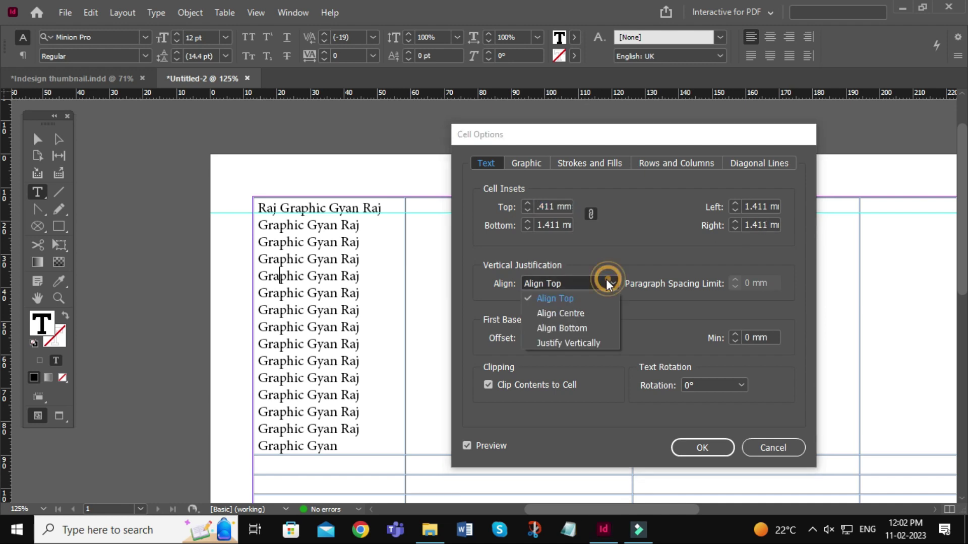
pyautogui.click(629, 263)
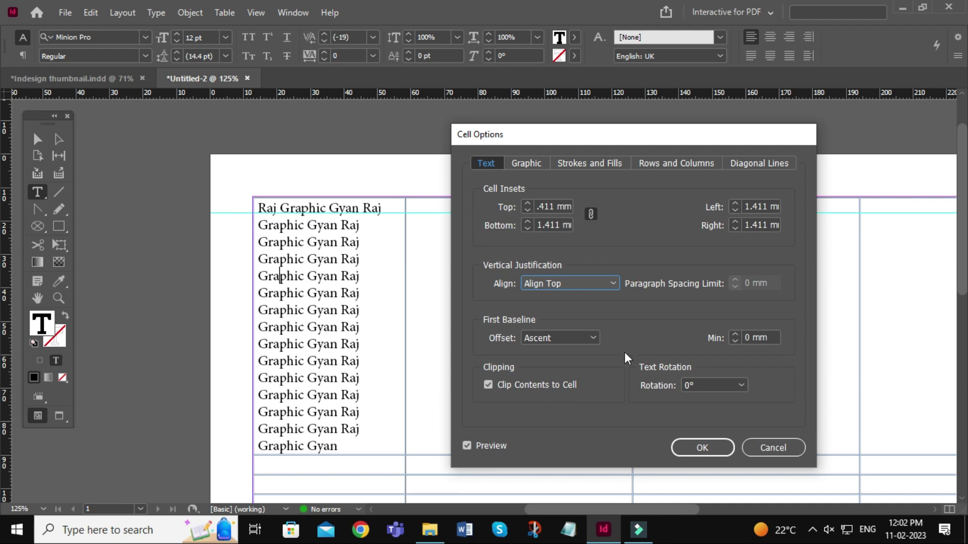
pyautogui.click(572, 334)
pyautogui.click(576, 332)
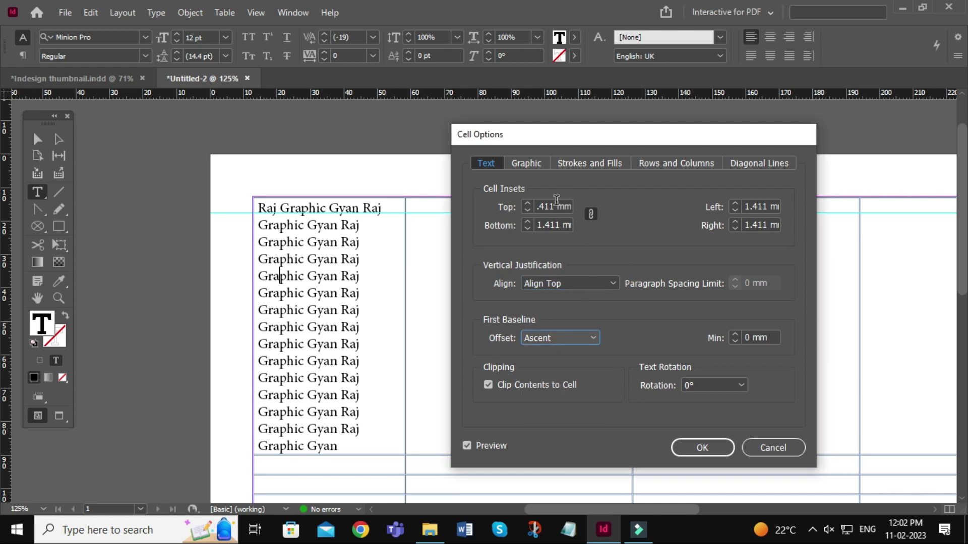
pyautogui.click(604, 285)
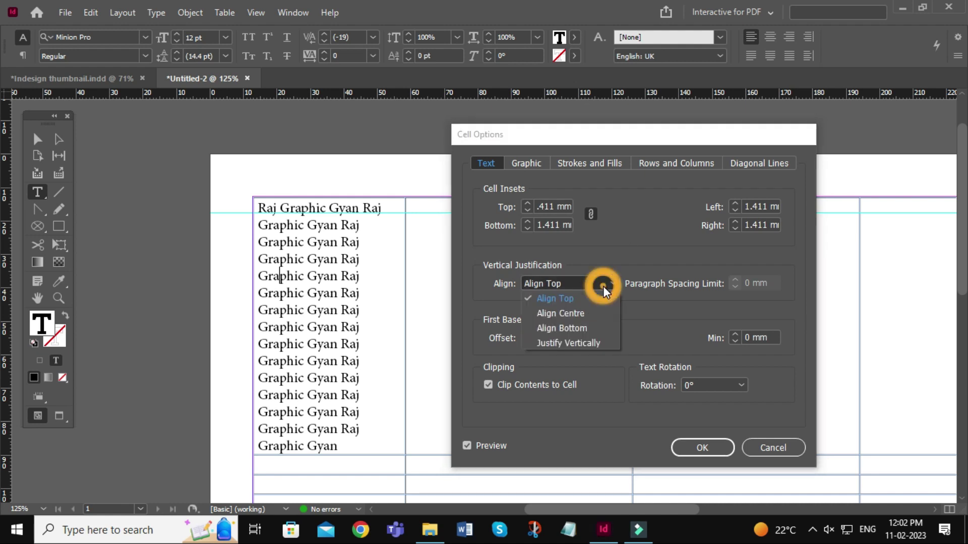
pyautogui.click(657, 319)
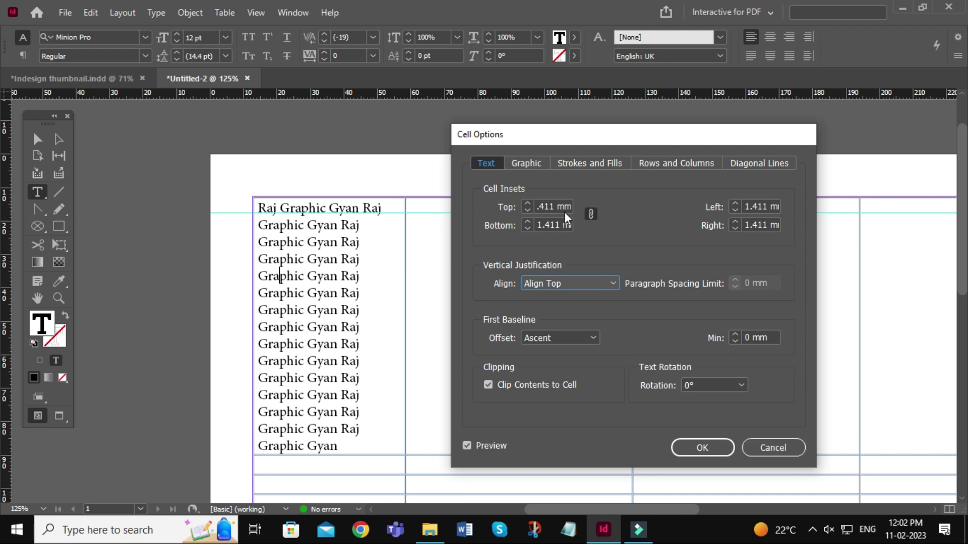
# Review the graphic cell settings against the text settings, and close the cell options without applying anything
pyautogui.click(527, 164)
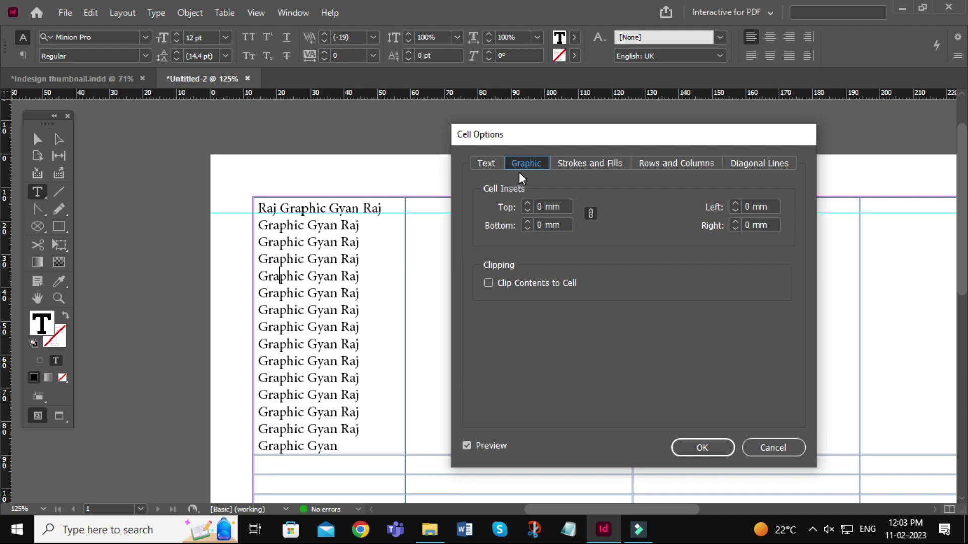
pyautogui.click(488, 165)
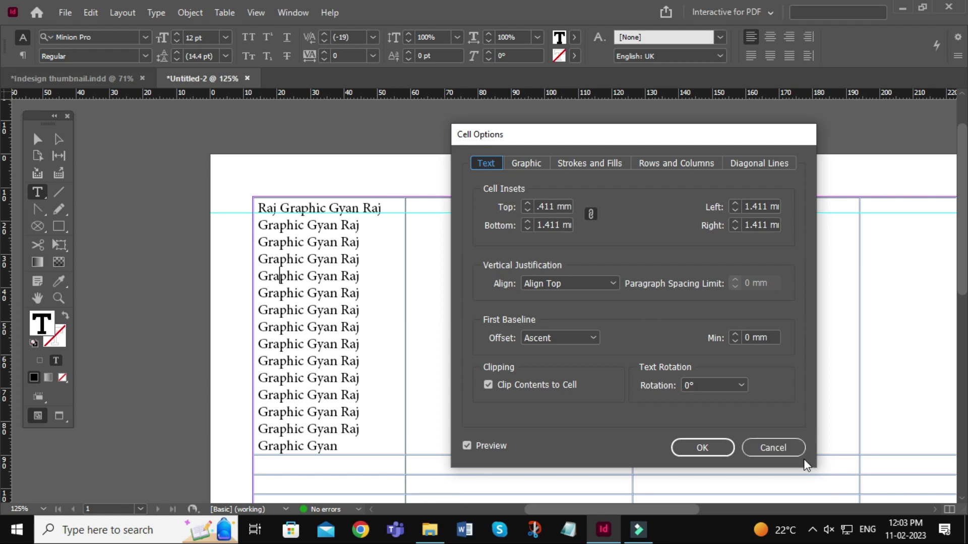
pyautogui.click(782, 446)
# Leave text editing in the table and switch to the open document Indesign thumbnail.indd
pyautogui.click(37, 139)
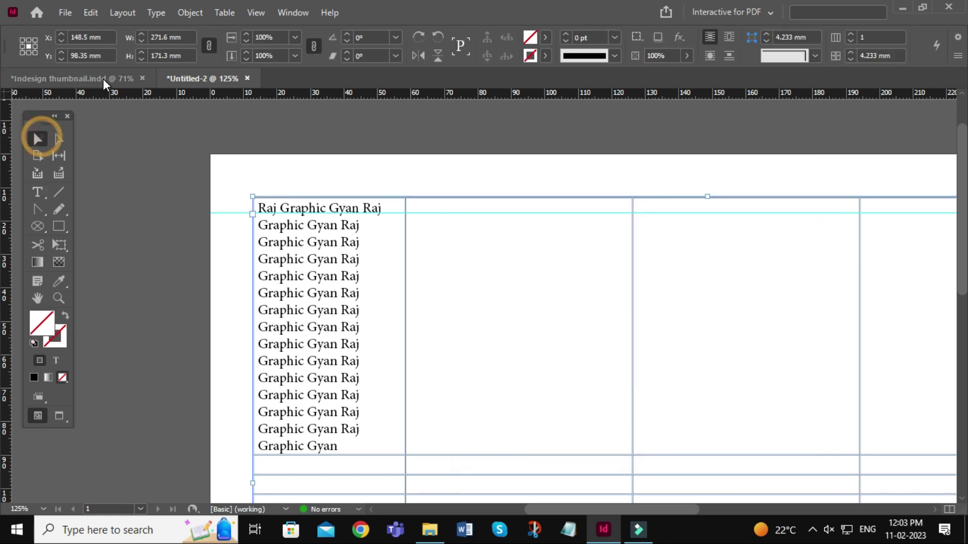
pyautogui.click(102, 78)
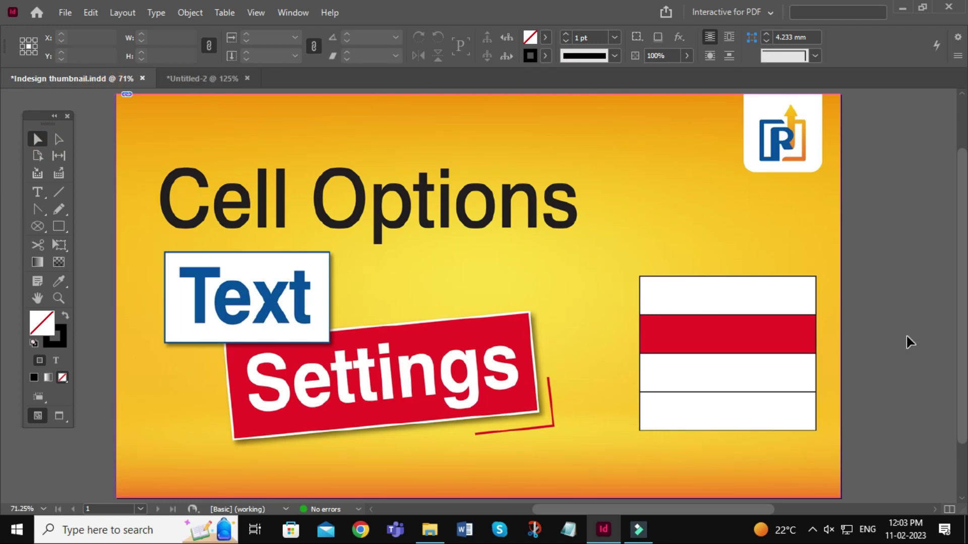